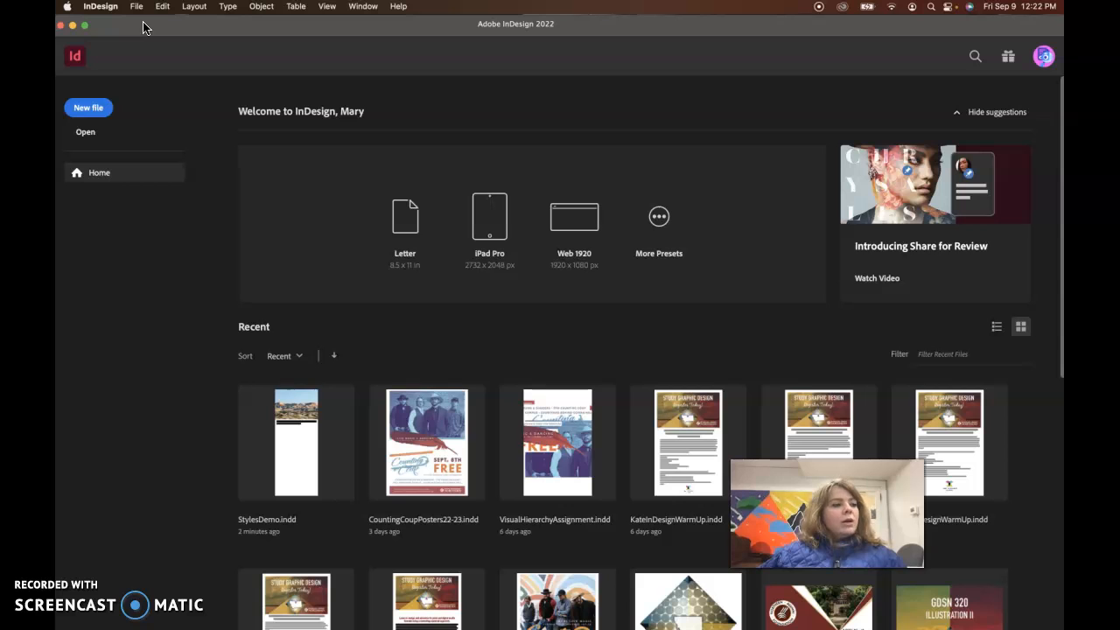
Open StylesDemo.indd from the Styles Demo folder on the Desktop.
click(136, 7)
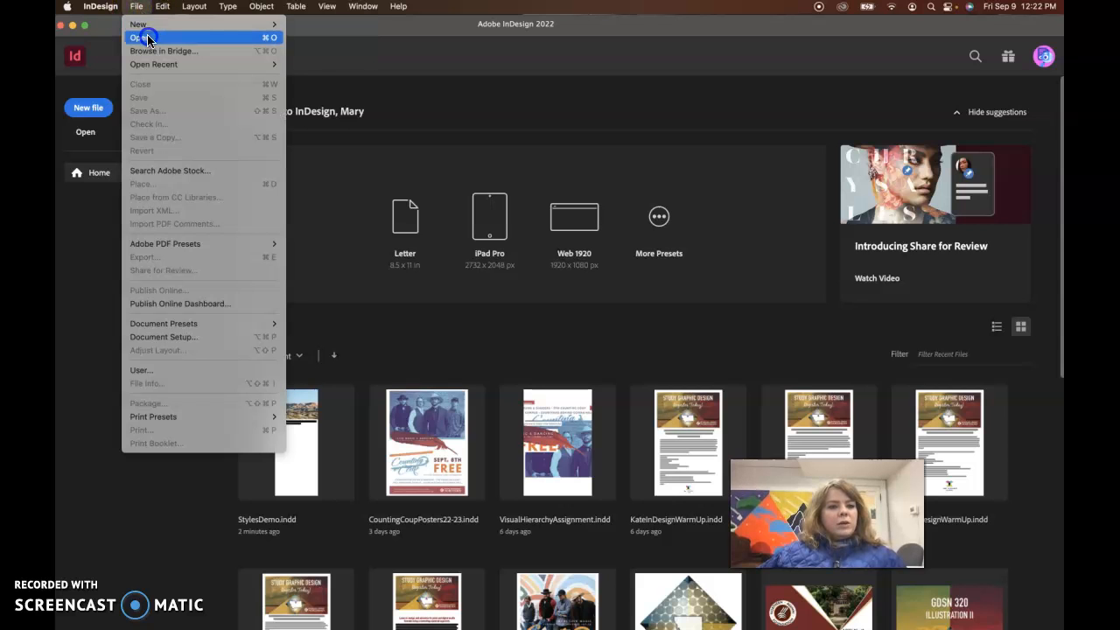
click(147, 35)
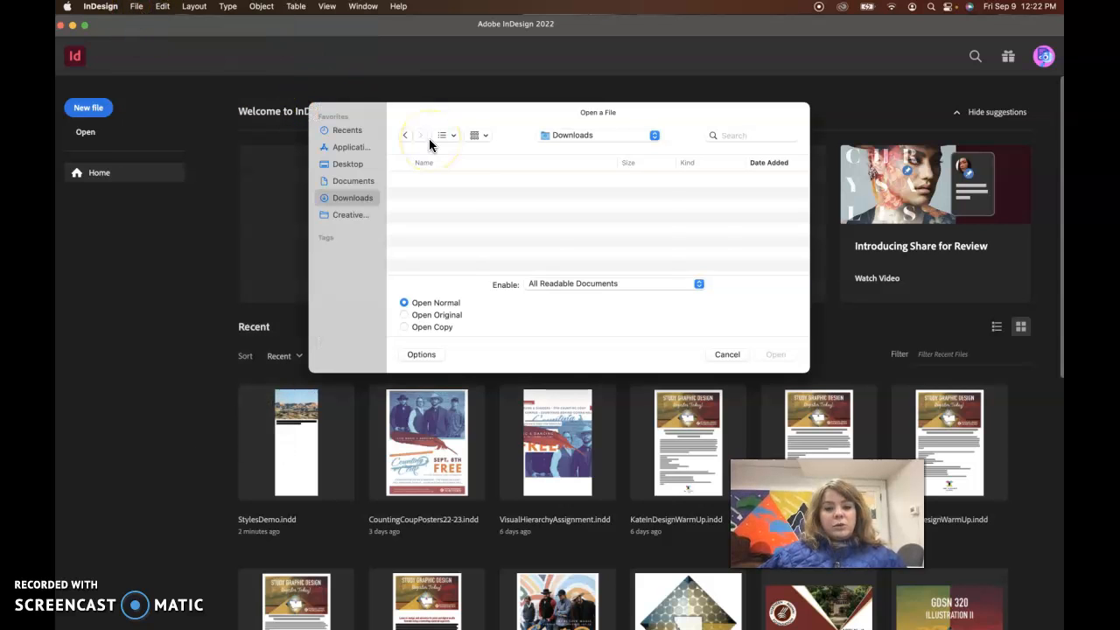
click(356, 165)
double_click(428, 192)
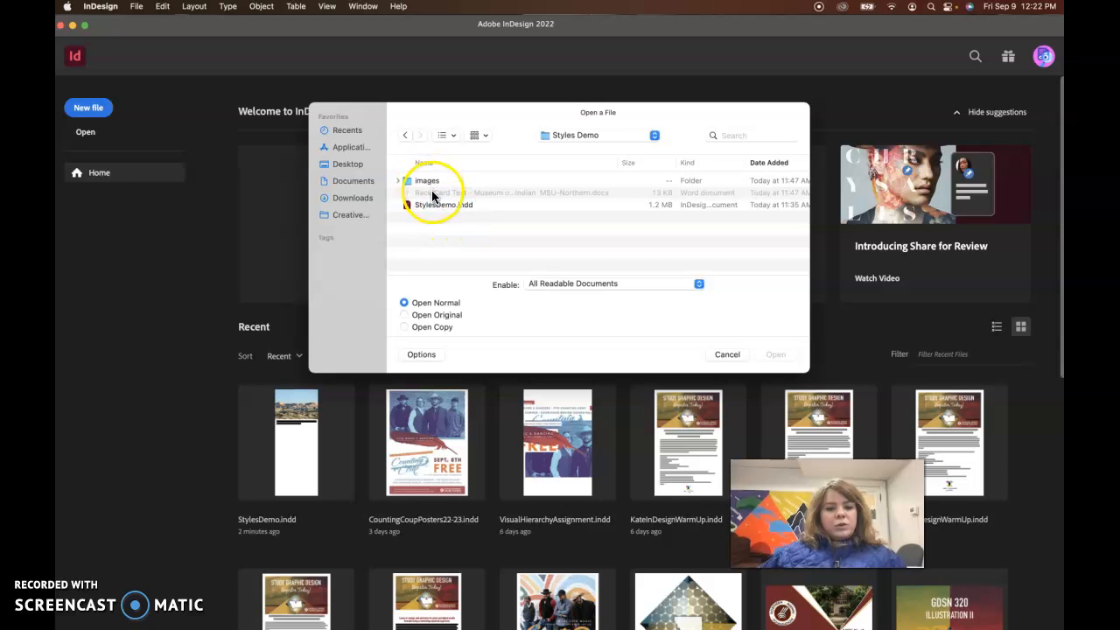
click(436, 206)
double_click(435, 207)
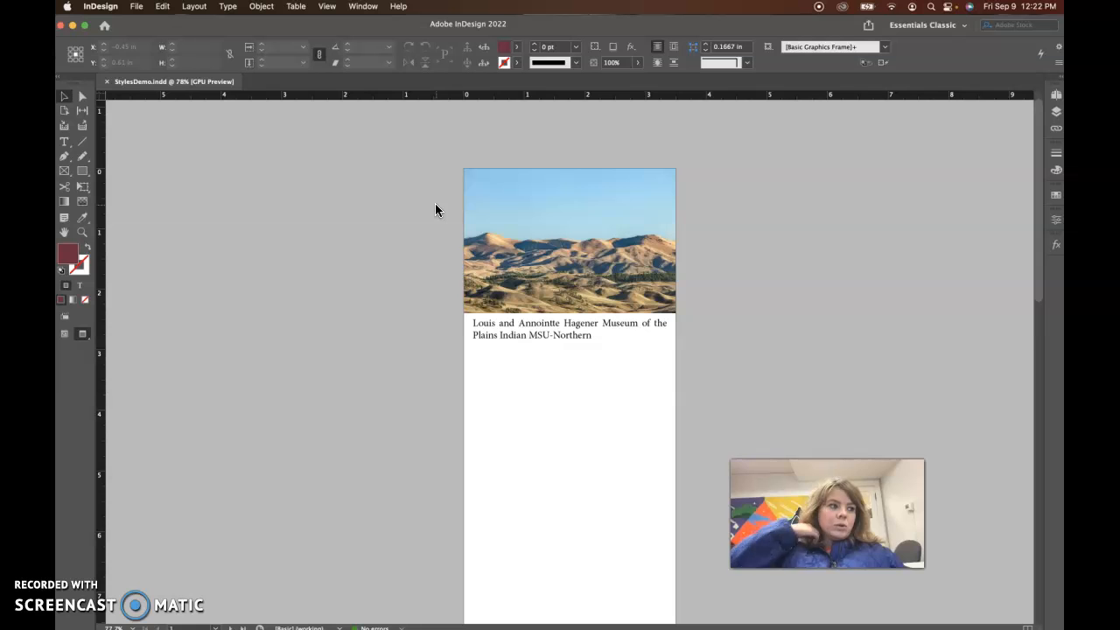
click(400, 210)
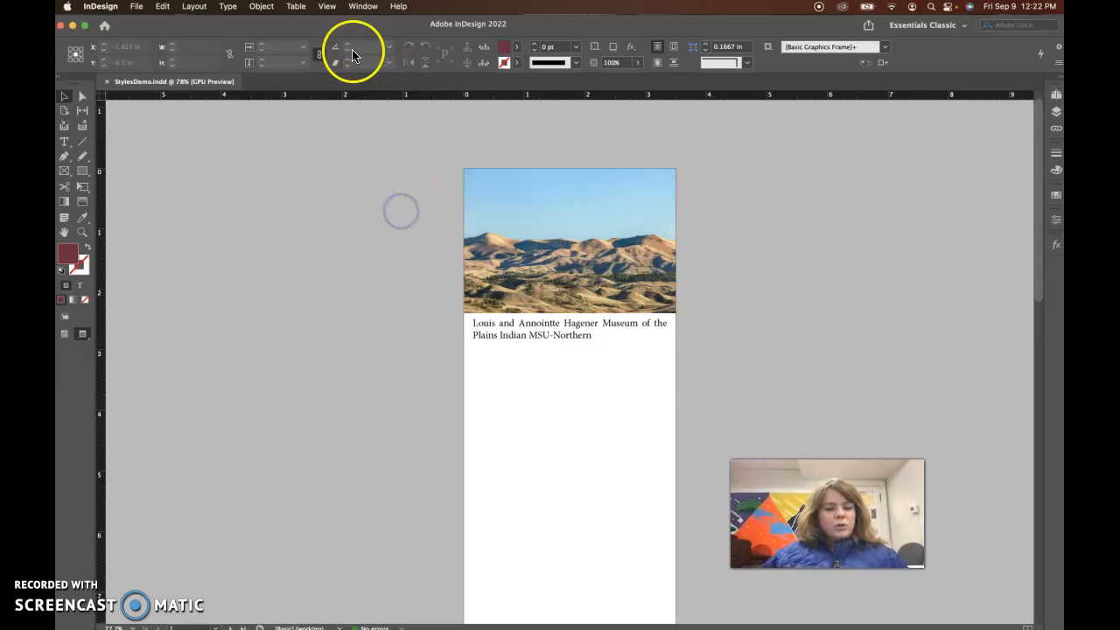
Hide the document rulers and show them again.
click(326, 6)
mouse_move(336, 202)
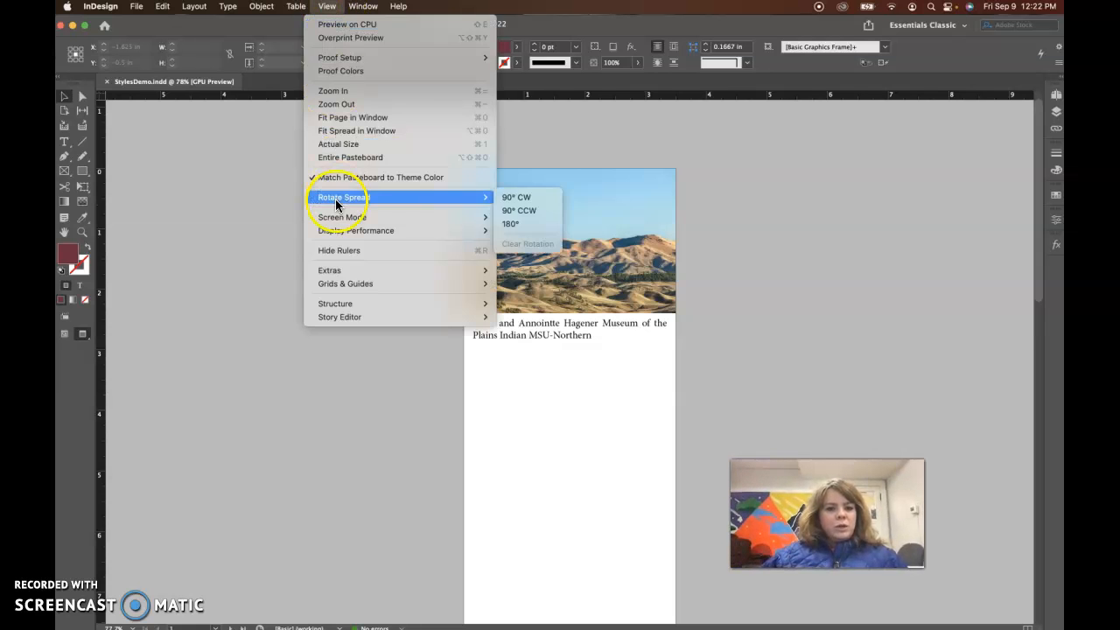
click(344, 251)
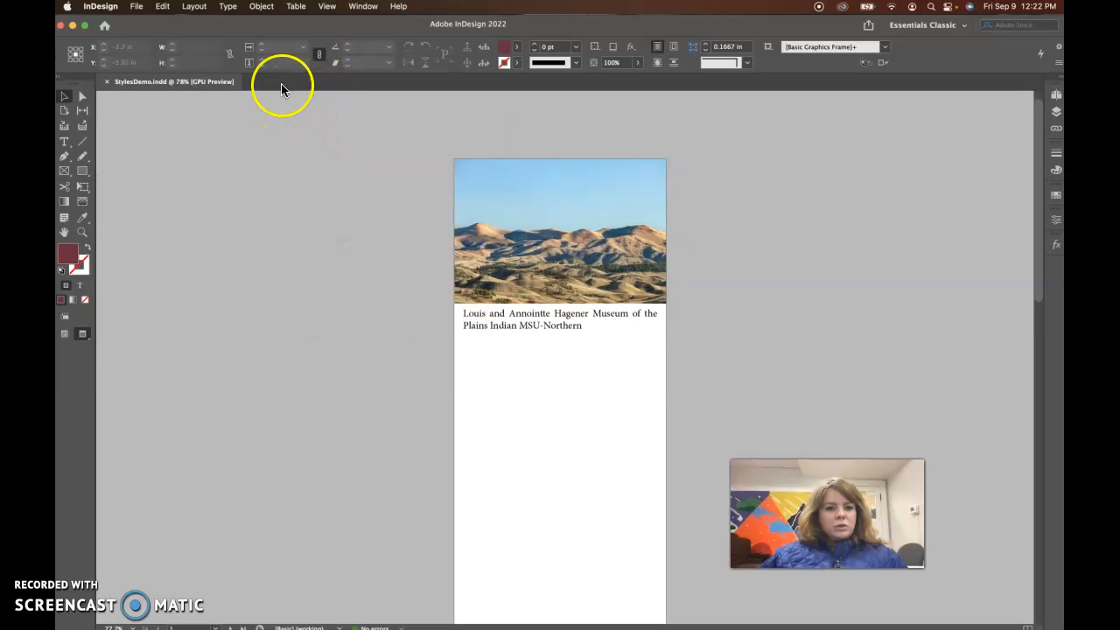
click(327, 6)
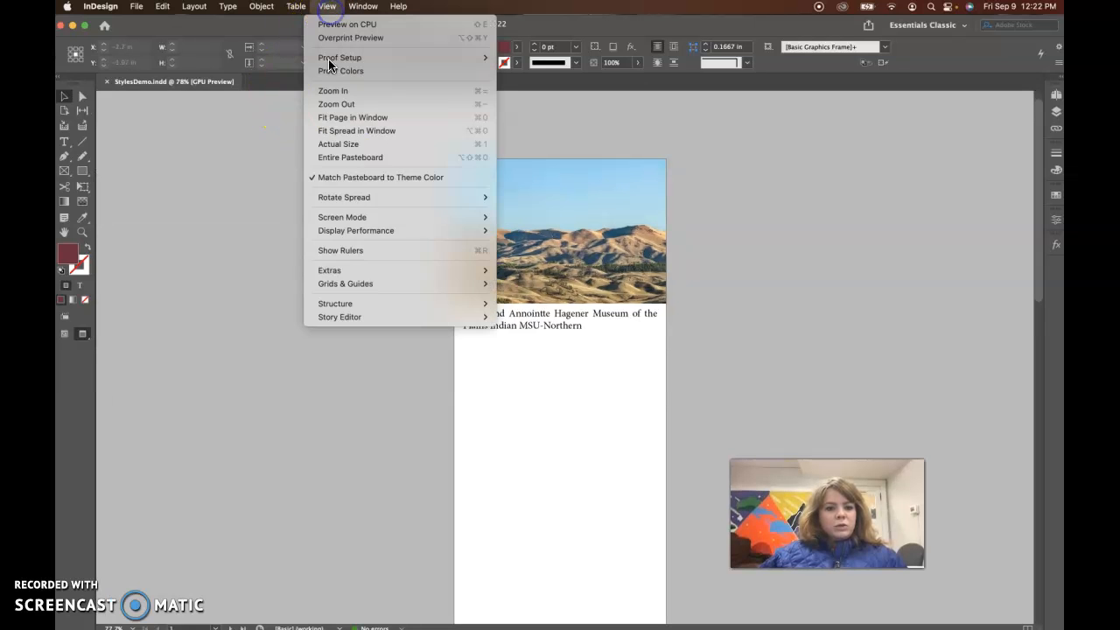
click(359, 250)
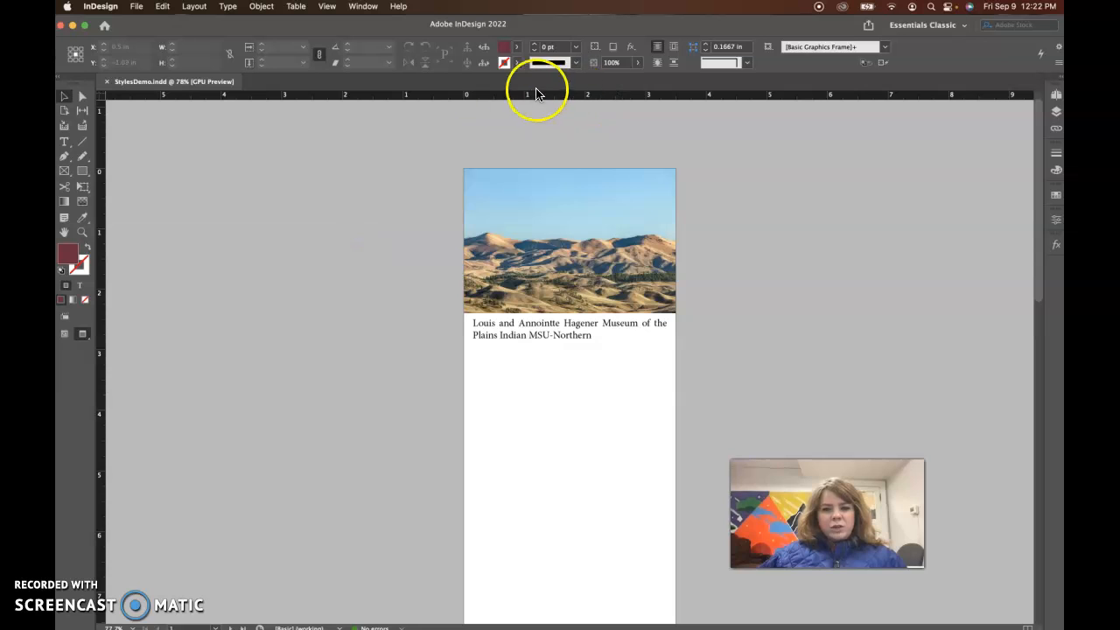
Hide the layout guides.
click(328, 7)
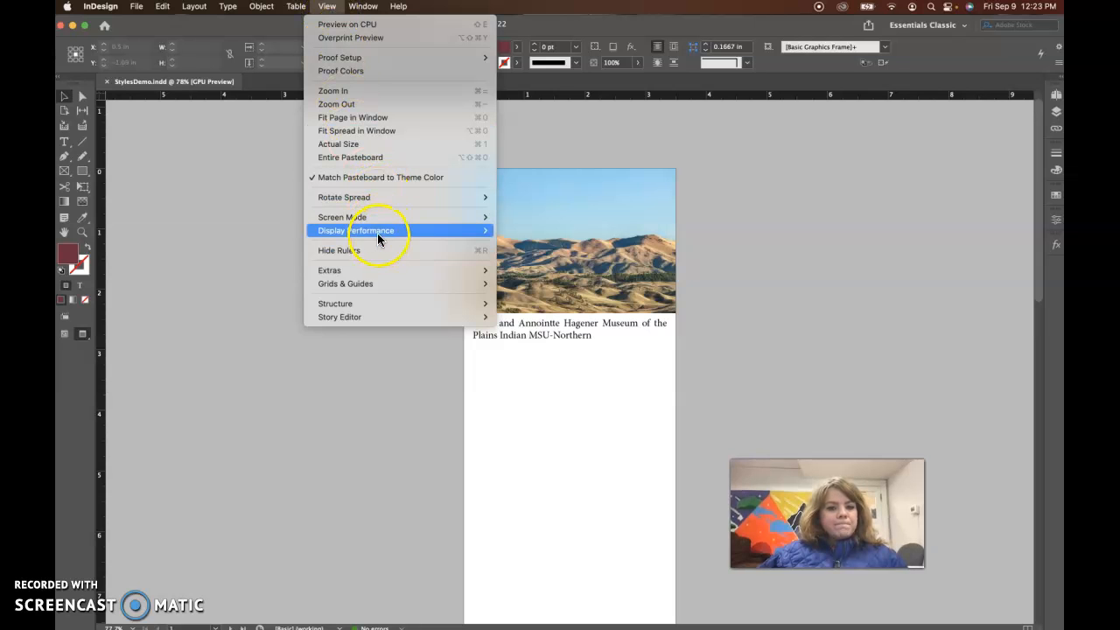
mouse_move(382, 286)
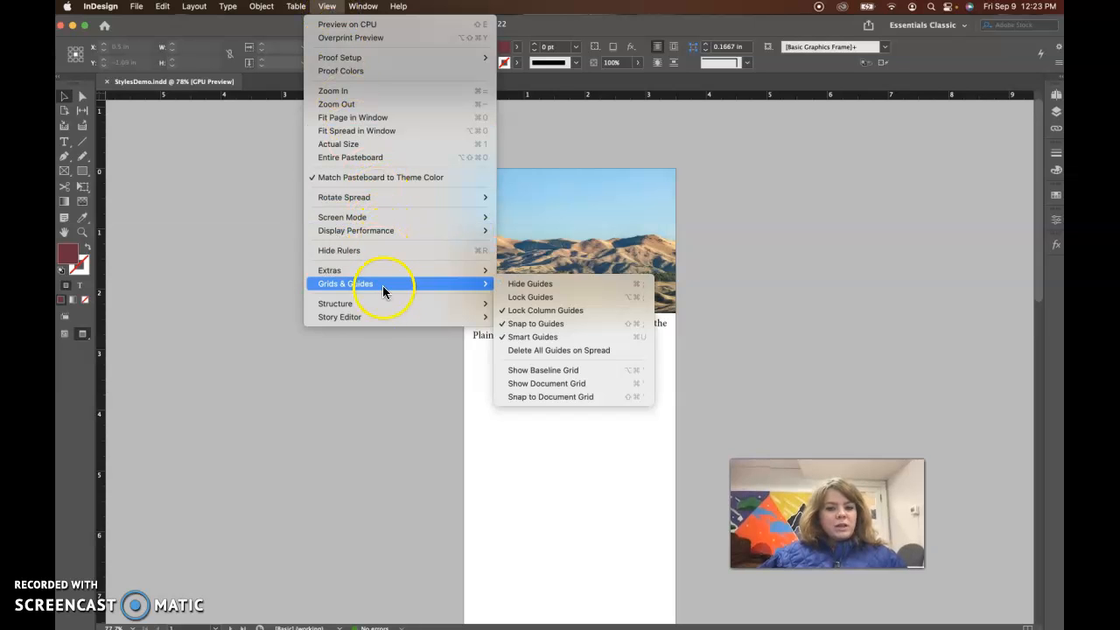
click(521, 284)
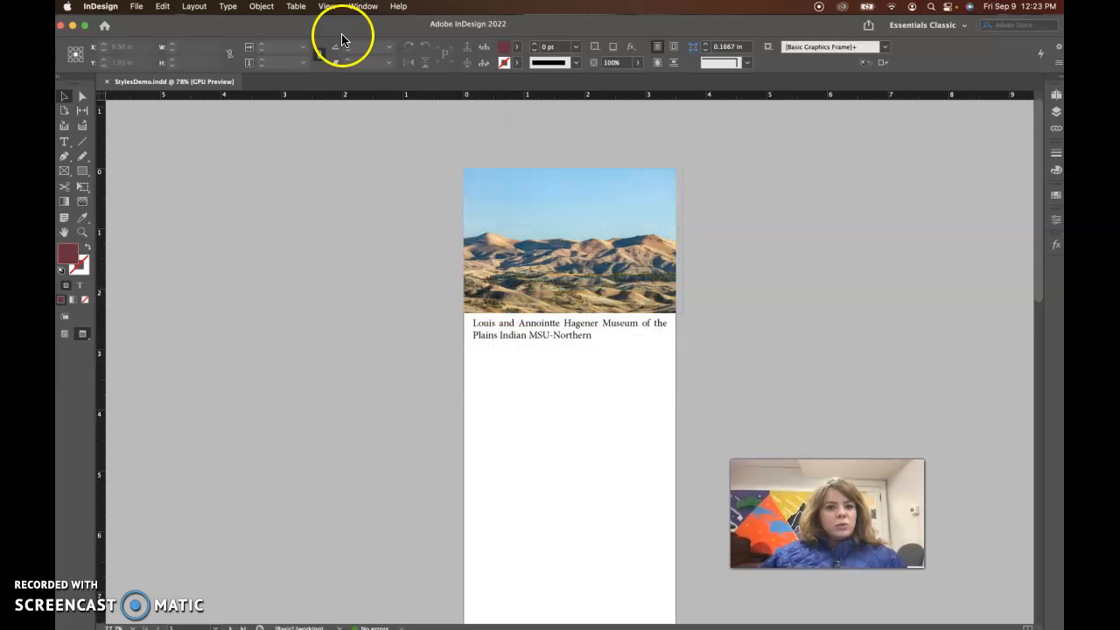
Switch the screen mode from Preview to Normal and show the layout guides.
key(w)
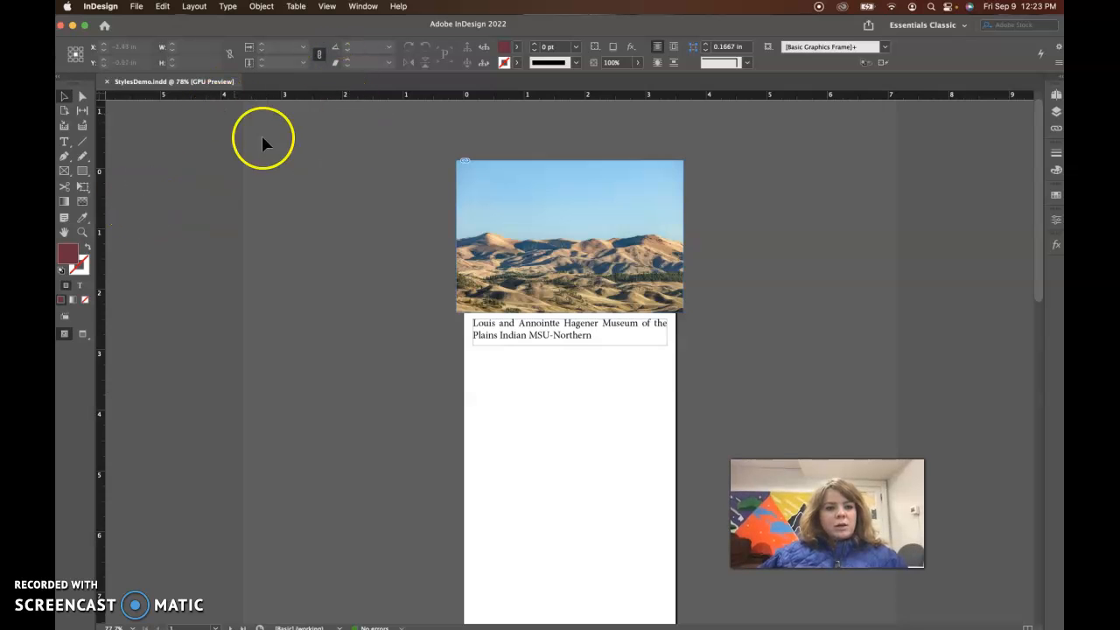
click(83, 335)
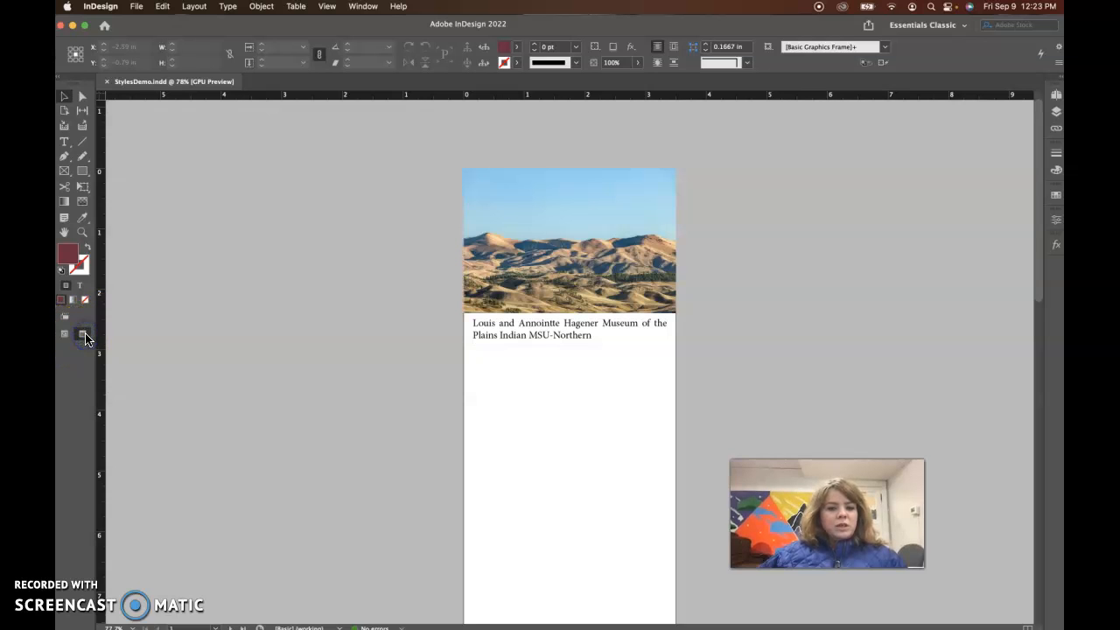
click(66, 339)
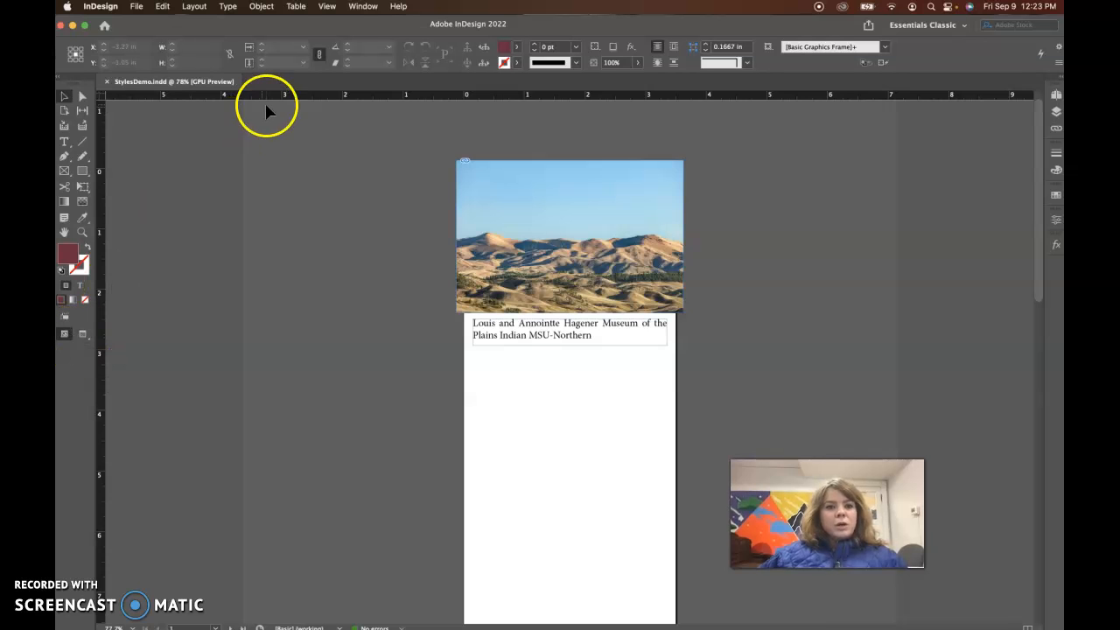
click(326, 6)
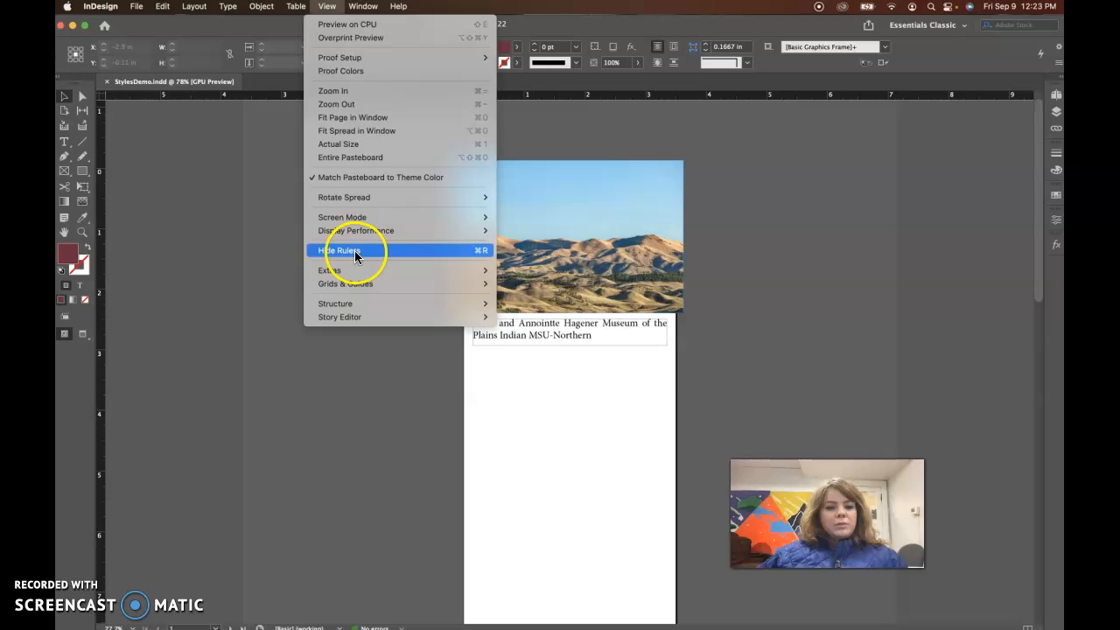
mouse_move(361, 279)
click(551, 284)
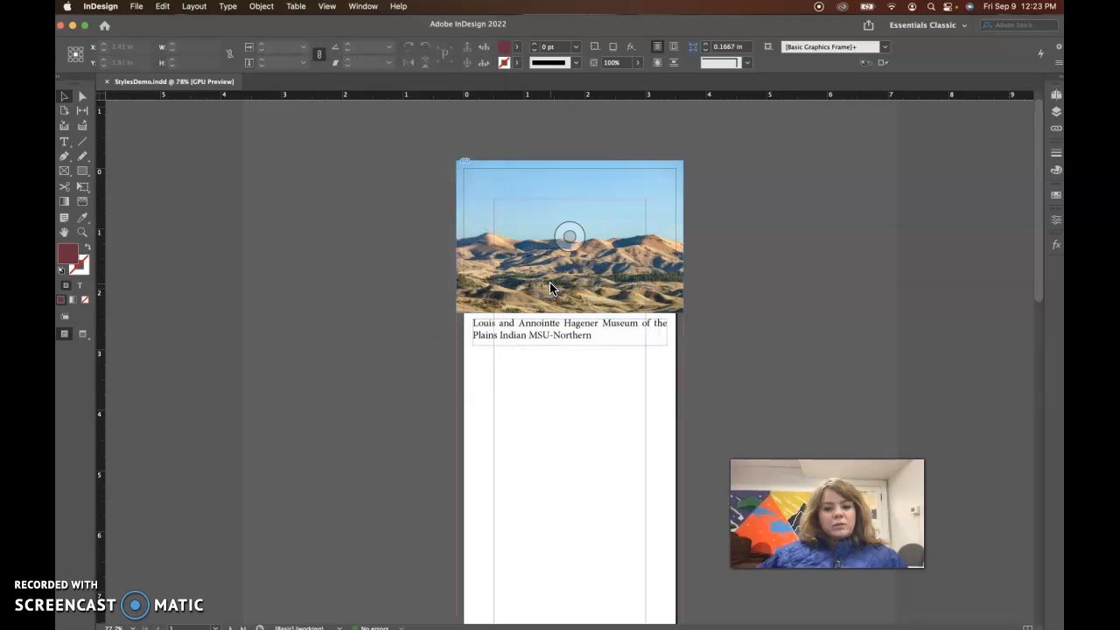
Add two vertical ruler guides near the page's left edge, at about 0.27 in and 0.15 in.
drag(100, 277, 480, 333)
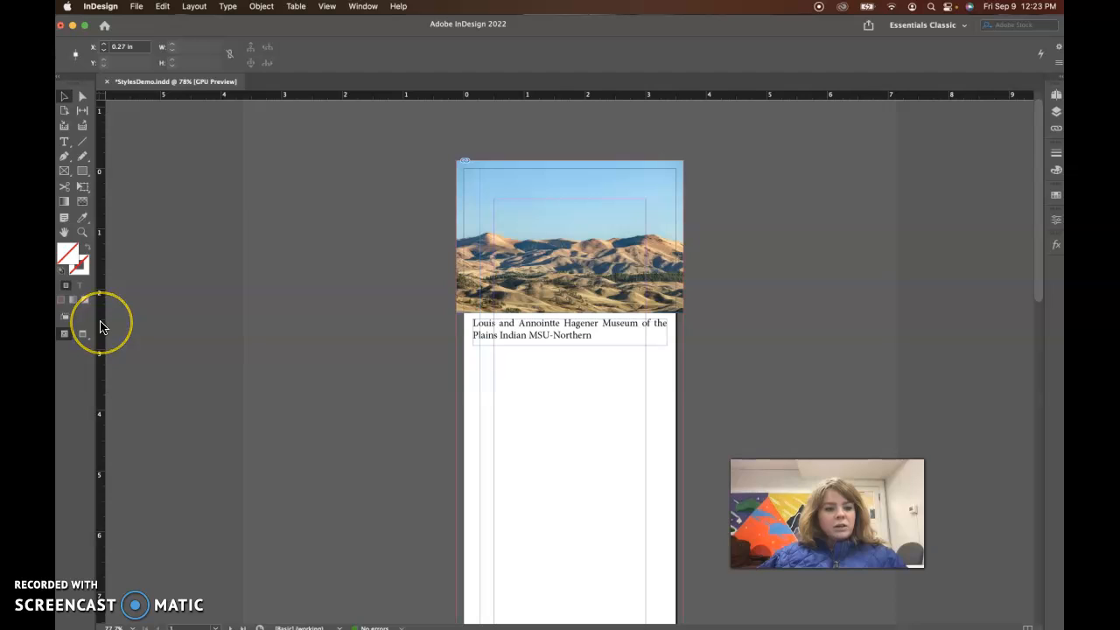
drag(101, 325, 474, 386)
click(510, 408)
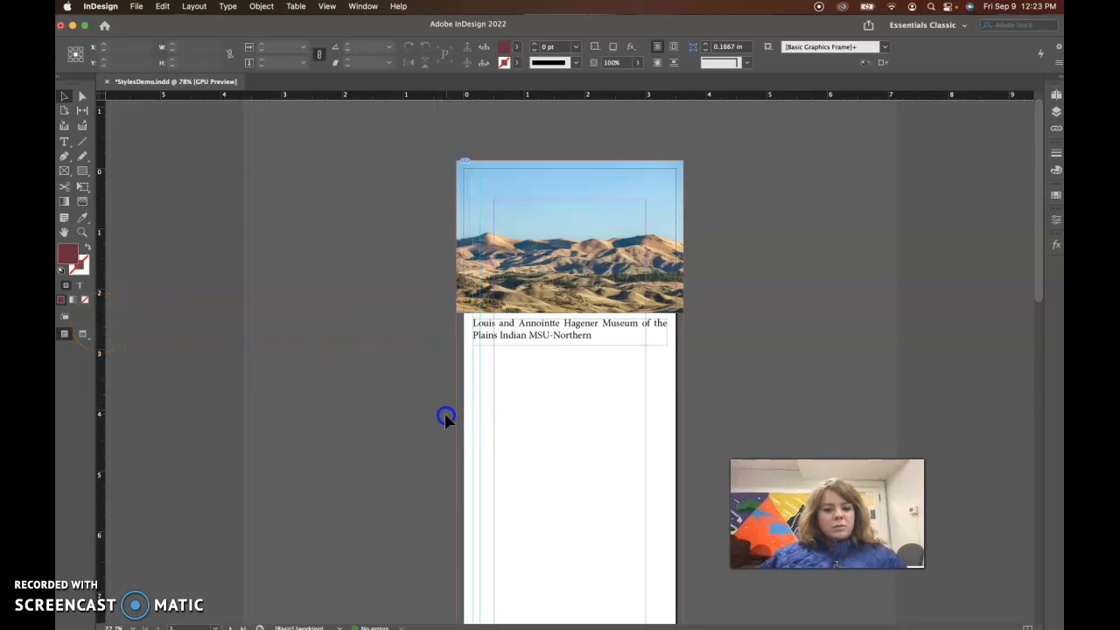
click(327, 7)
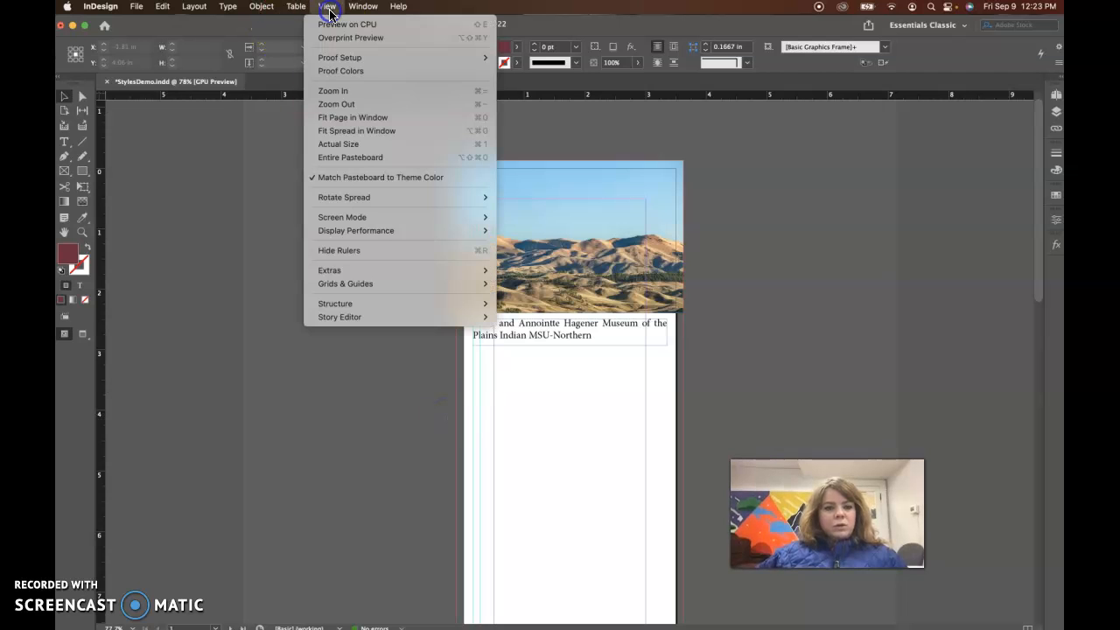
mouse_move(385, 283)
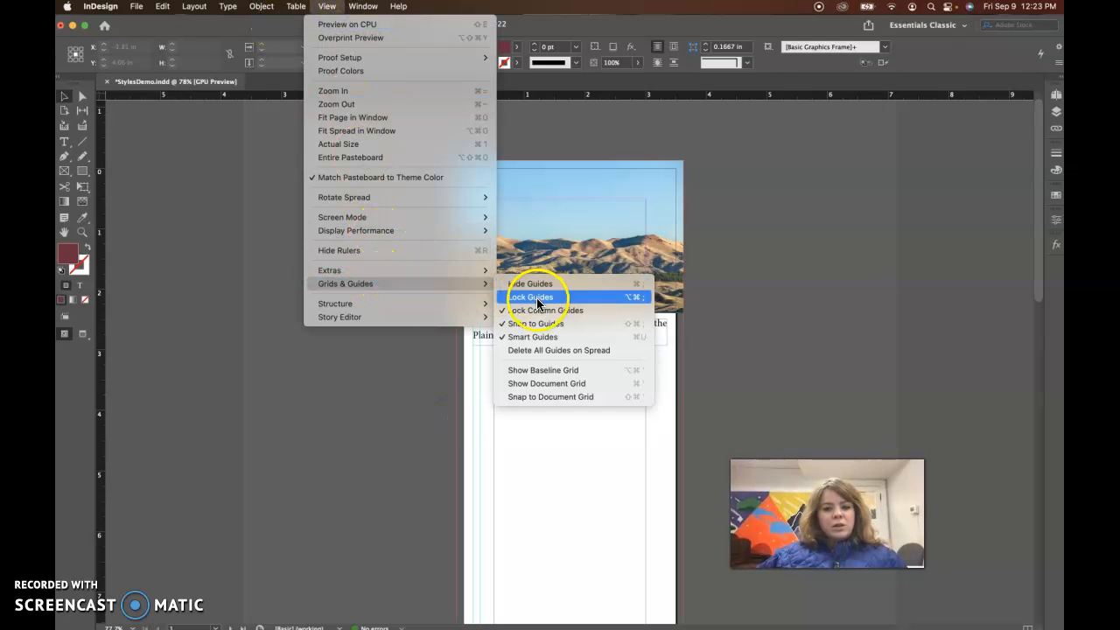
click(358, 448)
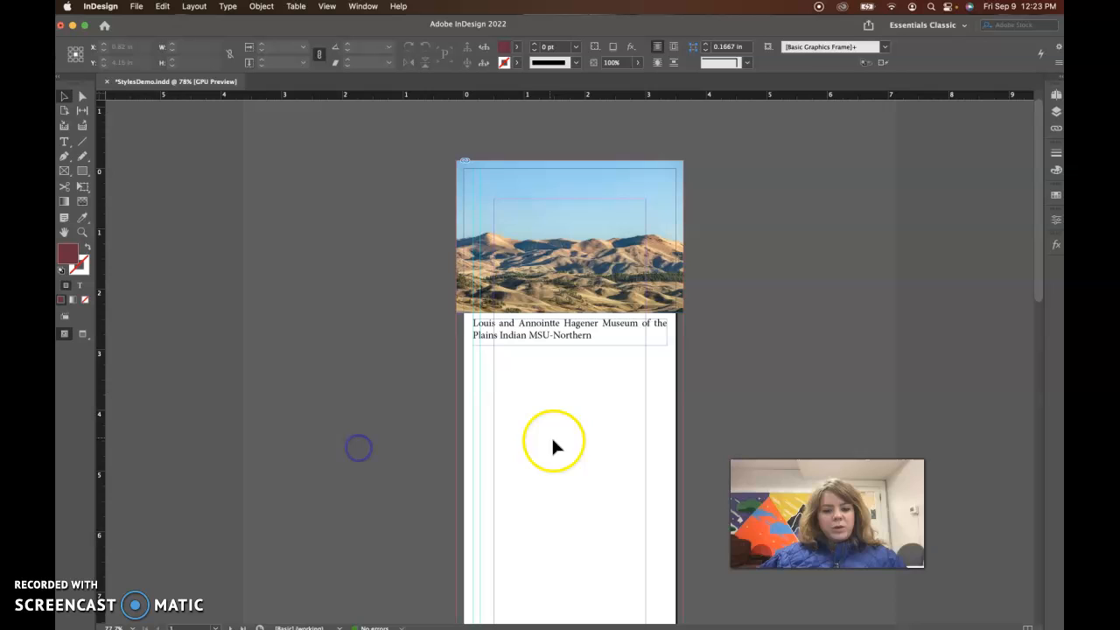
Delete both vertical ruler guides near the page's left edge.
click(473, 458)
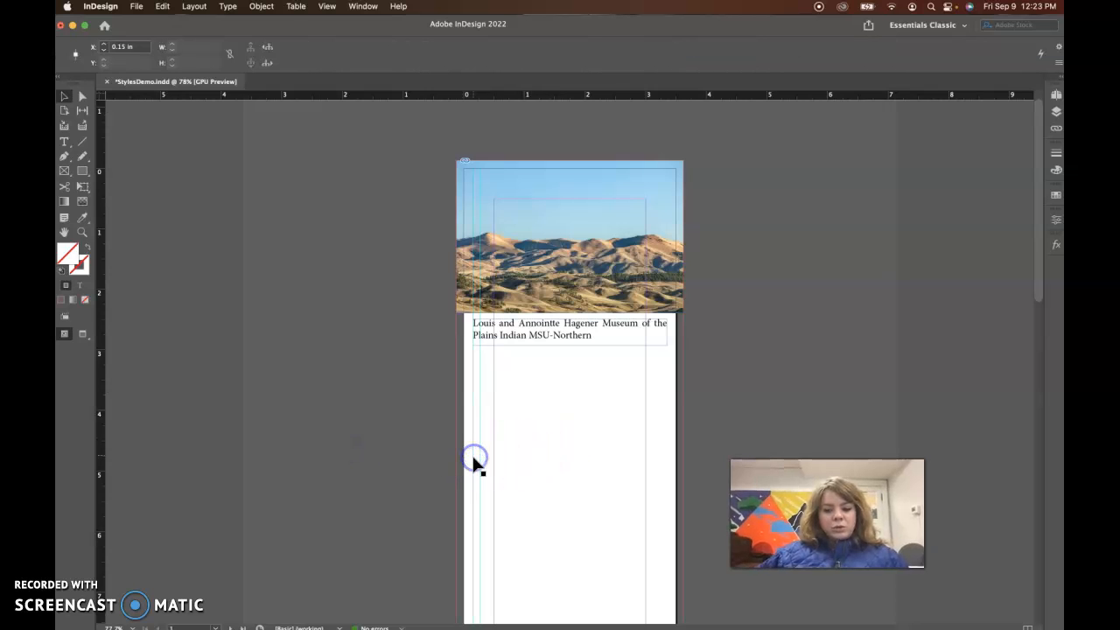
click(481, 466)
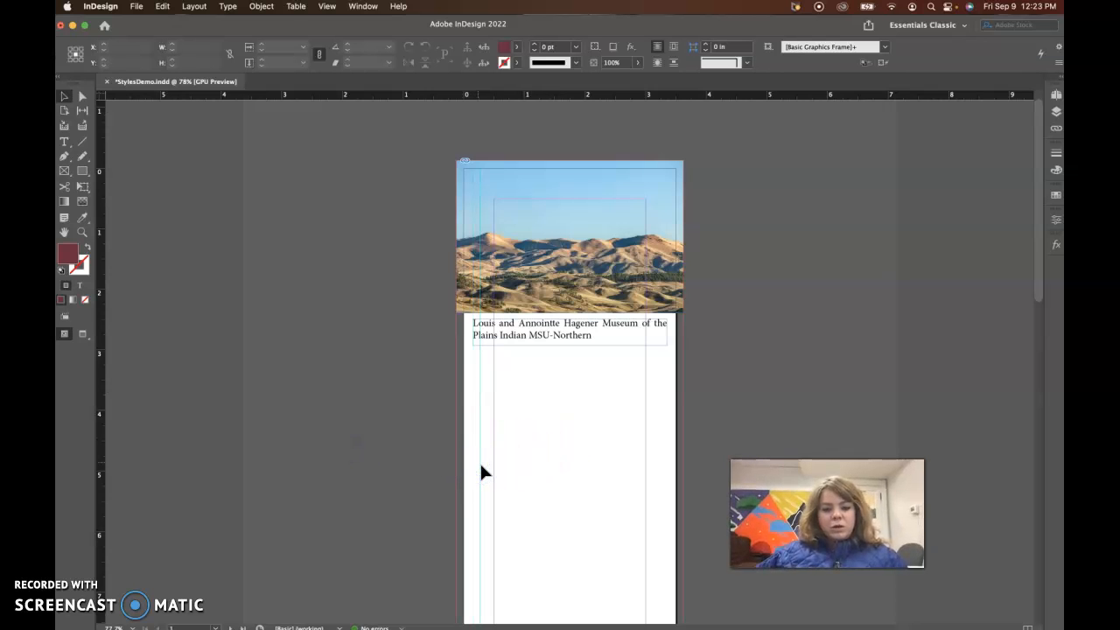
click(480, 466)
key(Delete)
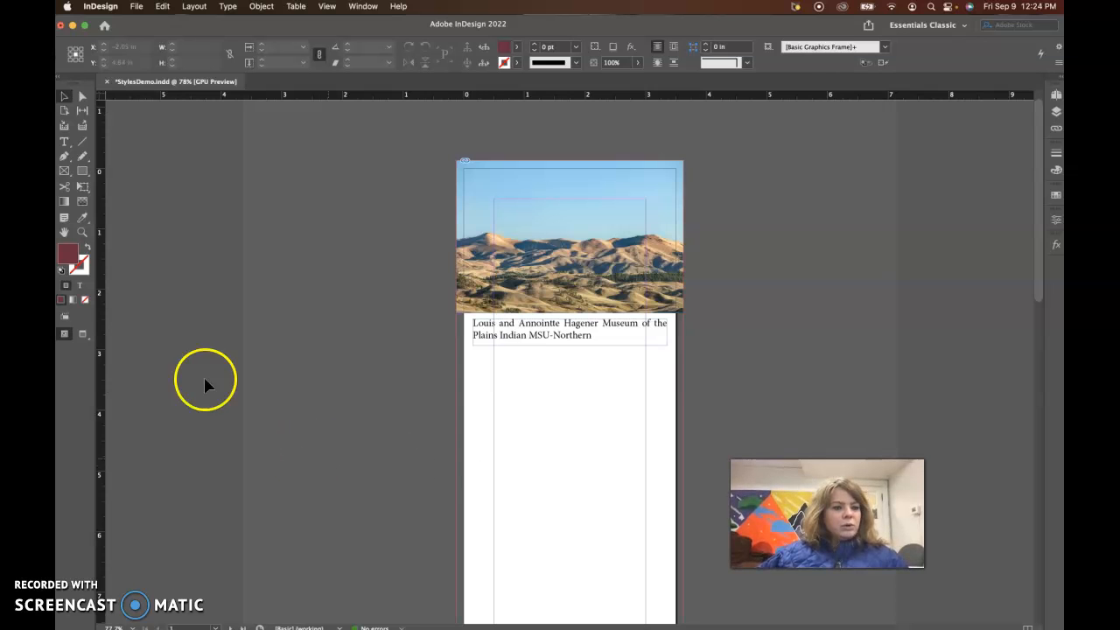
Place the Rack Card Text Word document from the Styles Demo folder, skipping font replacement, in a frame about 2.85 by 3.84 in below the heading.
click(136, 7)
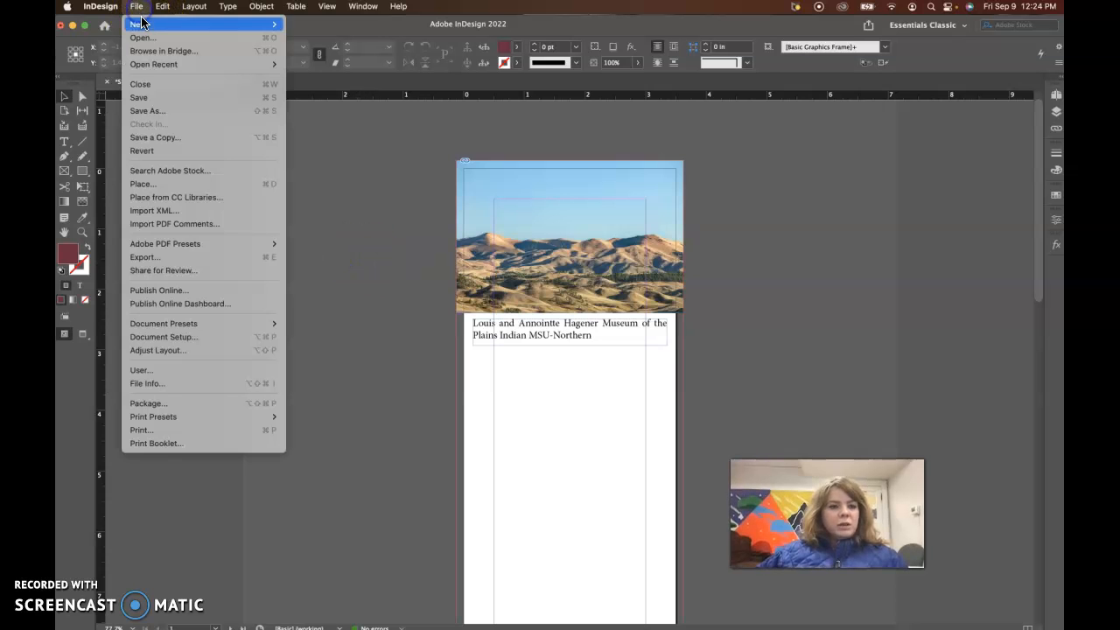
click(155, 185)
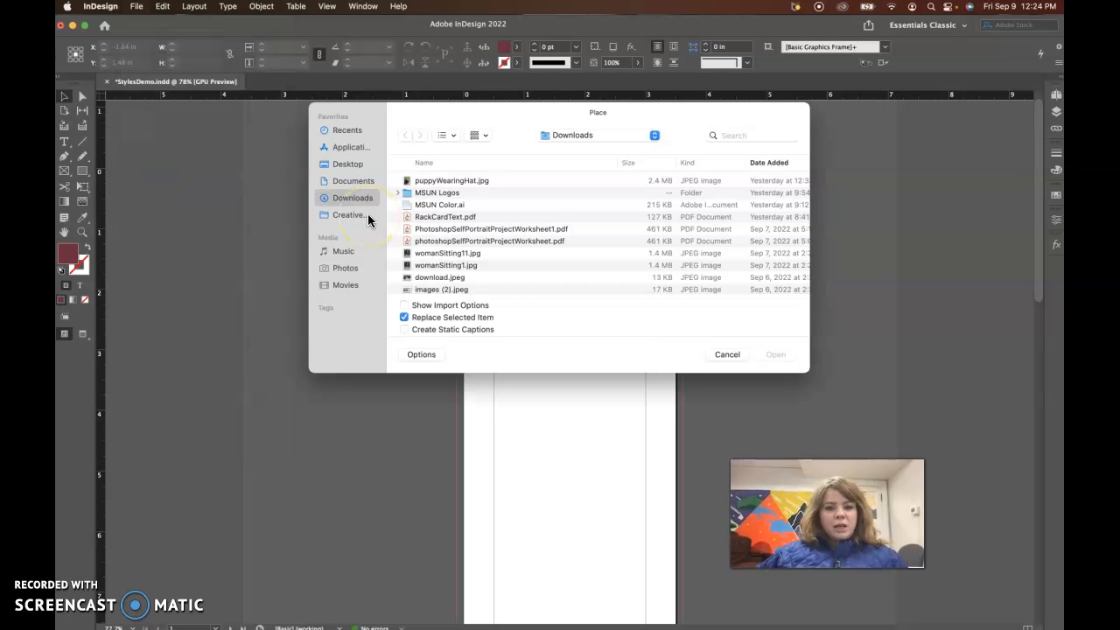
click(355, 166)
double_click(434, 195)
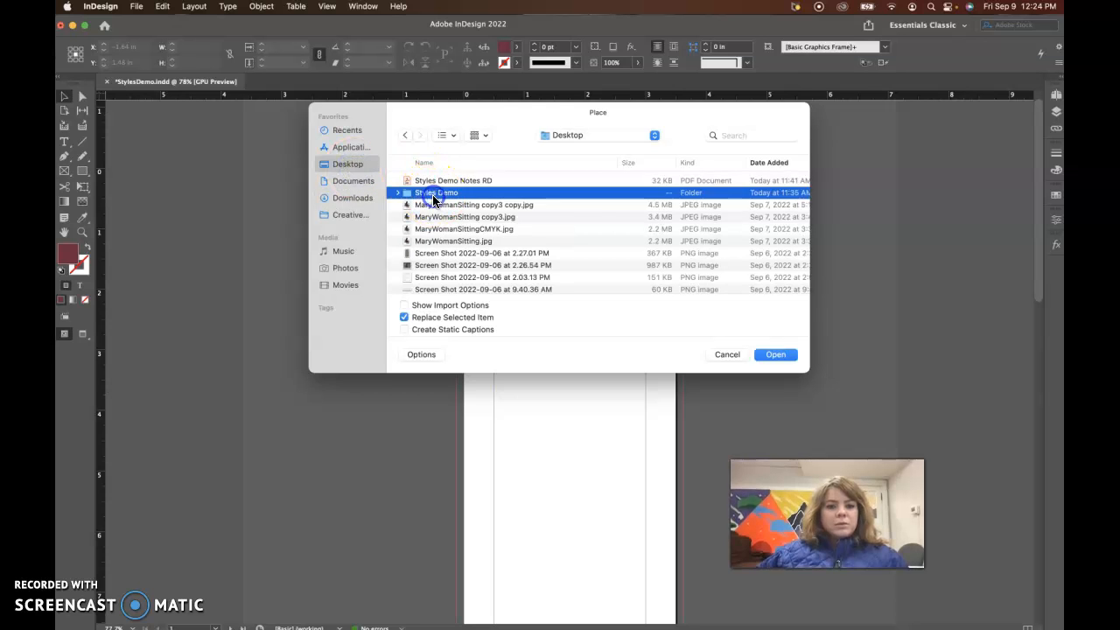
click(432, 207)
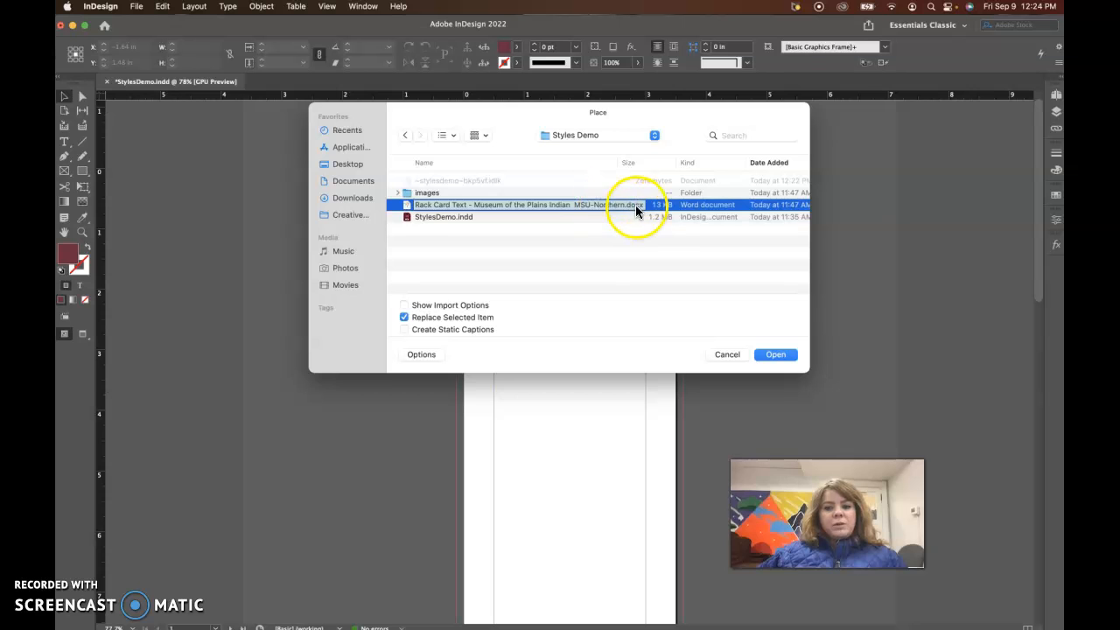
click(775, 354)
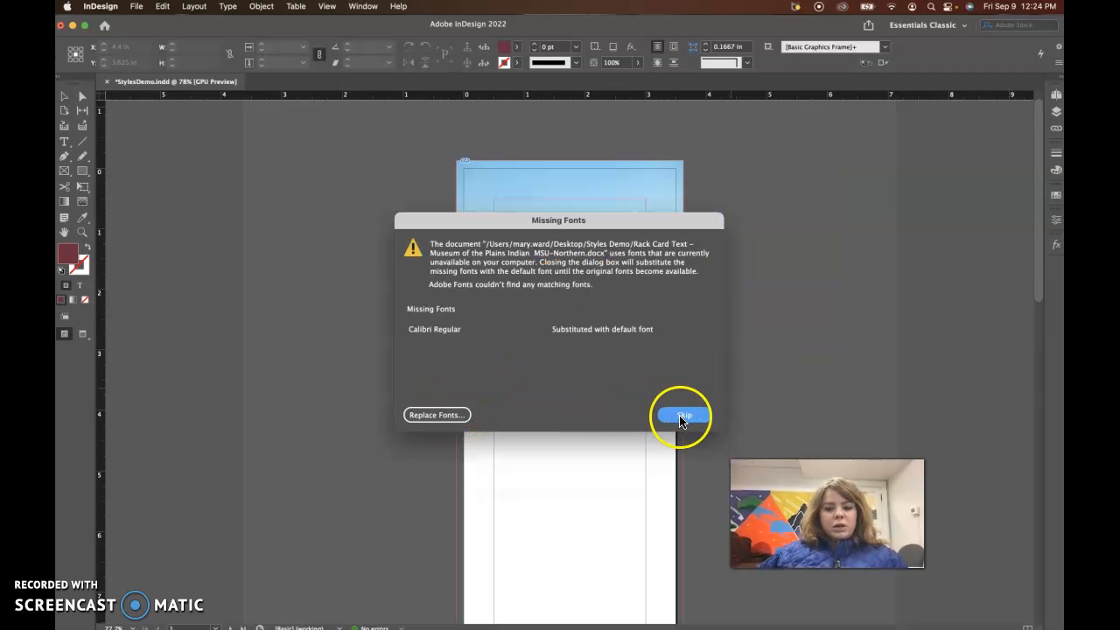
click(683, 418)
drag(494, 365, 664, 600)
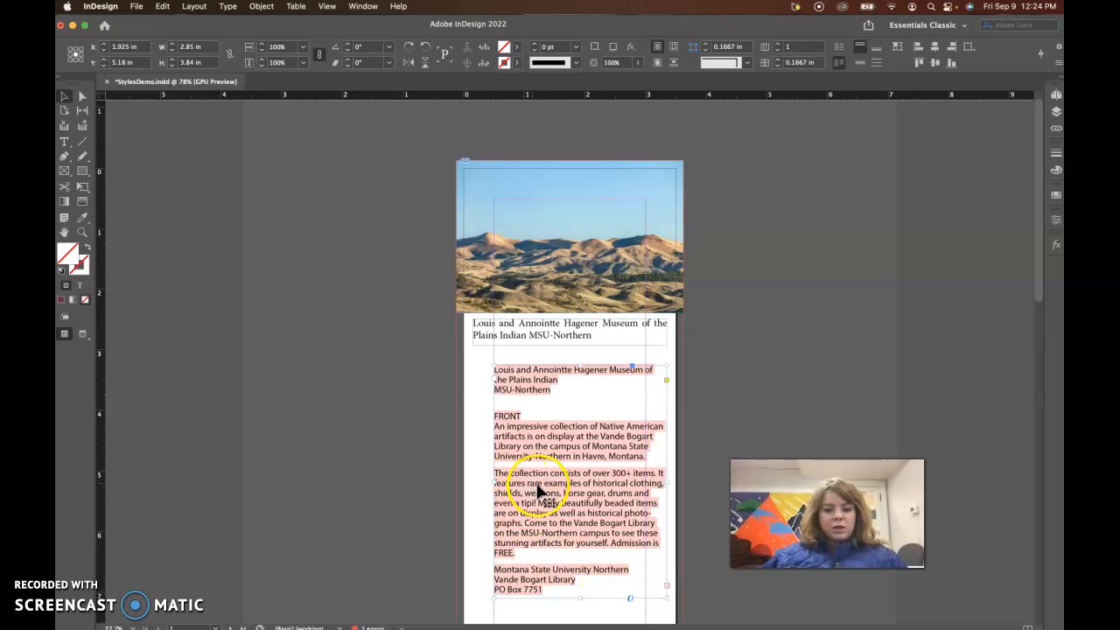
Select all the text in the placed frame to check its font settings, and deselect it.
double_click(538, 490)
key(super+a)
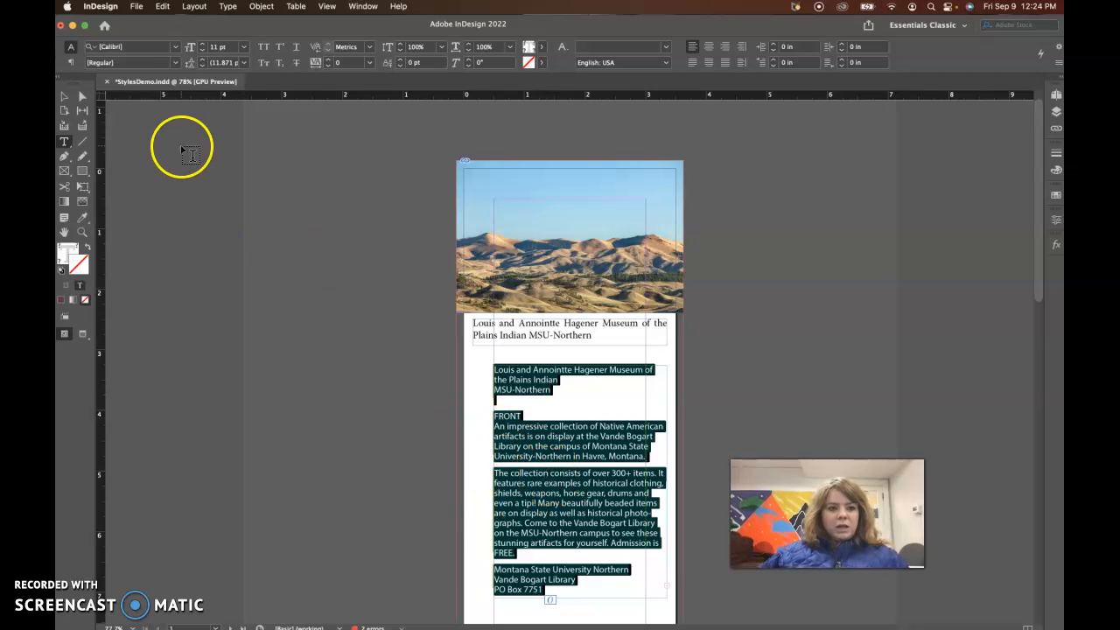
click(64, 96)
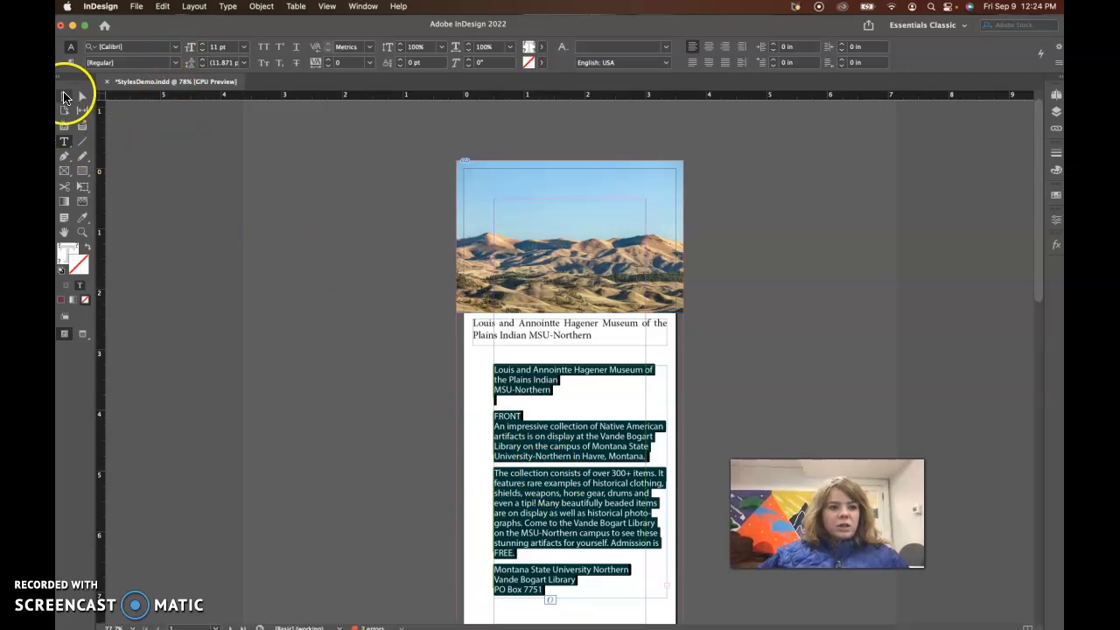
click(317, 244)
Widen the placed text frame to about 3.01 in by adjusting both sides, check it in preview mode, and nudge its bottom edge.
scroll(593, 464, down, 3)
scroll(593, 468, down, 1)
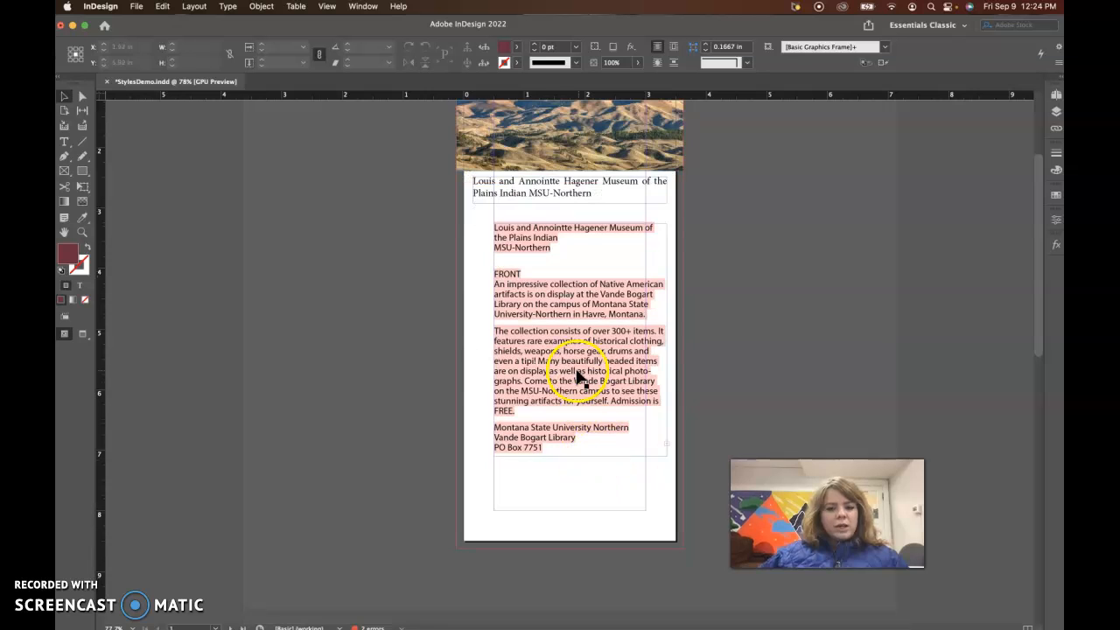
click(578, 375)
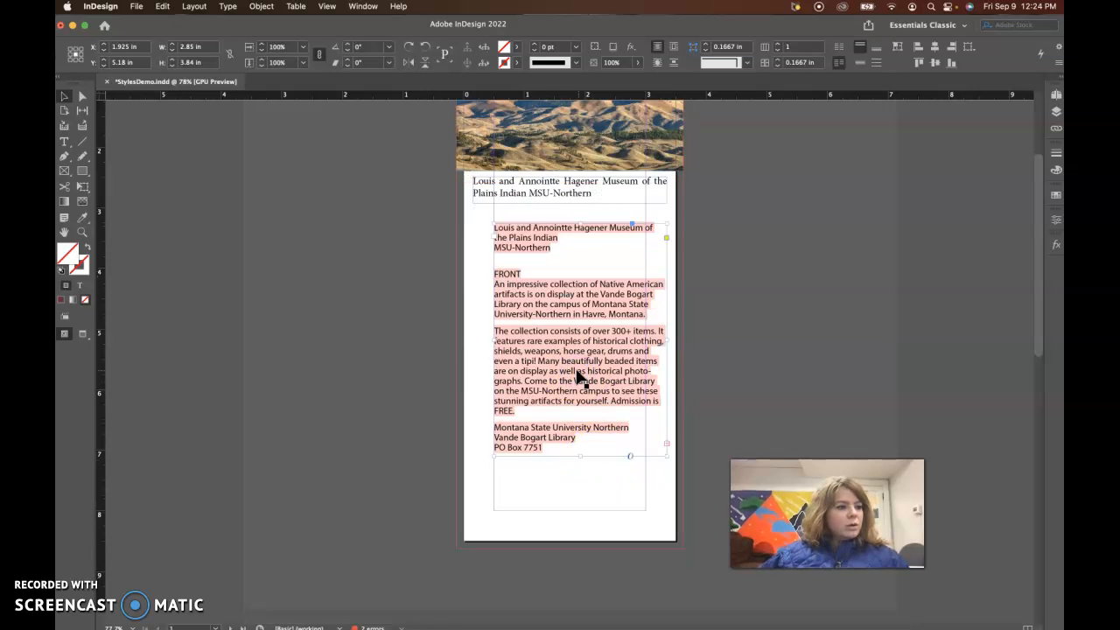
drag(493, 341, 479, 338)
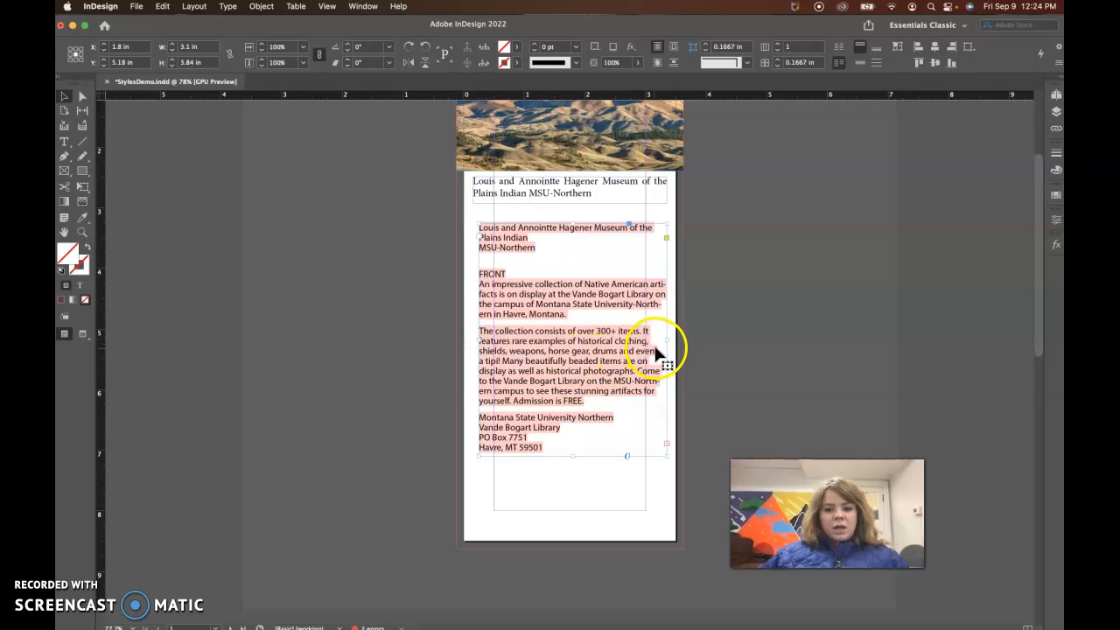
drag(667, 340, 662, 342)
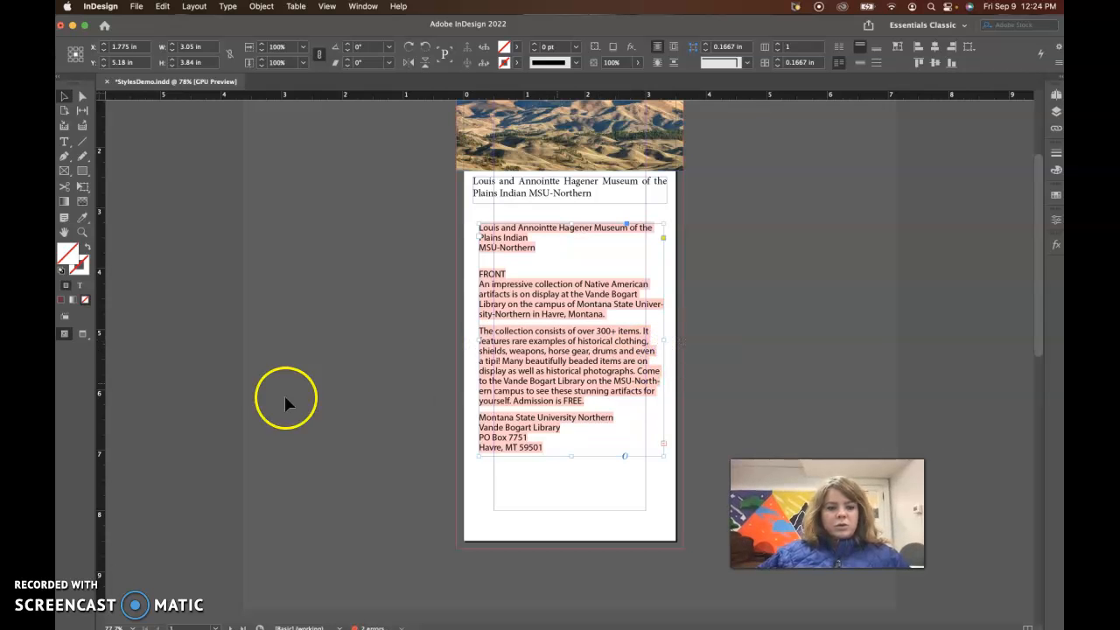
click(83, 335)
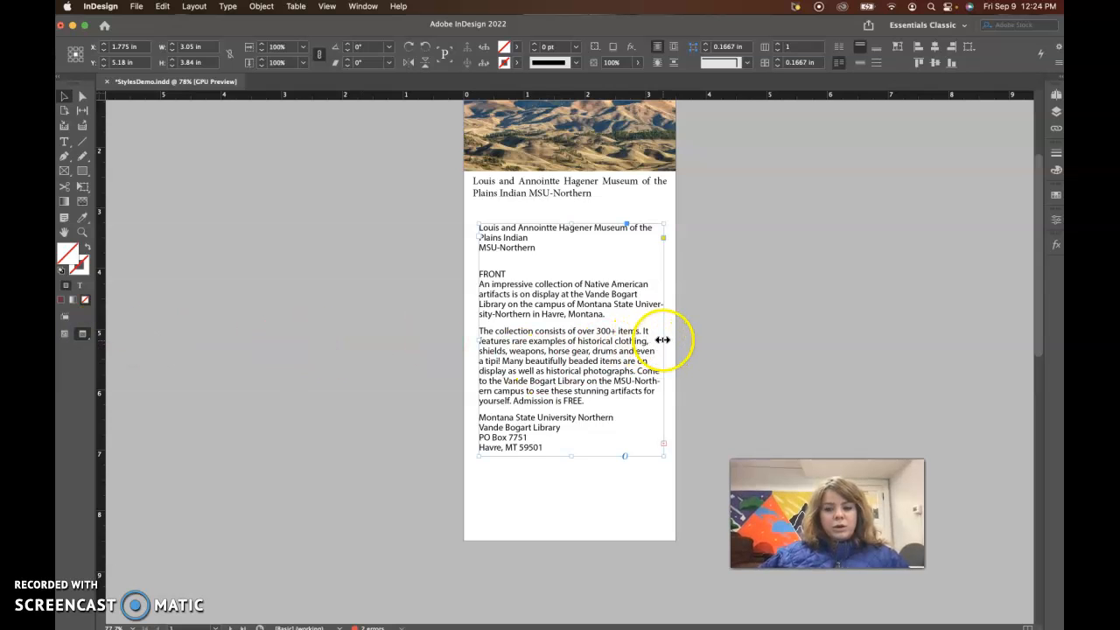
drag(662, 341, 659, 342)
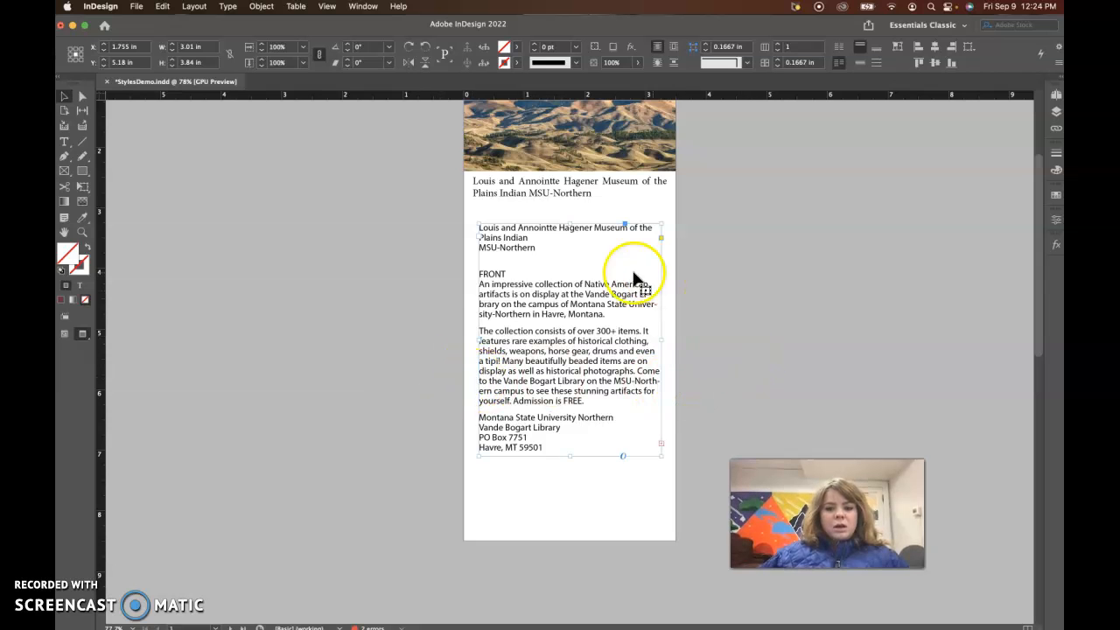
drag(570, 456, 570, 453)
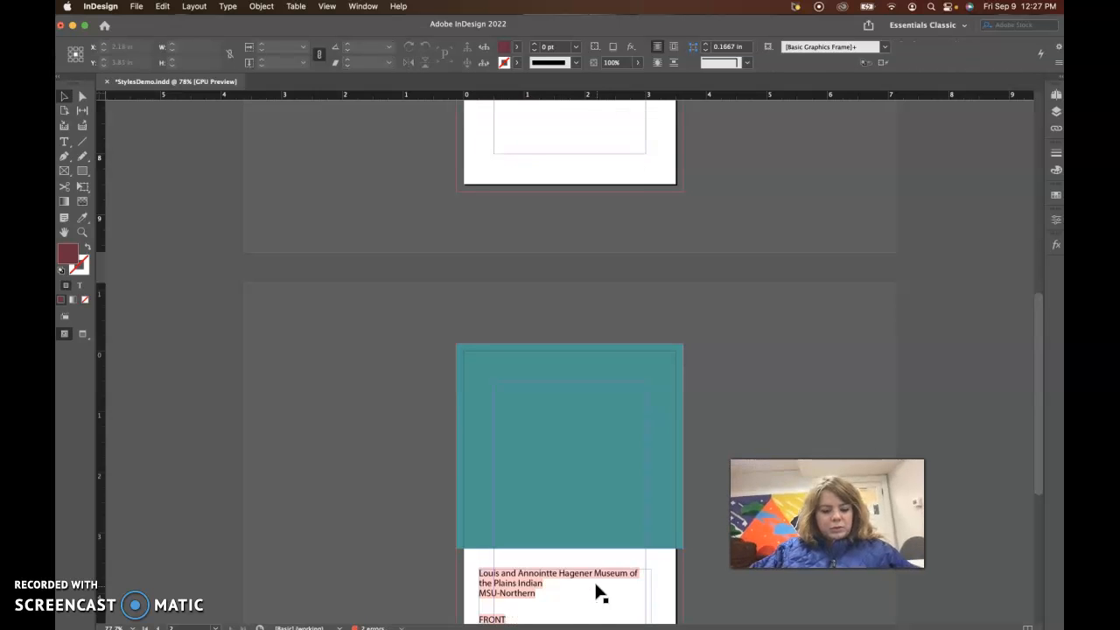
Undo the last change to restore the text frame on page 1, and remove the threaded text frame from page 2.
key(super+z)
click(425, 539)
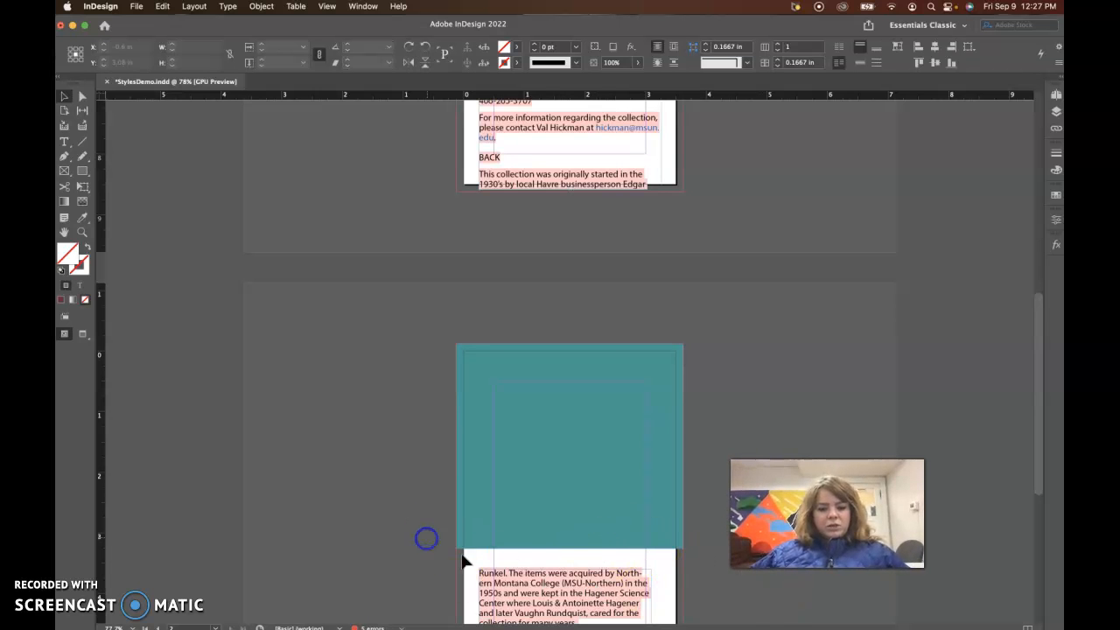
click(504, 586)
scroll(655, 202, up, 3)
Shorten the page 1 text frame to about 4.67 in high and pick up its overset text for placing.
click(580, 250)
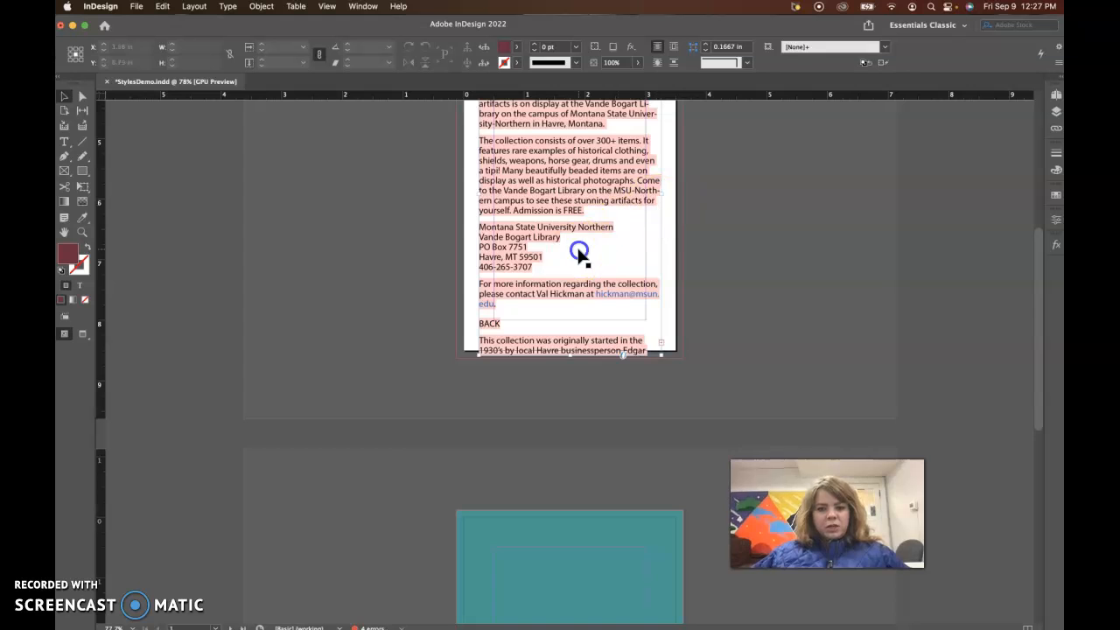
scroll(570, 351, up, 3)
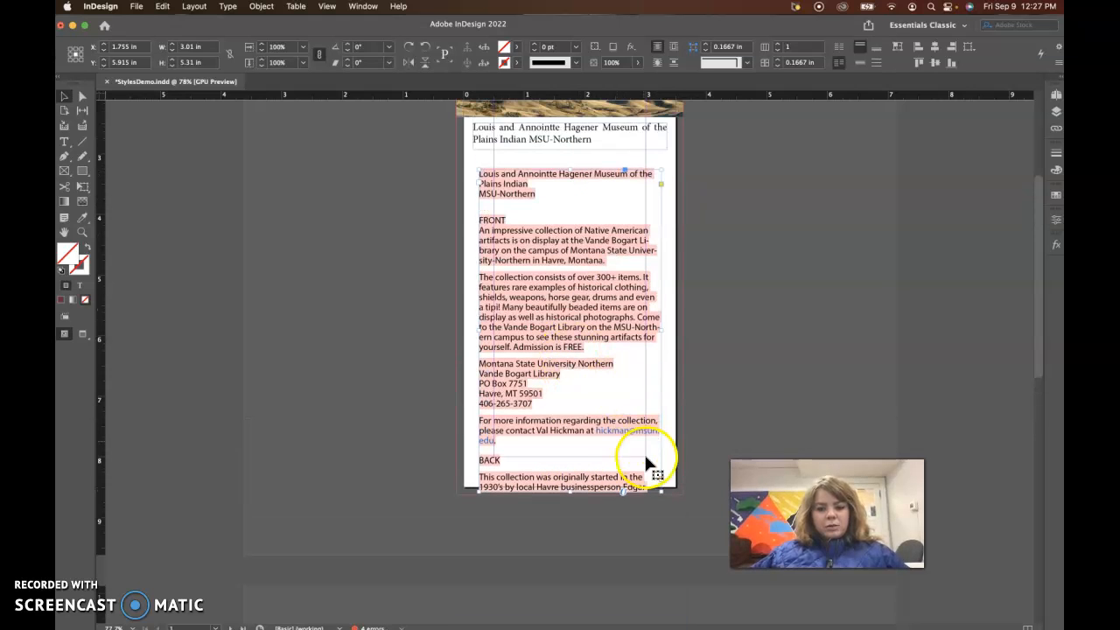
drag(572, 492, 567, 453)
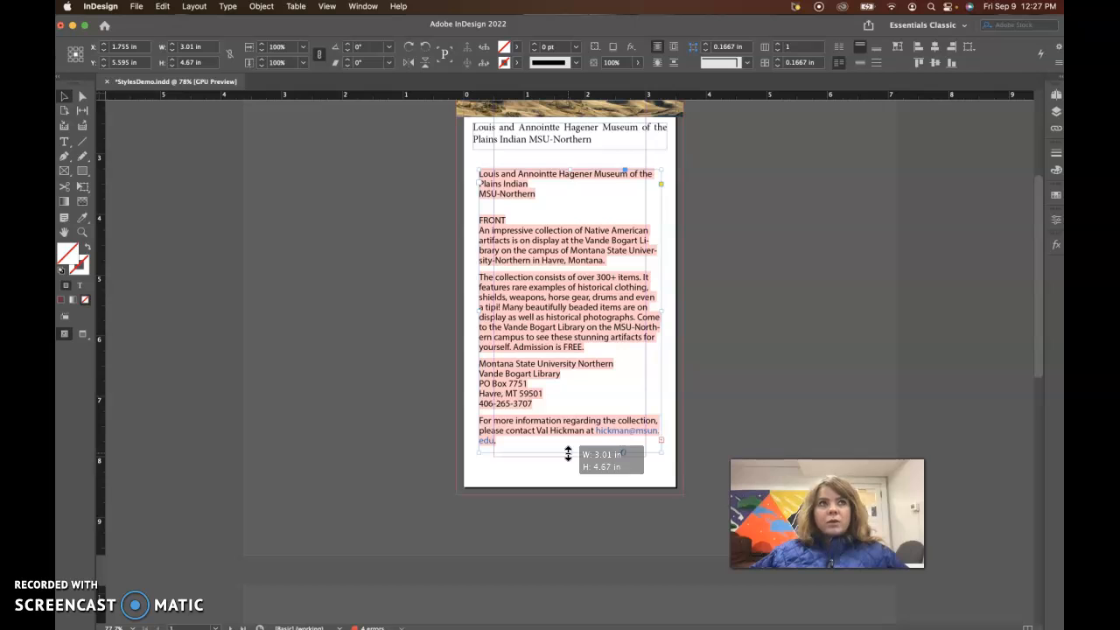
click(661, 446)
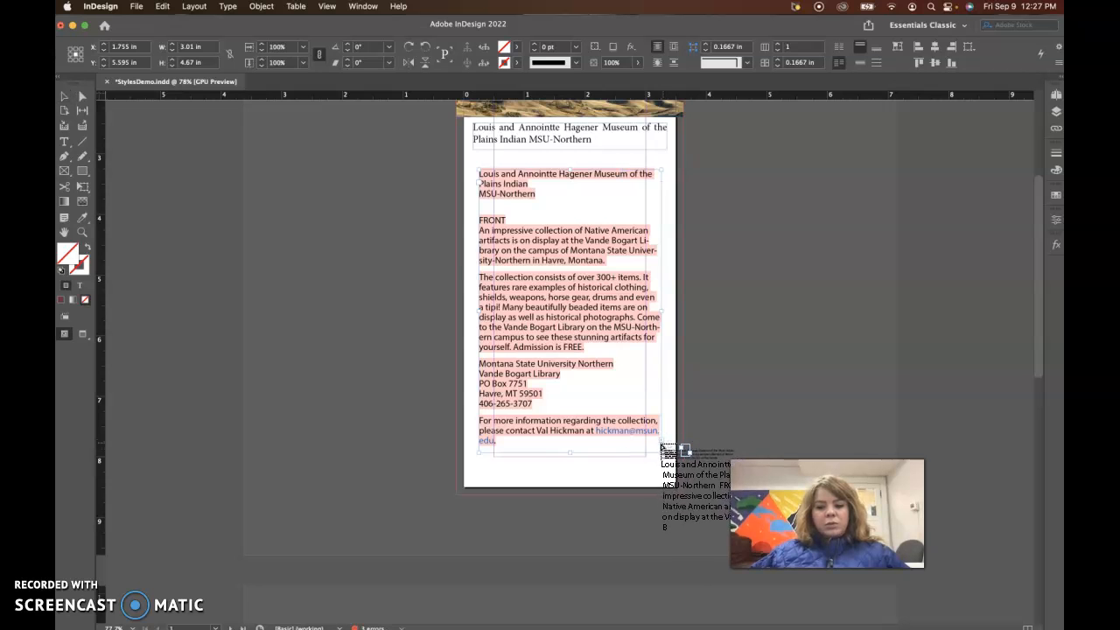
Flow the overset text into a frame about 3.01 by 3.71 in below the teal block on page 2.
scroll(612, 503, down, 5)
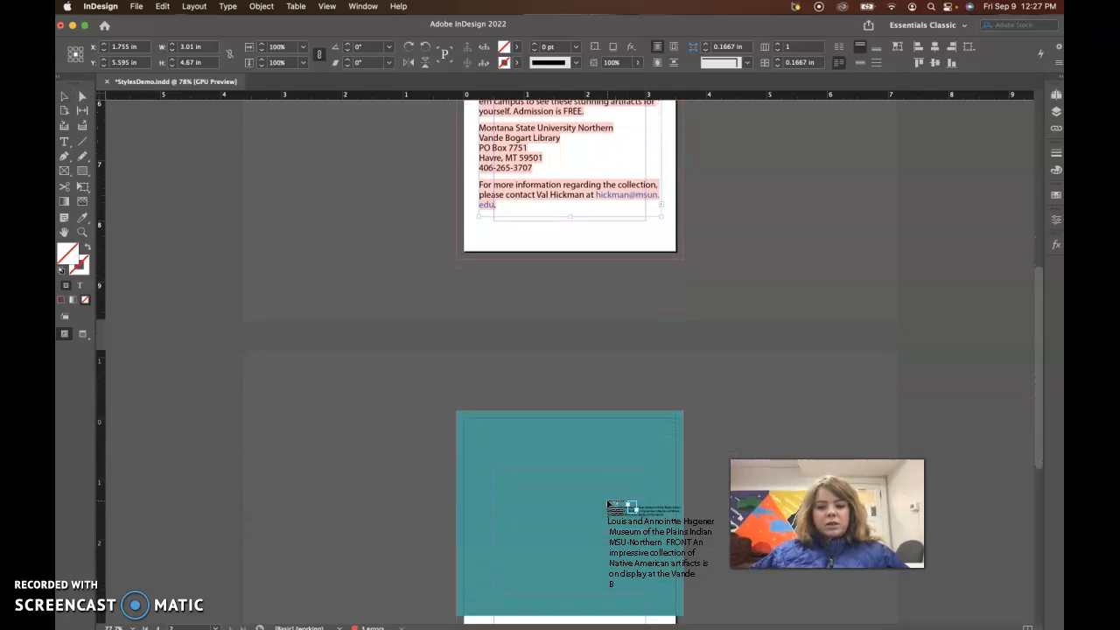
scroll(612, 506, down, 6)
drag(476, 326, 660, 550)
scroll(660, 552, down, 5)
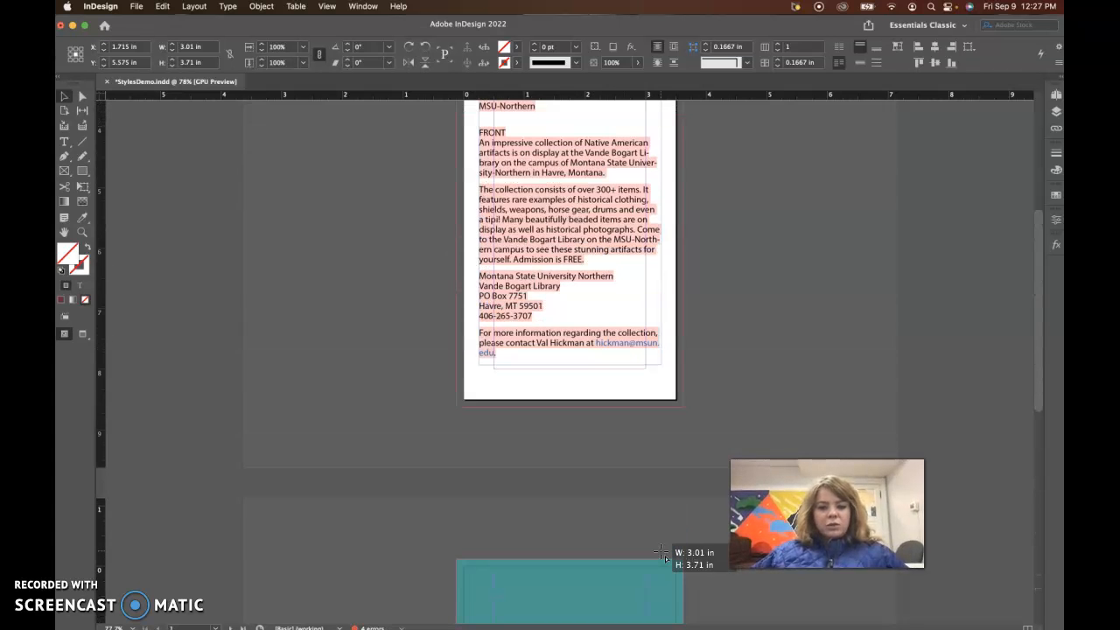
scroll(661, 551, up, 2)
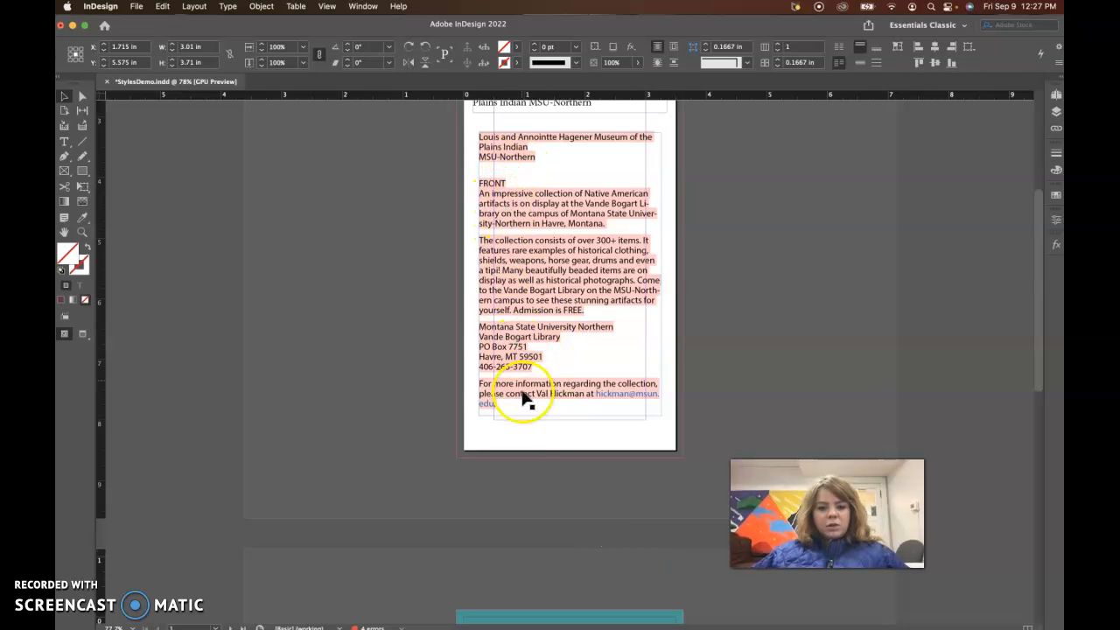
scroll(521, 411, down, 15)
scroll(521, 420, up, 15)
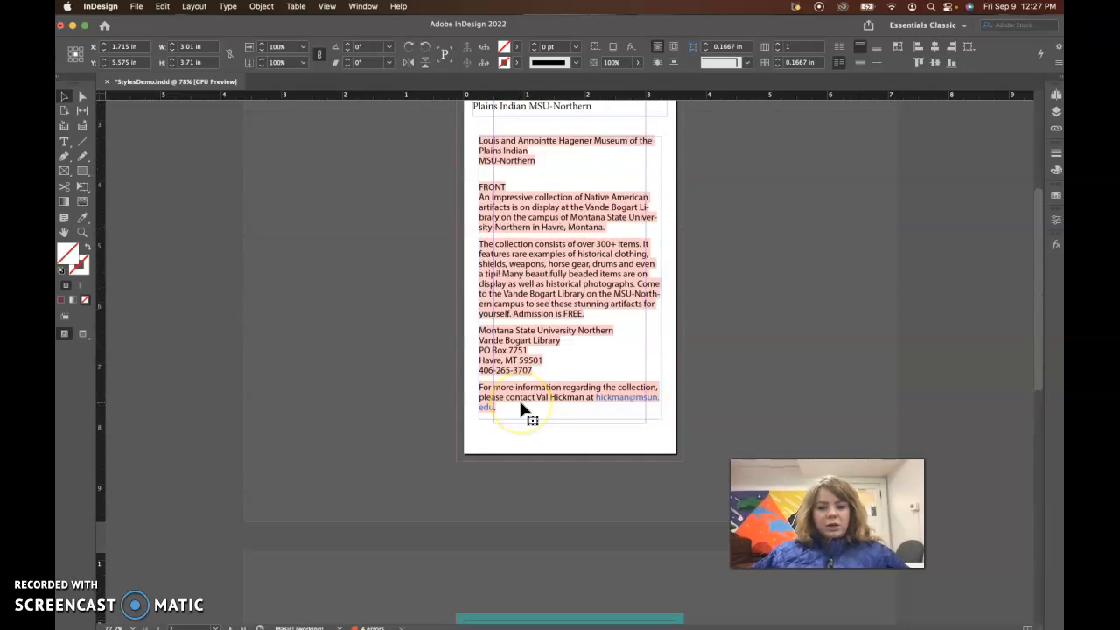
Insert blank lines before FRONT to push the text into the page 2 frame, and undo both the lines and that frame.
double_click(482, 191)
click(480, 189)
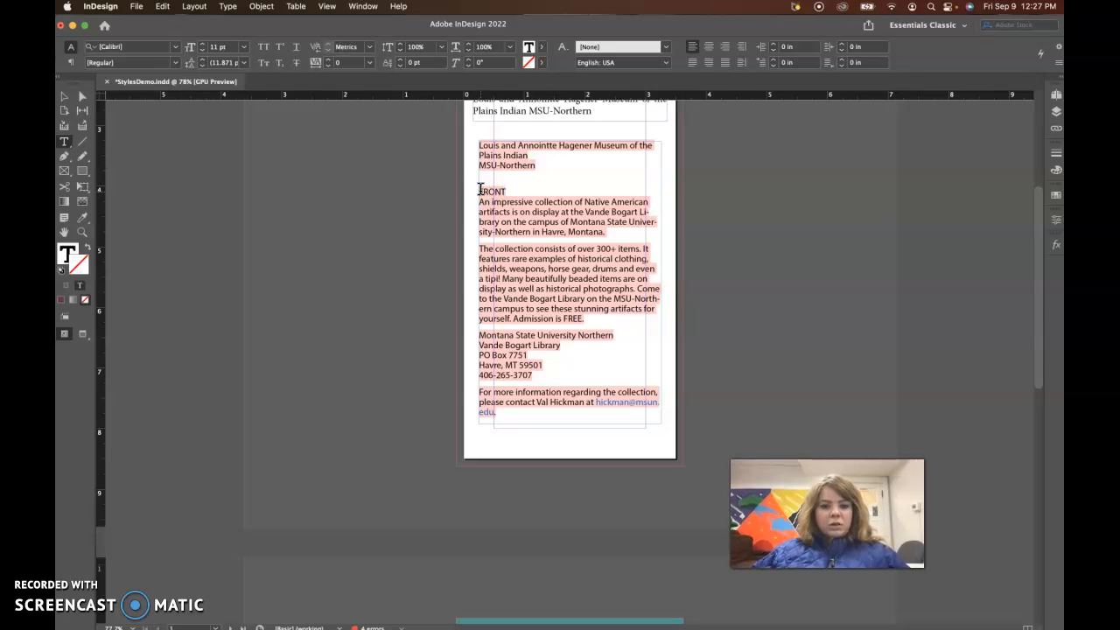
key(Return)
key(Return)
key(Return)
key(Return)
key(Return)
key(Return)
key(Return)
key(Return)
key(Return)
key(Return)
key(Return)
key(Return)
key(Return)
key(Return)
key(Return)
key(Return)
key(Return)
key(Return)
key(Return)
key(Return)
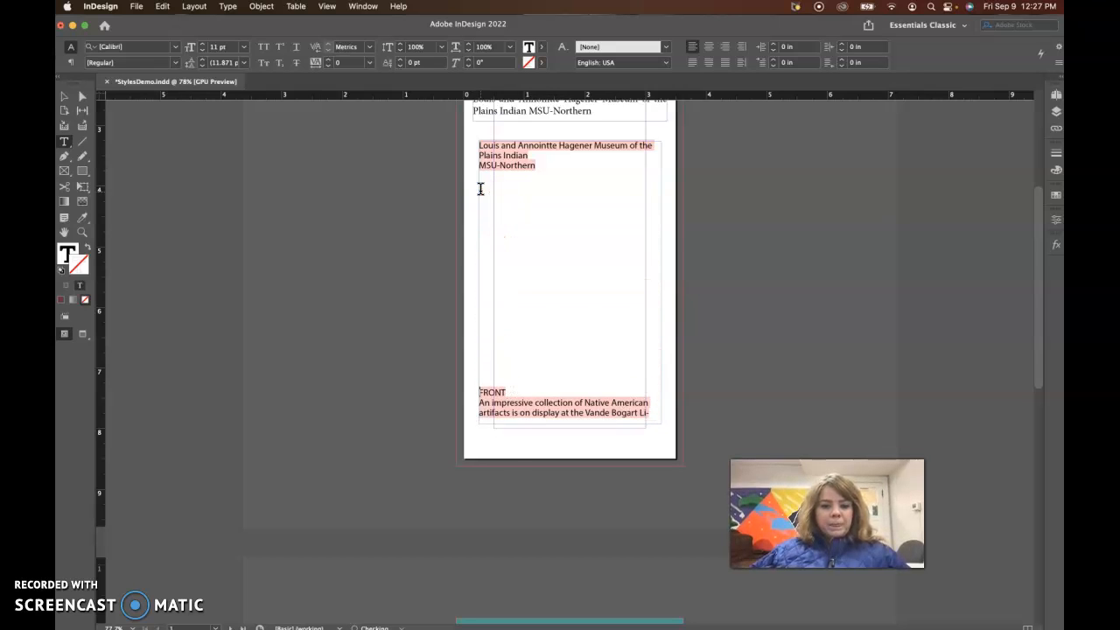
key(Return)
key(Return)
key(Return)
scroll(480, 188, down, 5)
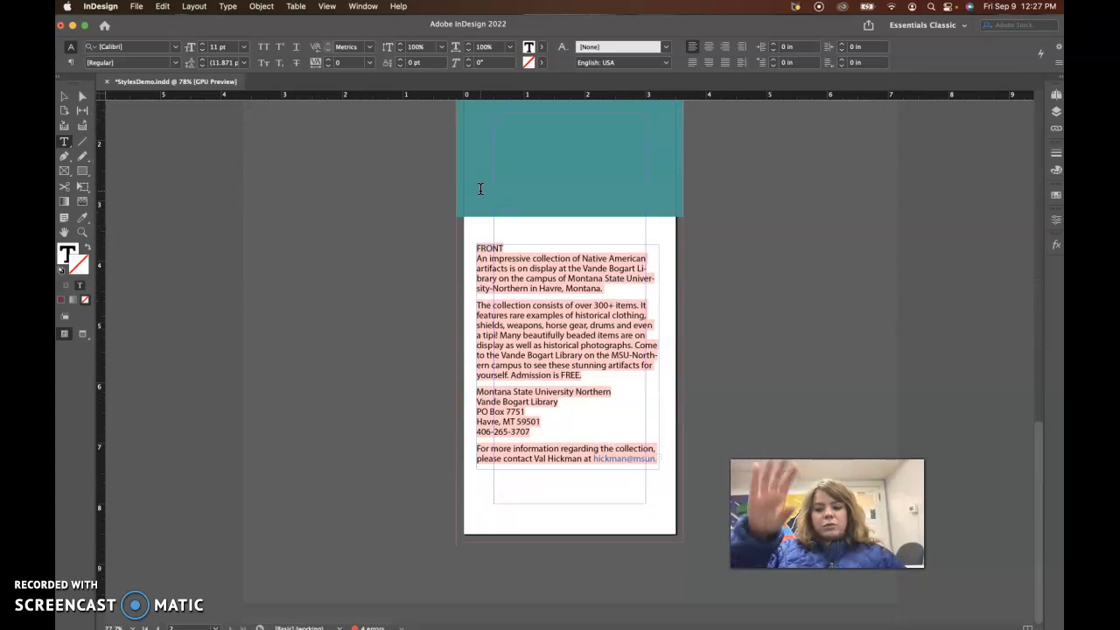
key(super+z)
key(super+z)
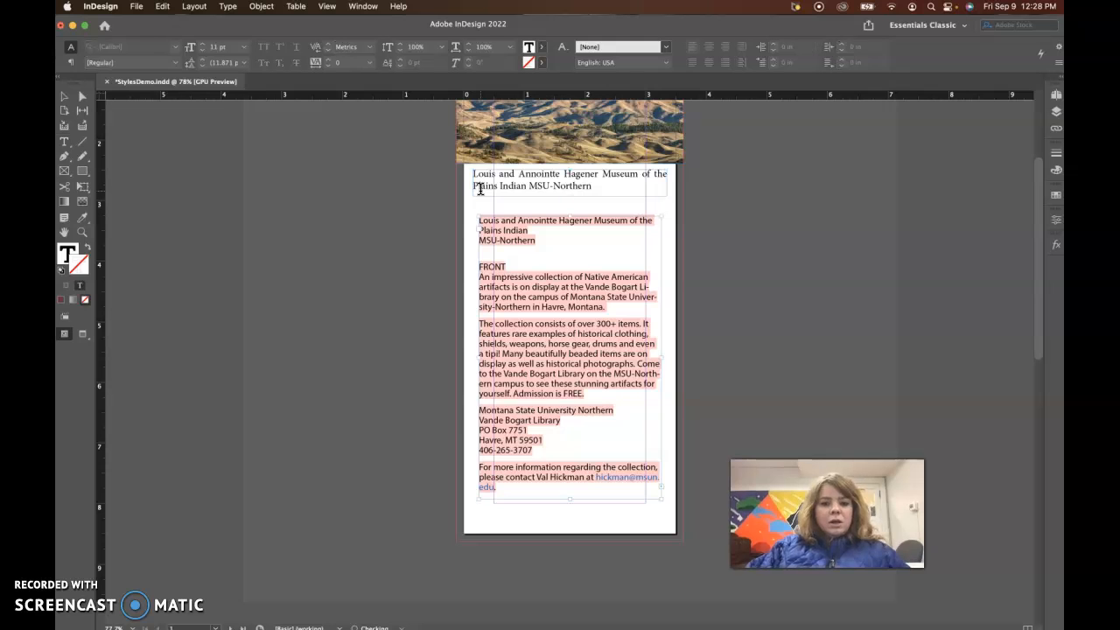
Flow the overset text into a new linked frame on page 2's white area below the teal block, and deselect everything.
scroll(412, 425, down, 7)
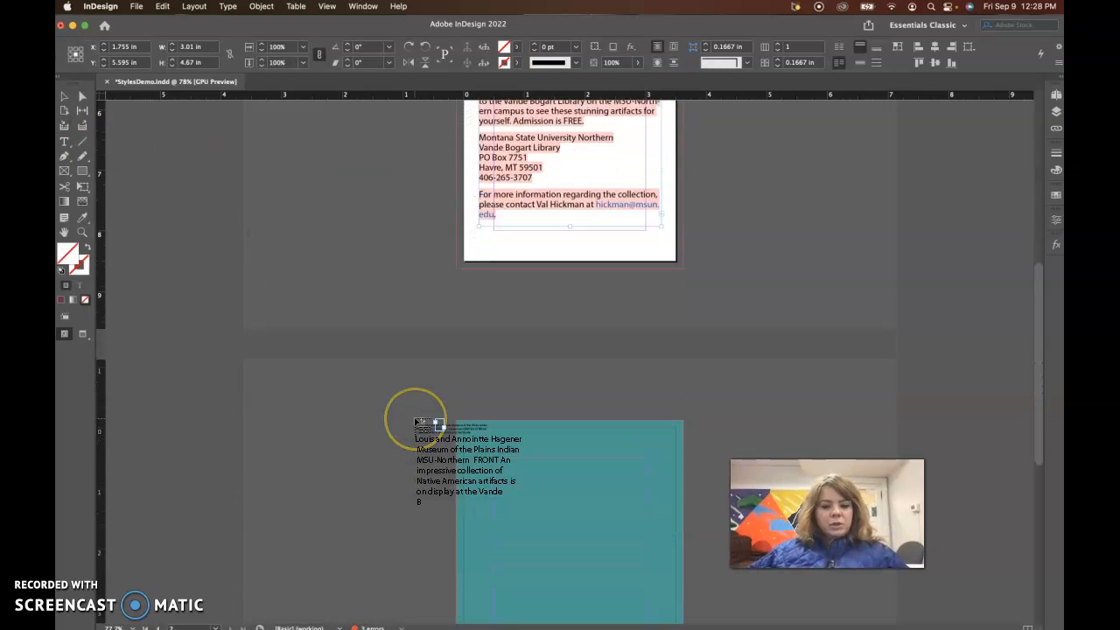
drag(477, 289, 662, 518)
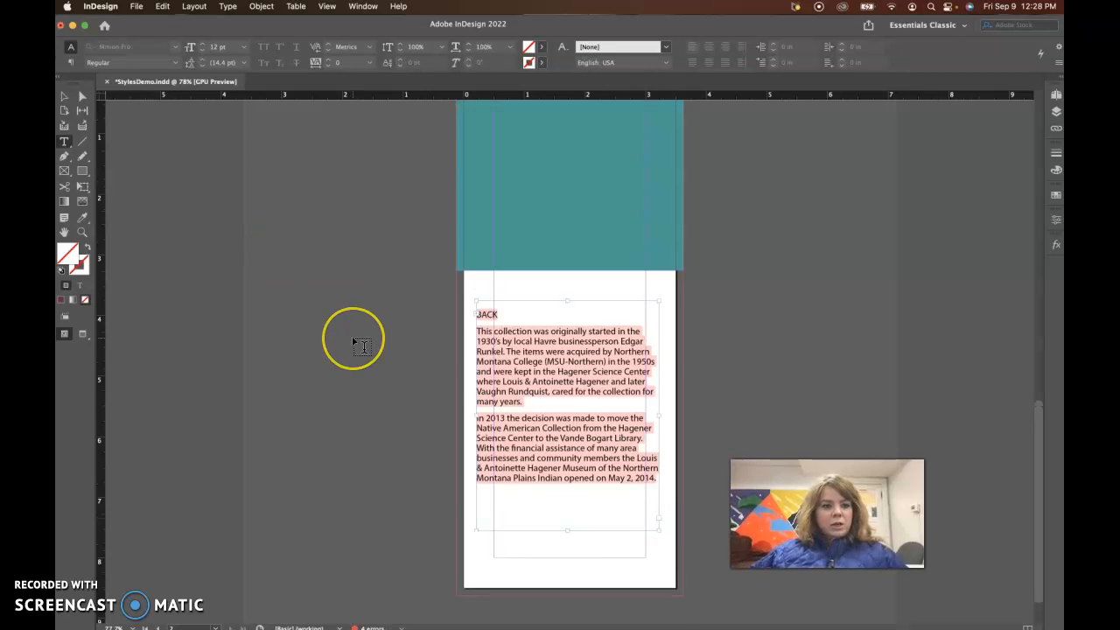
scroll(353, 342, up, 5)
scroll(352, 342, up, 2)
click(64, 96)
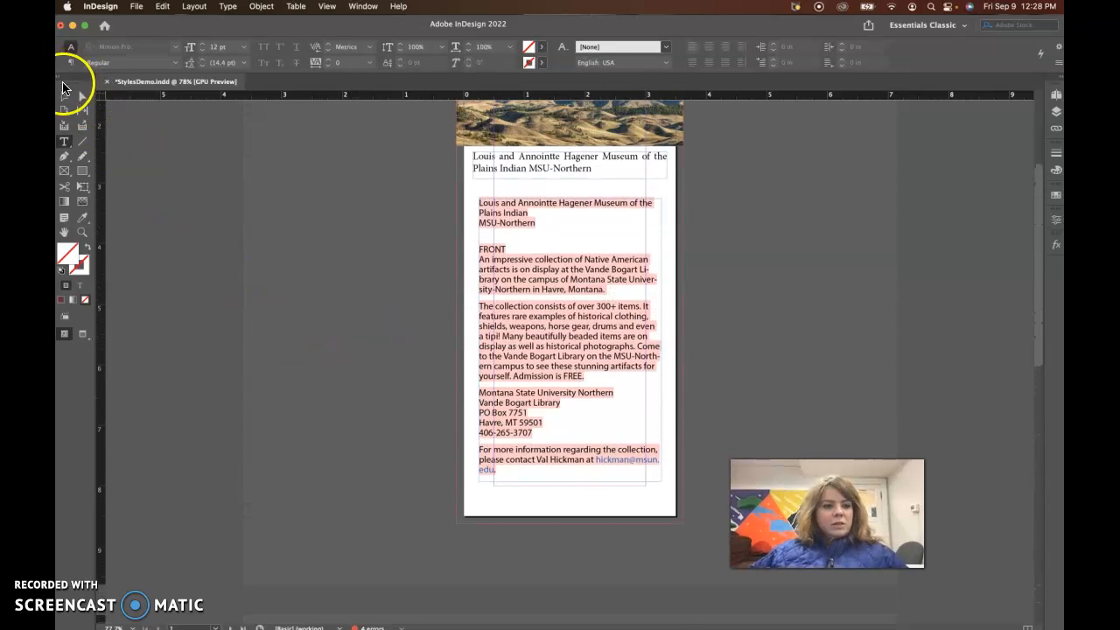
click(259, 199)
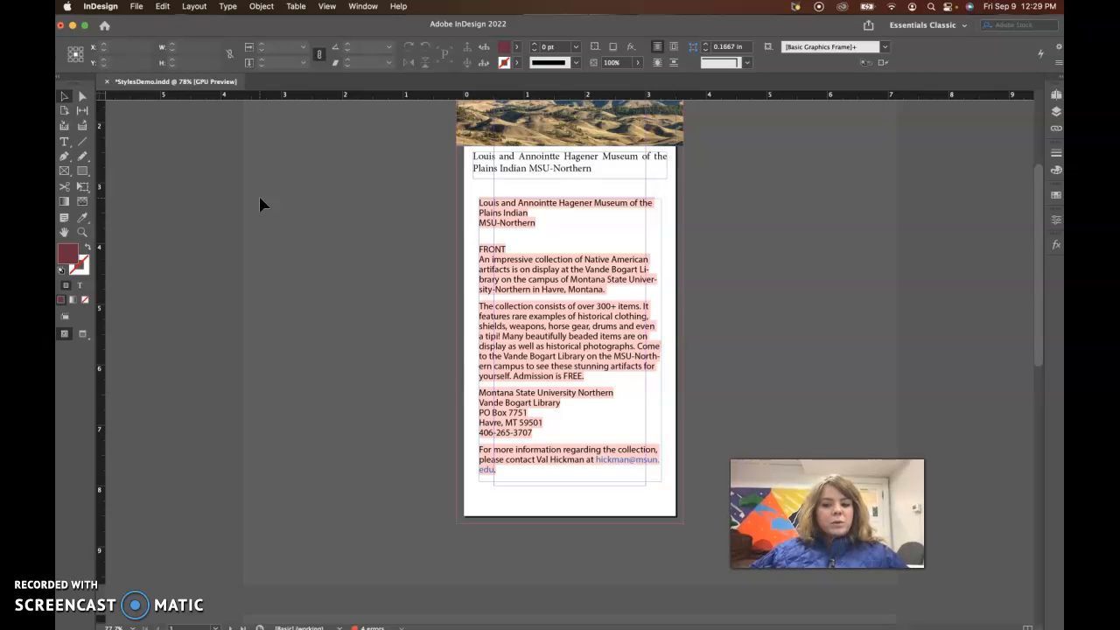
Delete the repeated museum name, the extra blank line and the FRONT label from the start of the body text.
click(325, 234)
double_click(517, 221)
drag(534, 224, 467, 198)
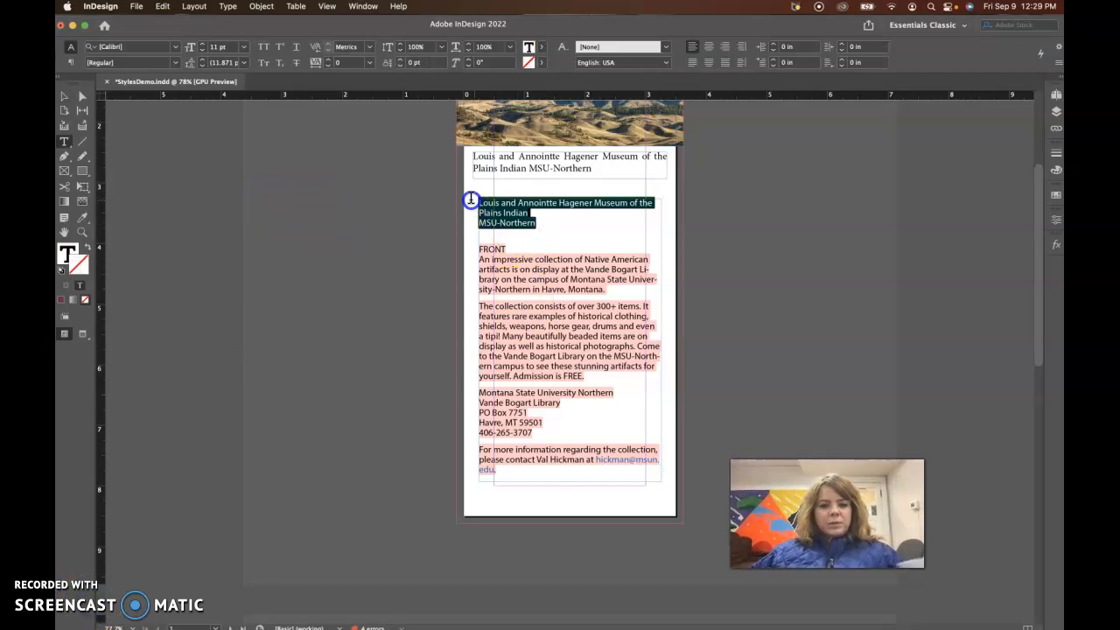
key(BackSpace)
click(480, 229)
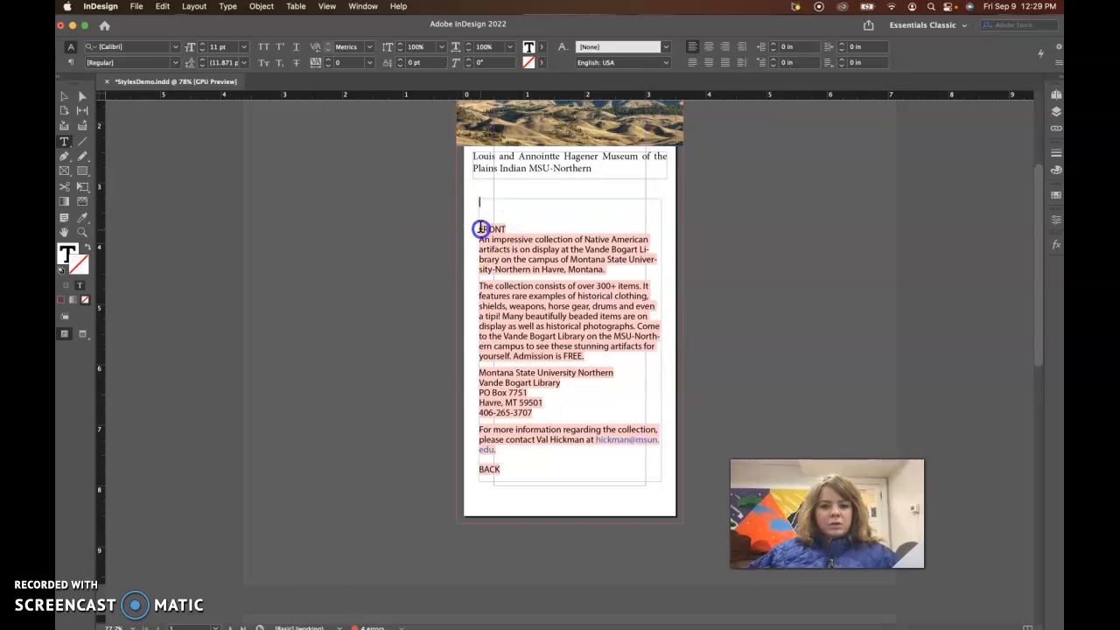
key(BackSpace)
double_click(491, 202)
key(BackSpace)
Delete the BACK label at the end of the page 1 text and add blank lines in its place.
drag(500, 445, 462, 445)
key(BackSpace)
key(Return)
key(Return)
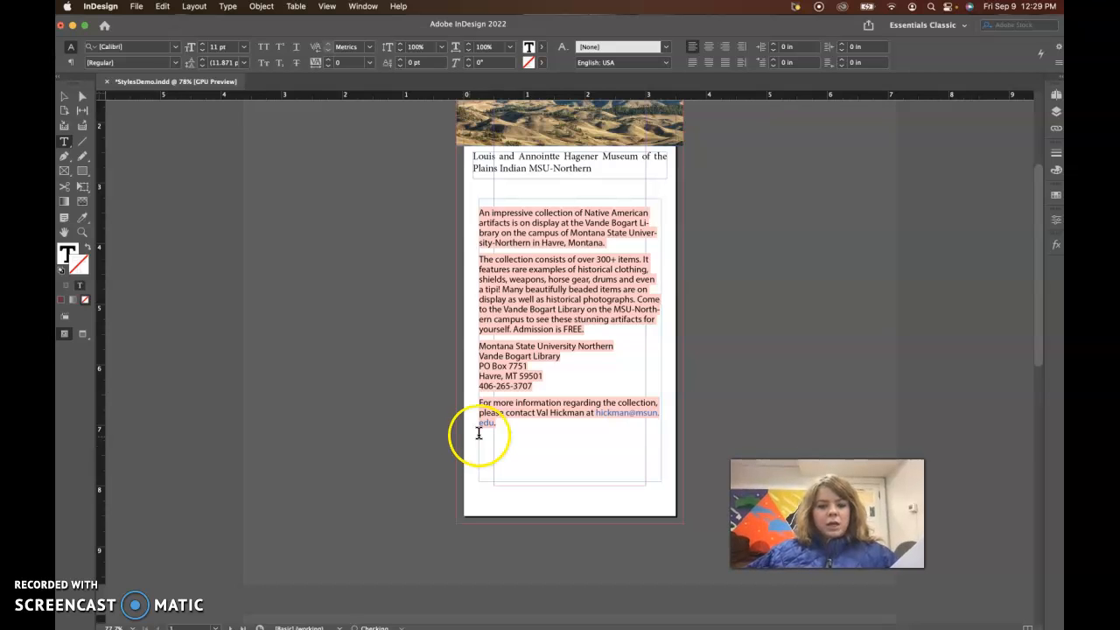
Select all the body text and open its character and paragraph properties.
key(super+a)
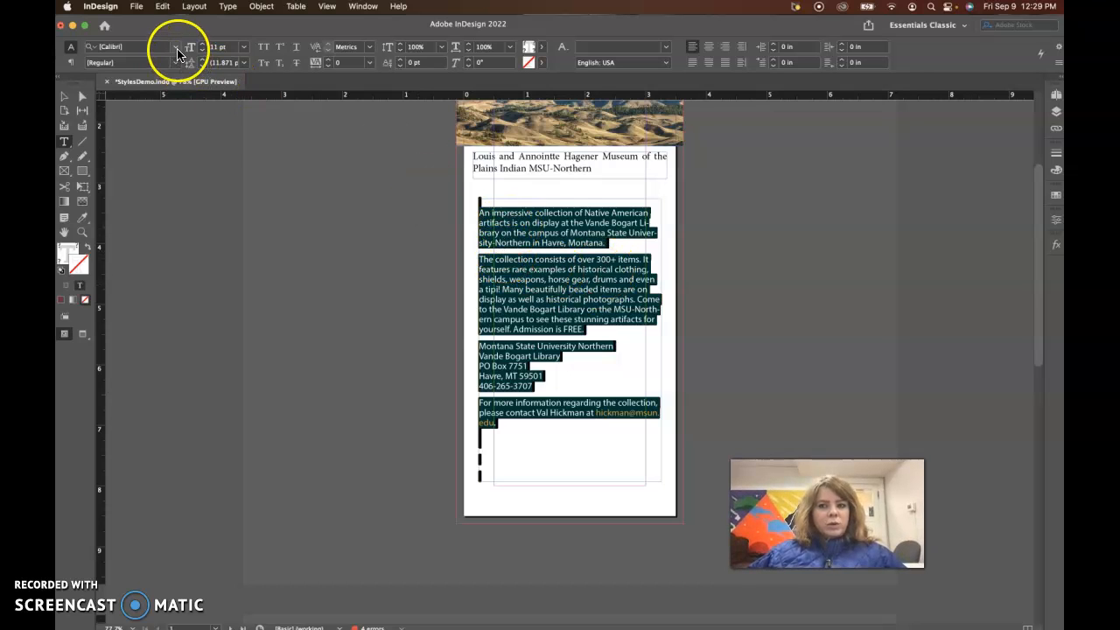
click(1056, 218)
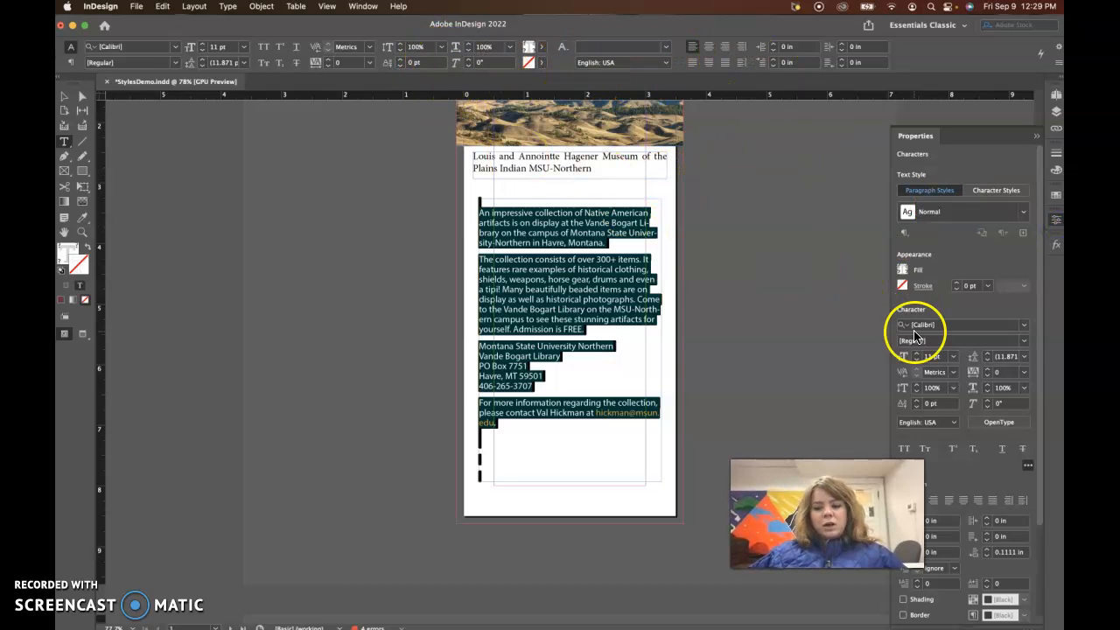
scroll(934, 471, down, 2)
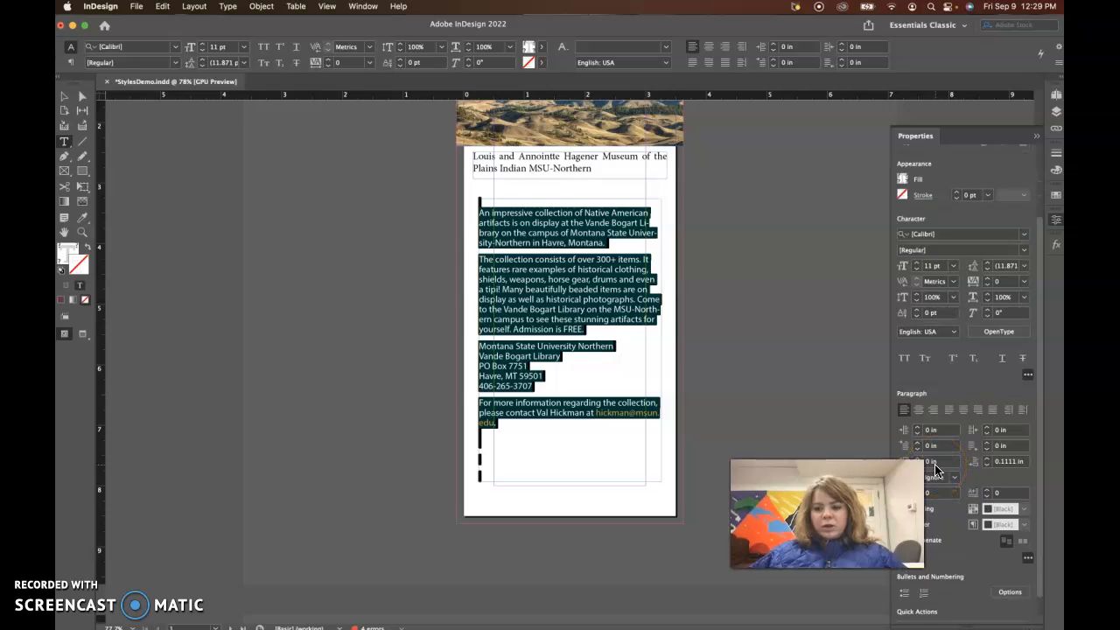
Try justifying the body text with the last line aligned left and with the last line centered.
click(949, 412)
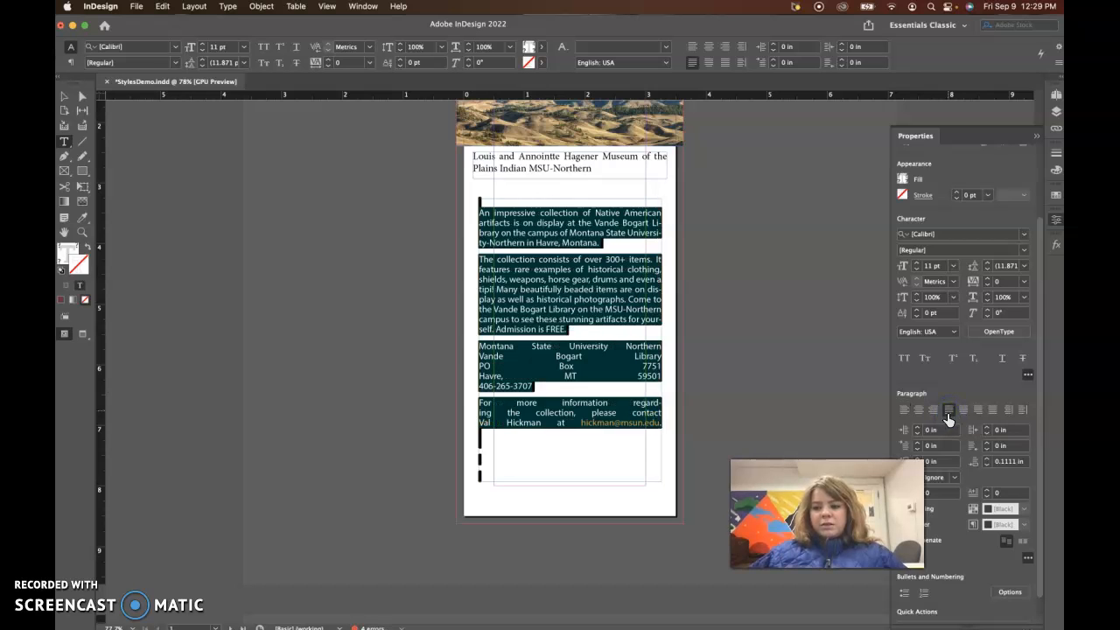
click(963, 411)
click(954, 412)
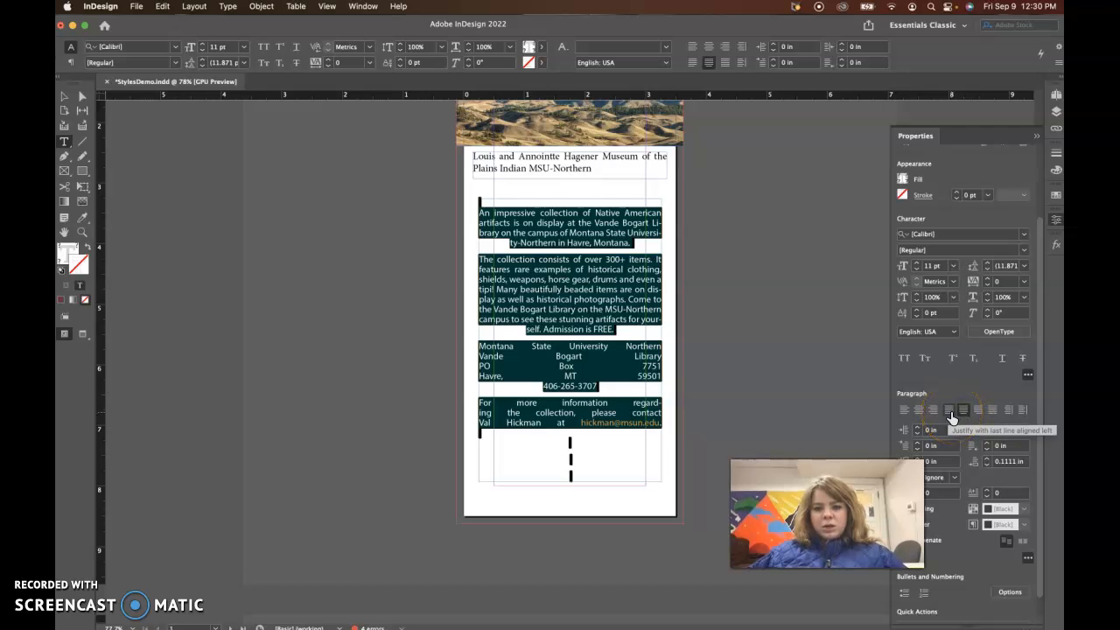
click(951, 416)
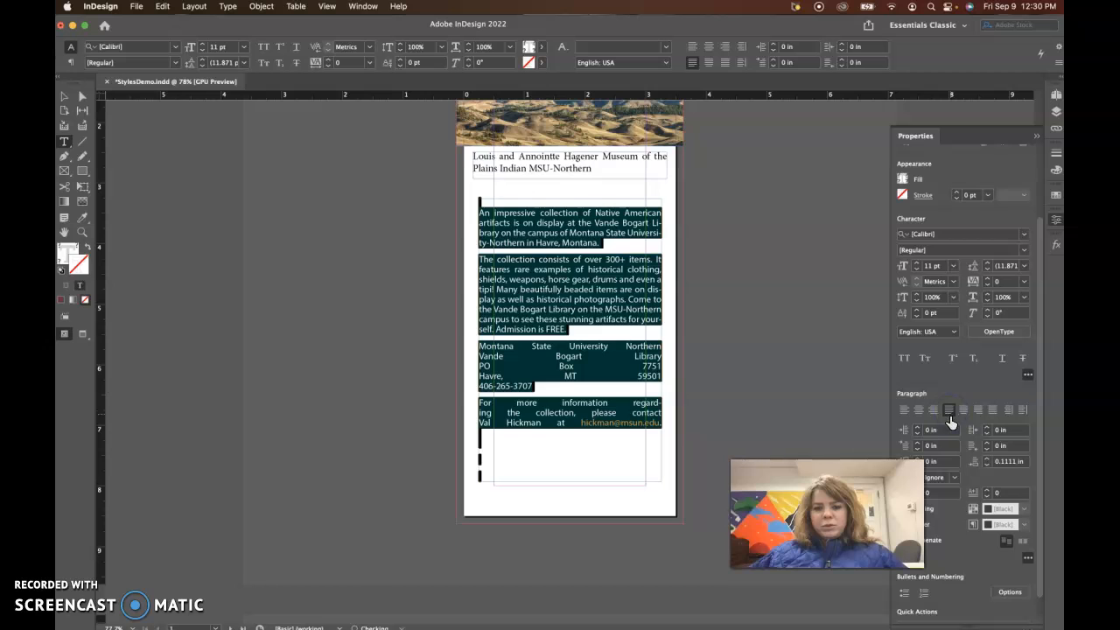
Align the body text left and turn off hyphenation.
click(903, 417)
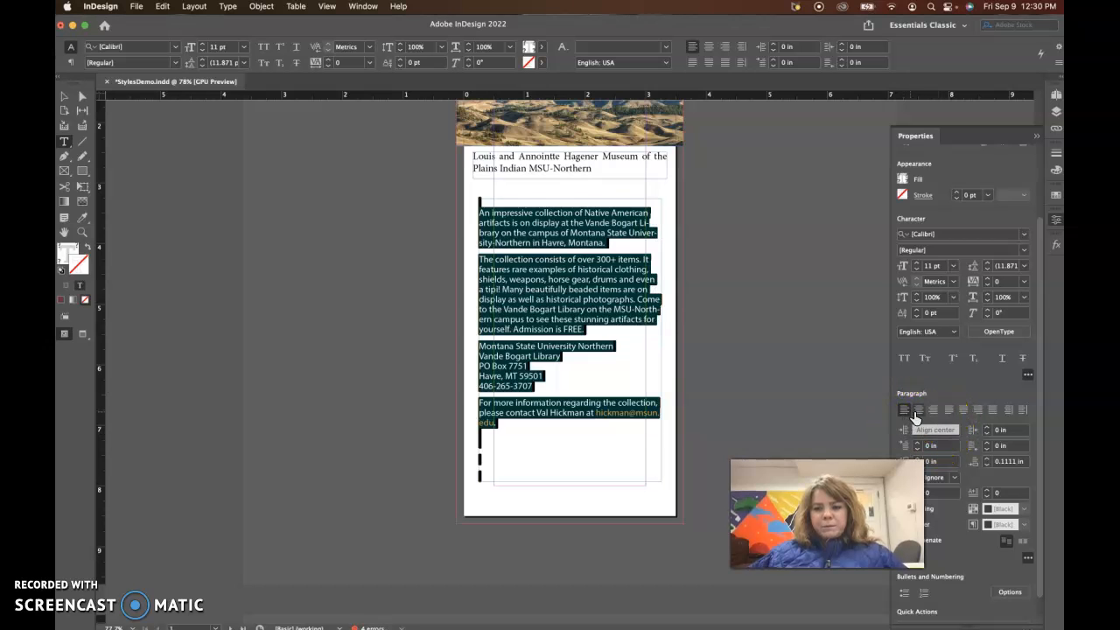
click(909, 540)
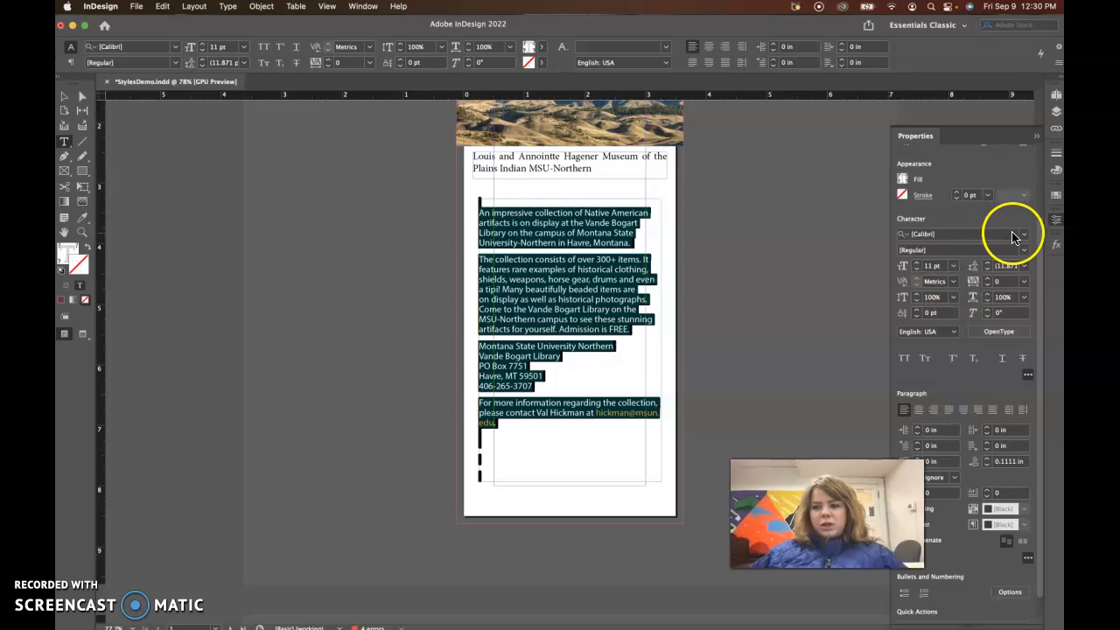
Set the body text to Malayalam MN at 10 pt and add a blank line after the contact paragraph.
click(1025, 234)
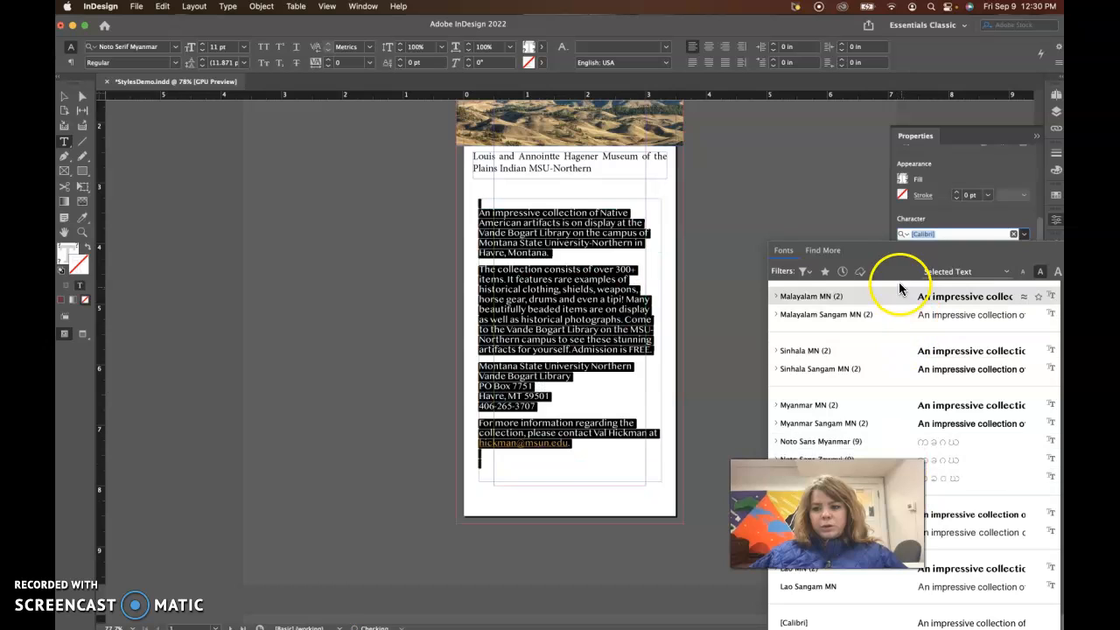
click(896, 296)
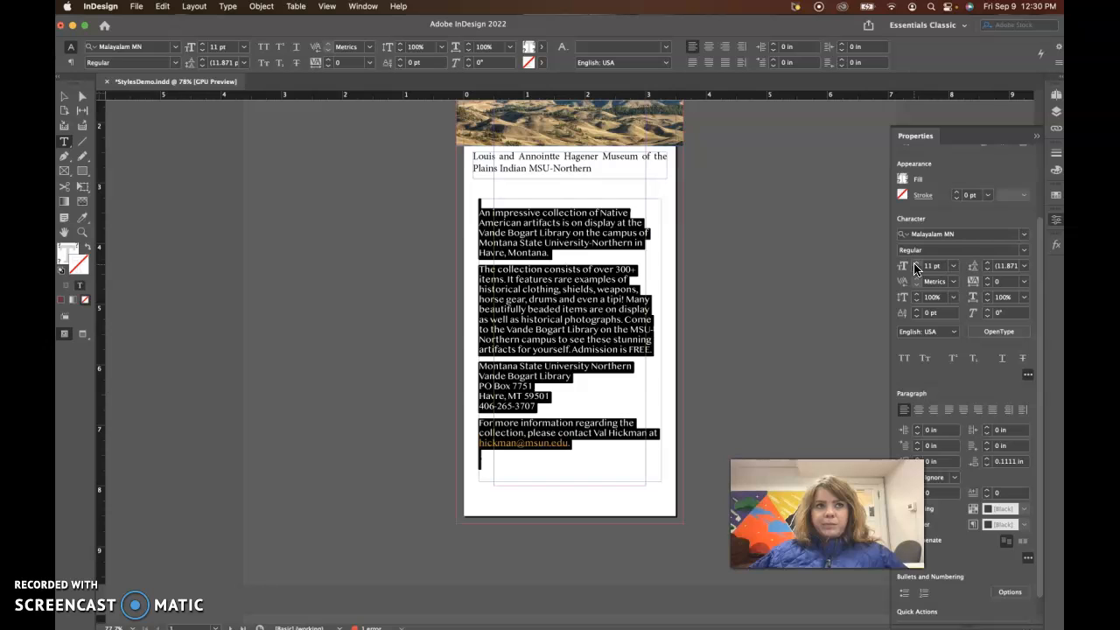
click(914, 270)
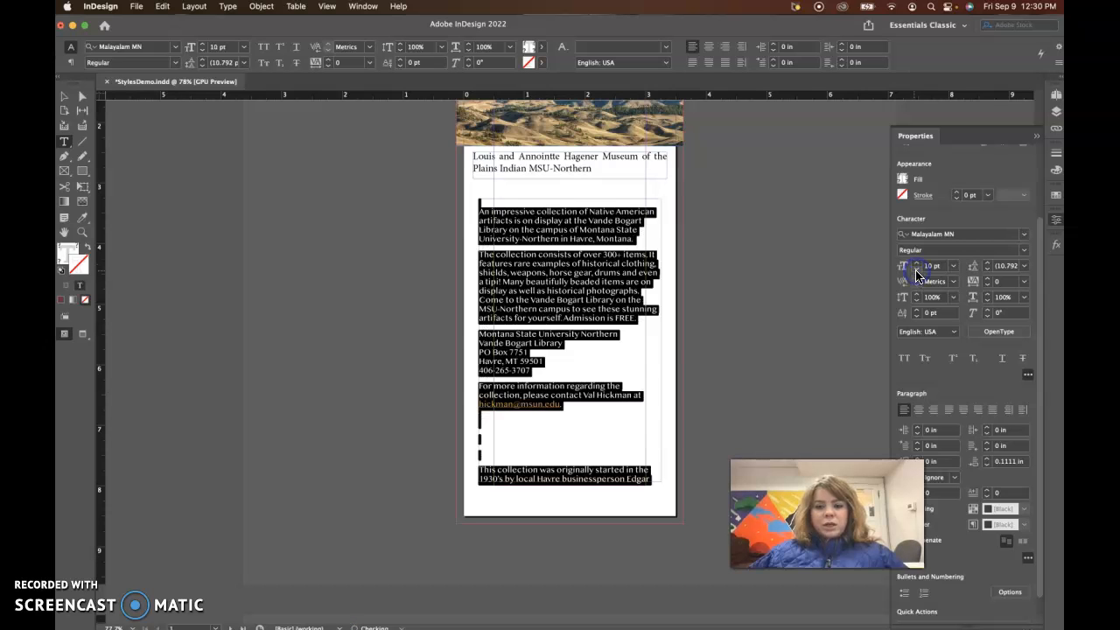
click(571, 411)
key(Return)
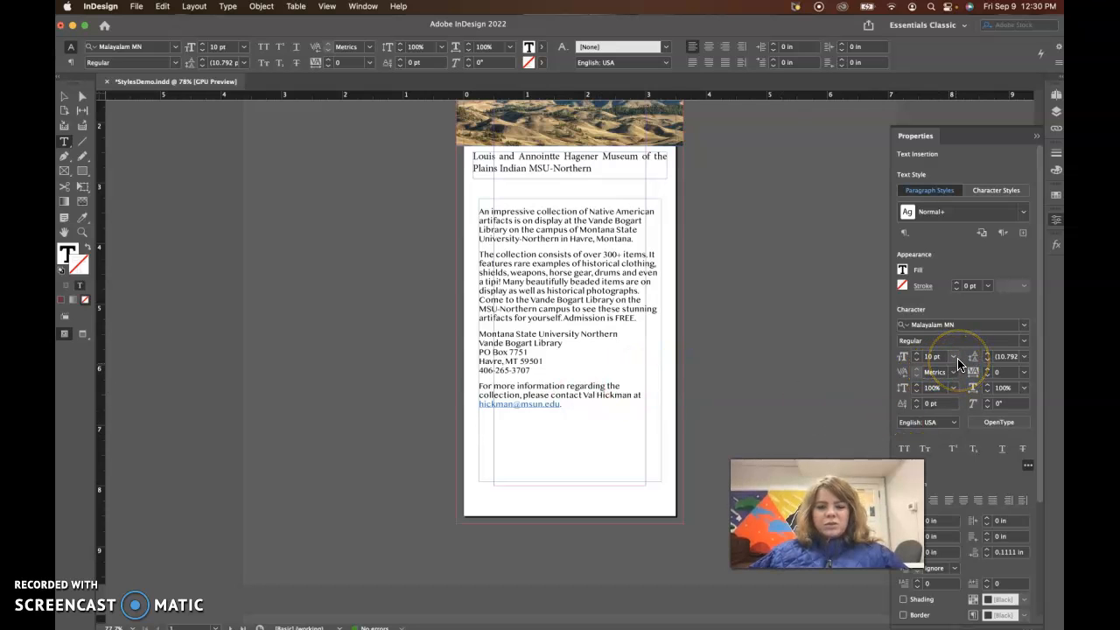
Select all the body text and set its leading to 13 pt.
click(987, 354)
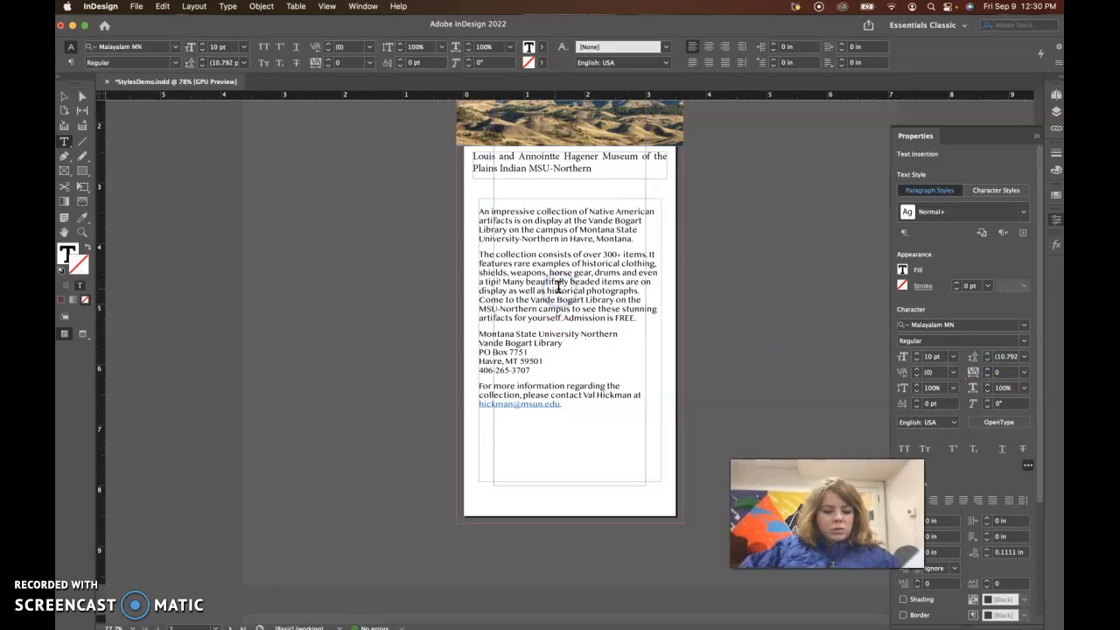
key(super+a)
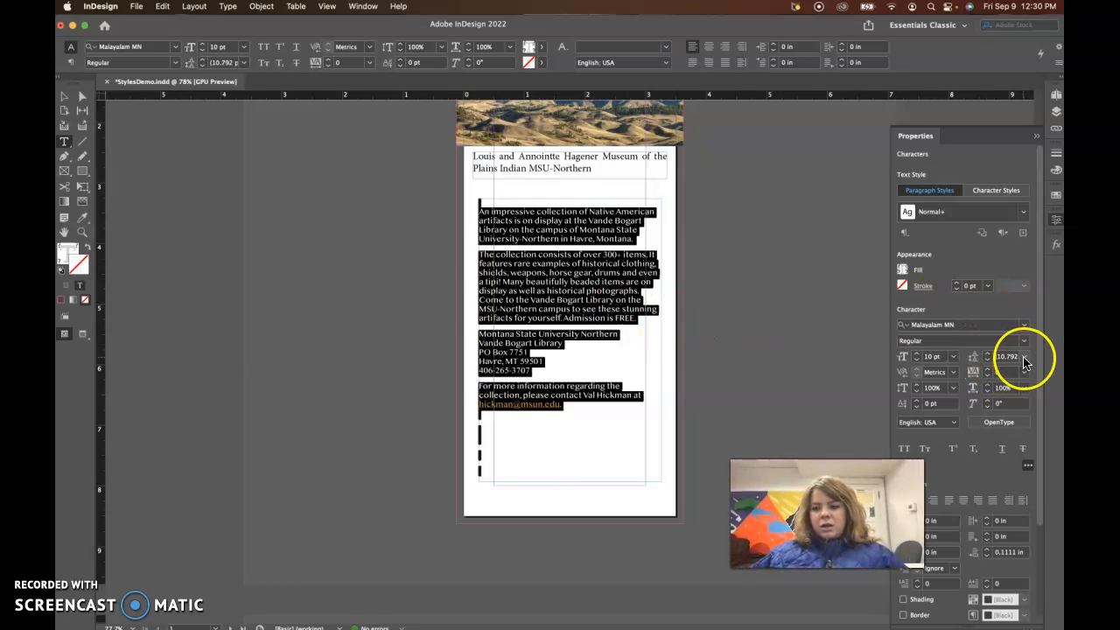
click(1024, 356)
click(1016, 448)
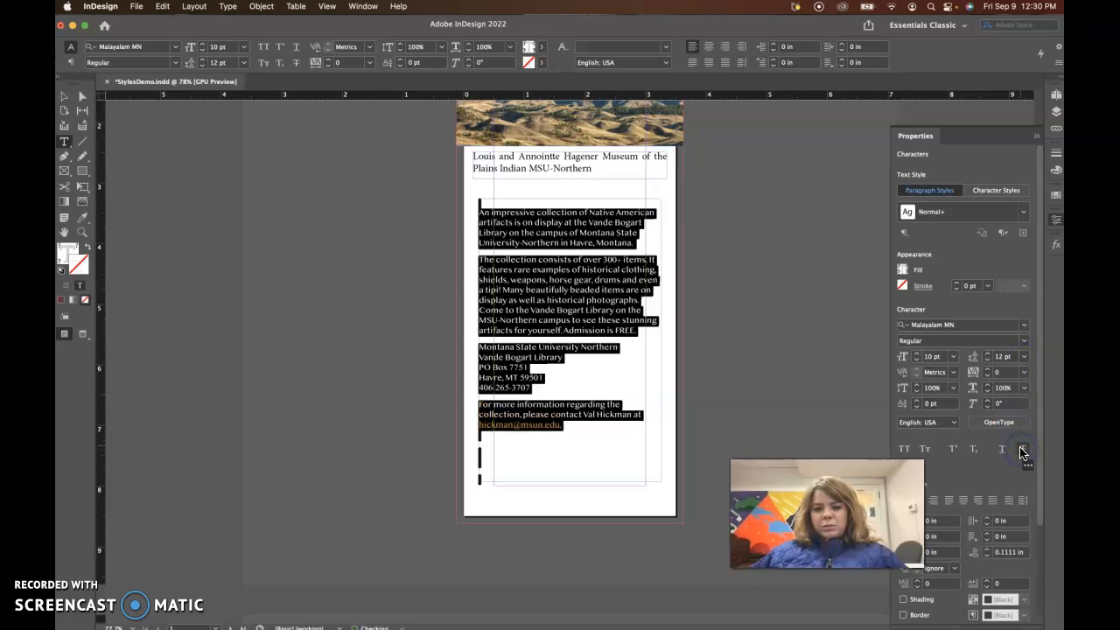
click(986, 354)
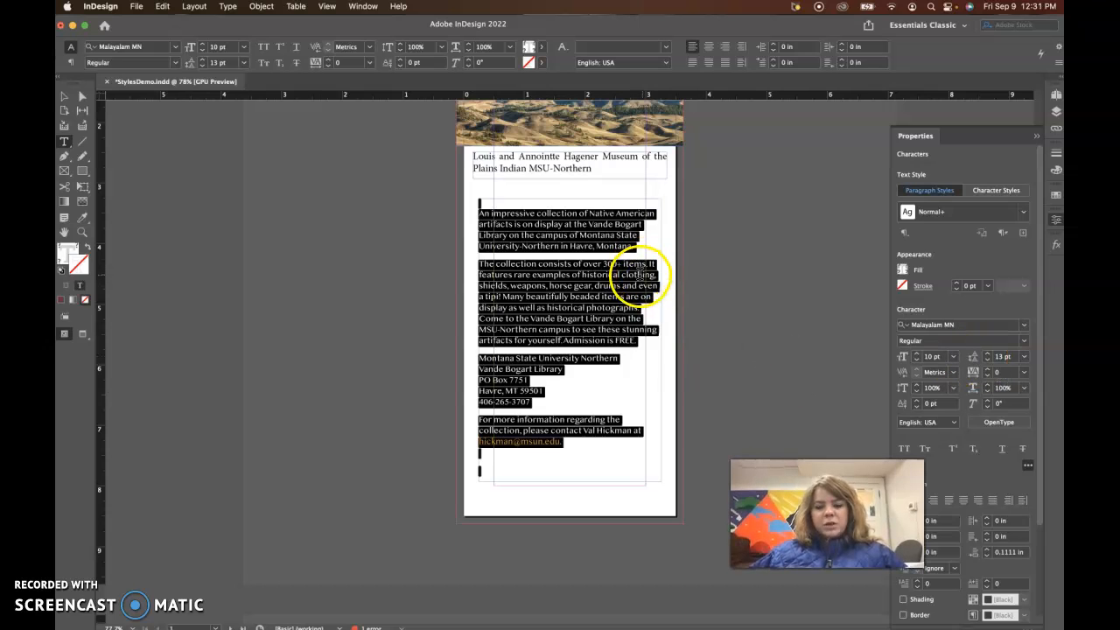
Deselect the body text and show the page in preview mode without frames and guides.
click(63, 102)
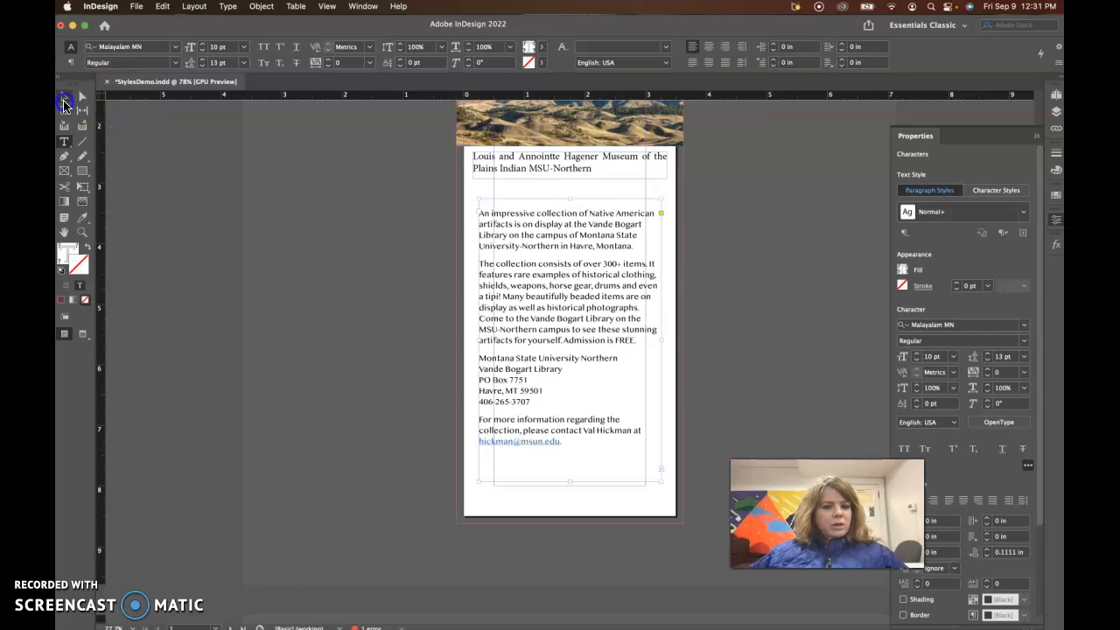
click(364, 271)
key(w)
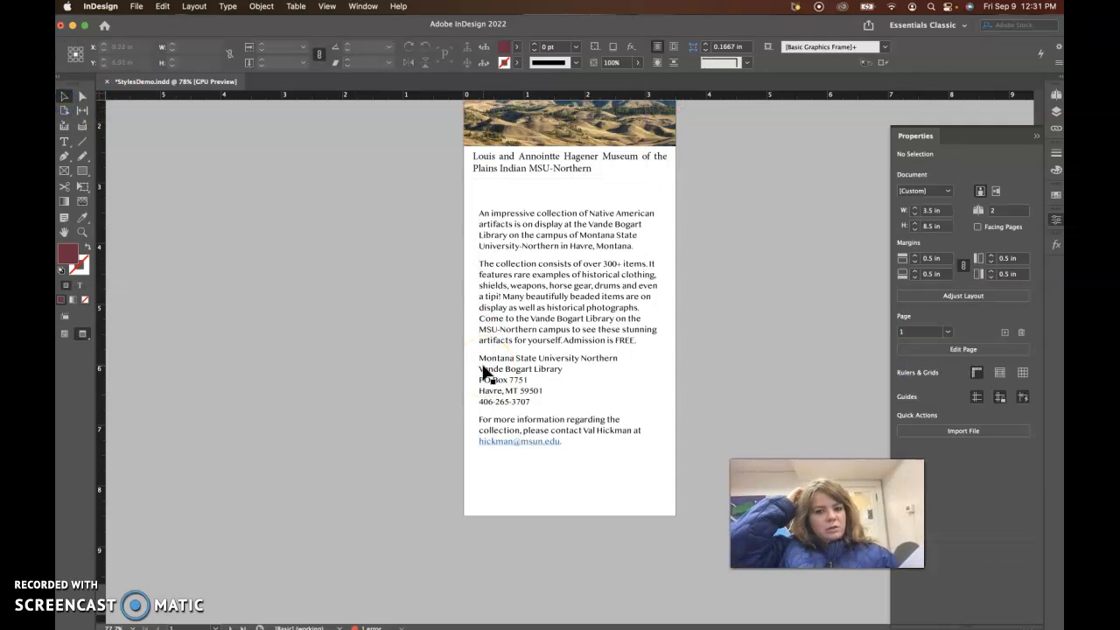
Delete the empty line above the first paragraph of the body text.
click(562, 255)
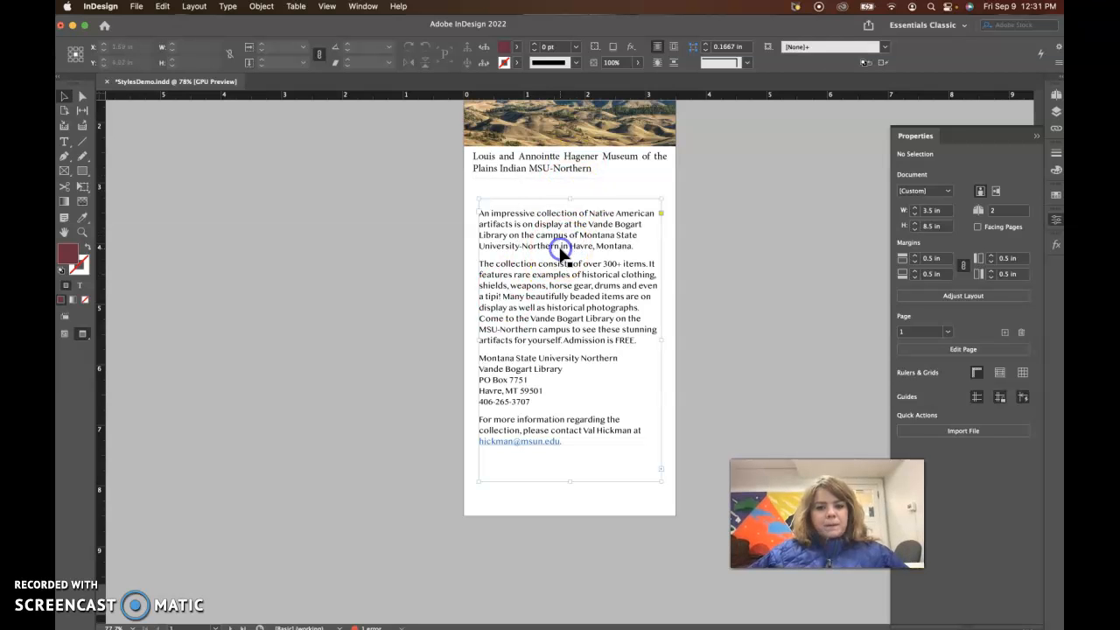
double_click(517, 233)
click(480, 213)
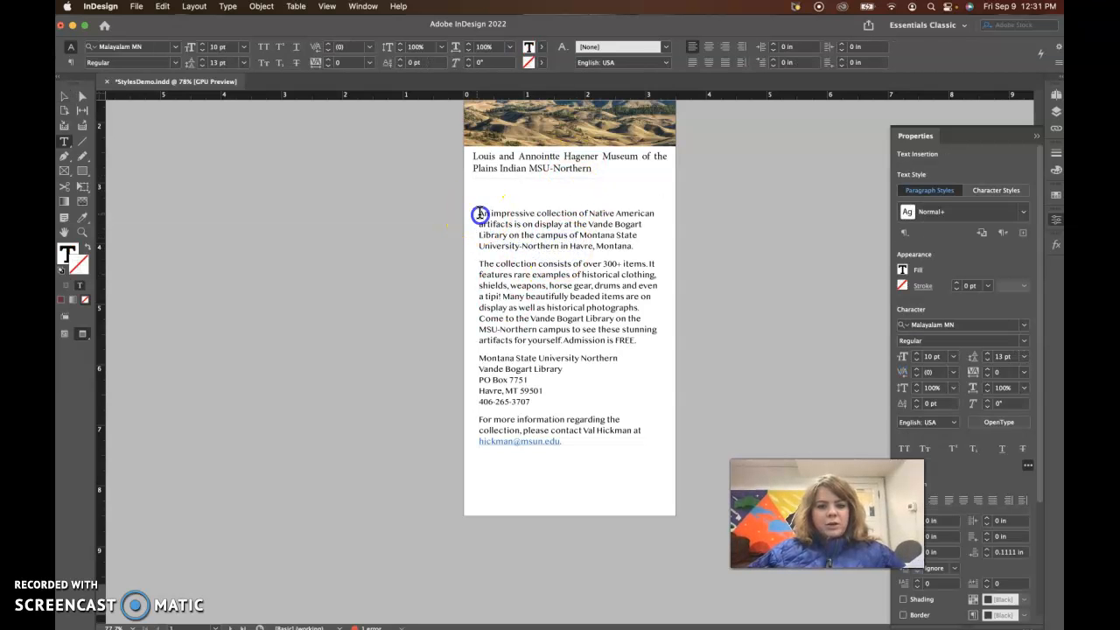
key(BackSpace)
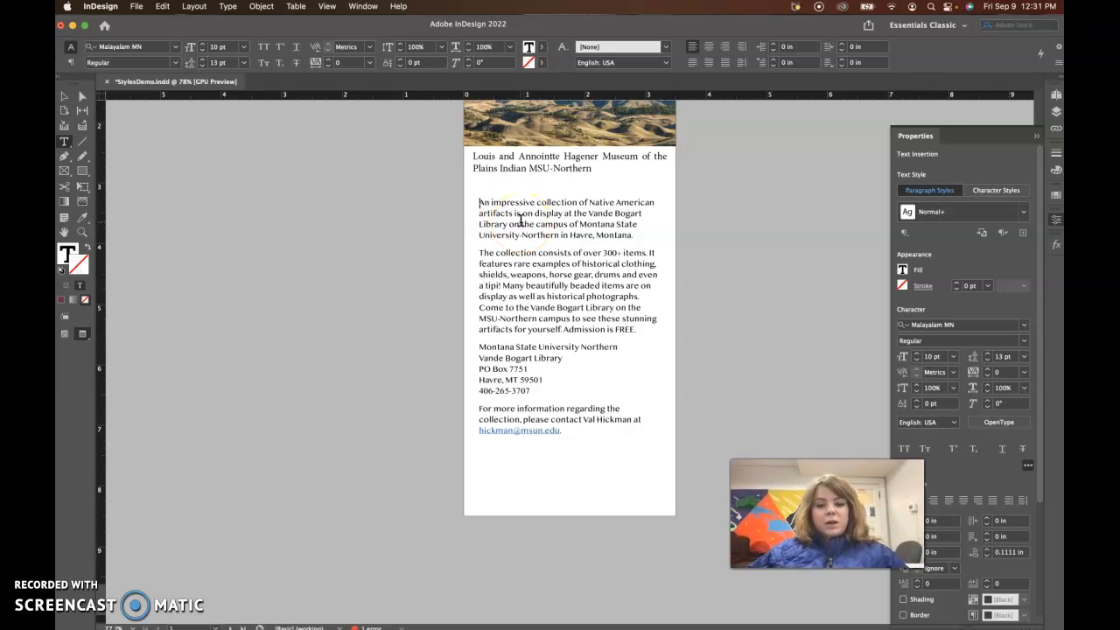
Select all the body text and bring up the document's paragraph styles.
triple_click(539, 163)
click(530, 201)
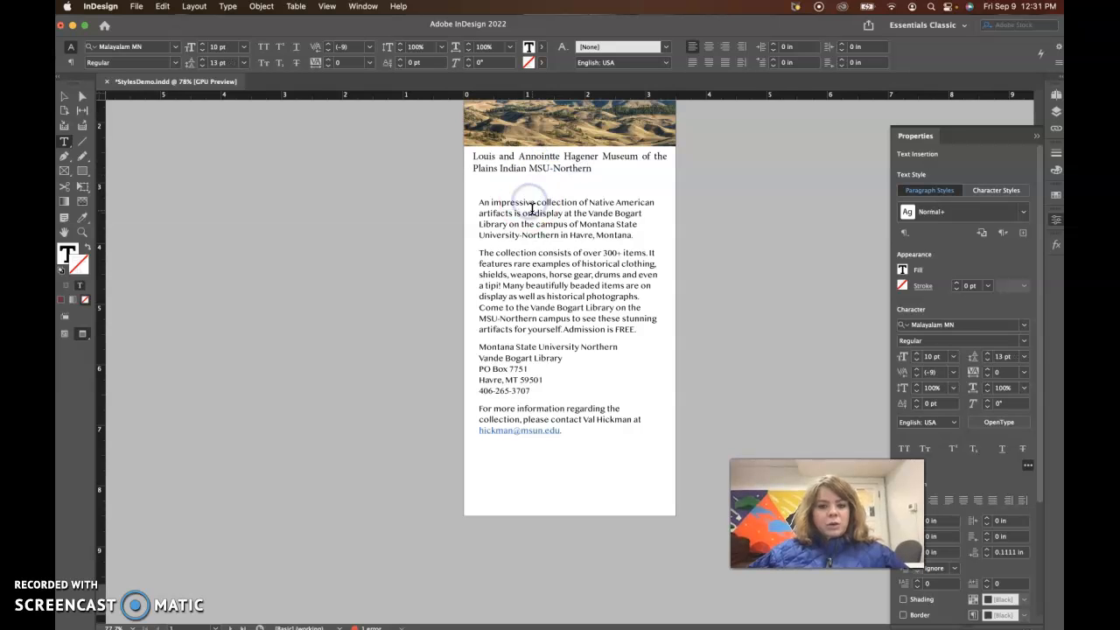
triple_click(525, 204)
key(super+a)
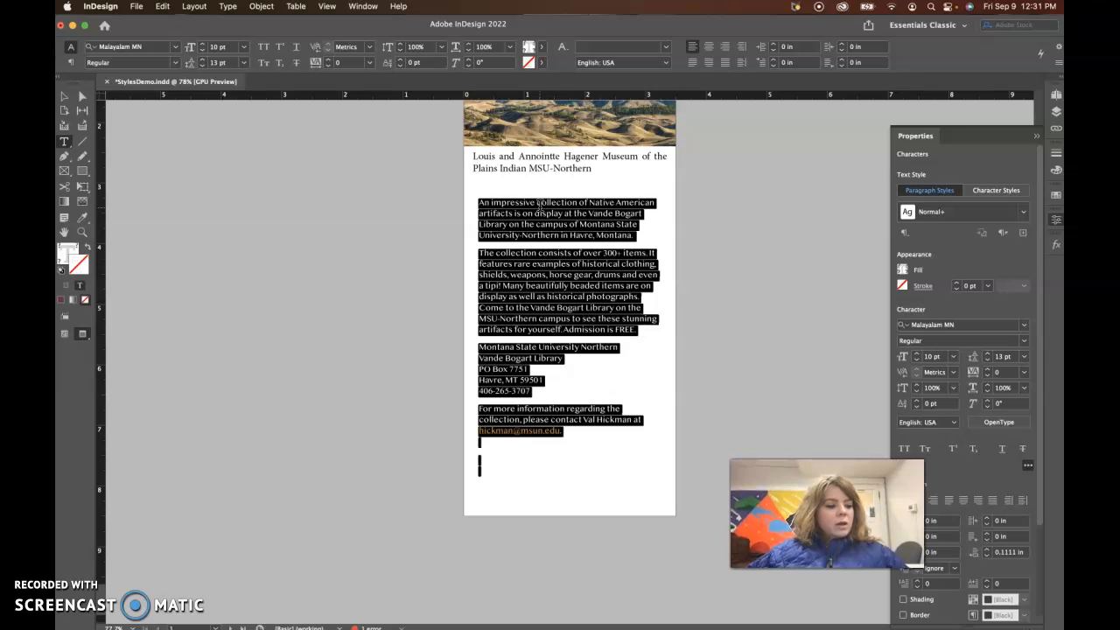
click(226, 7)
click(250, 143)
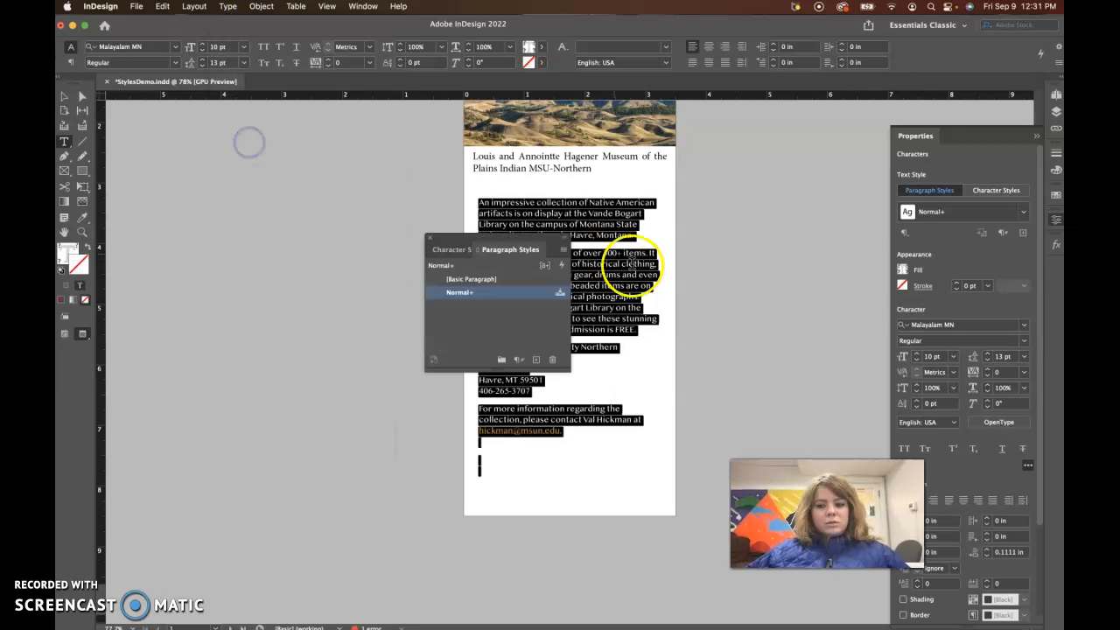
scroll(1012, 556, down, 3)
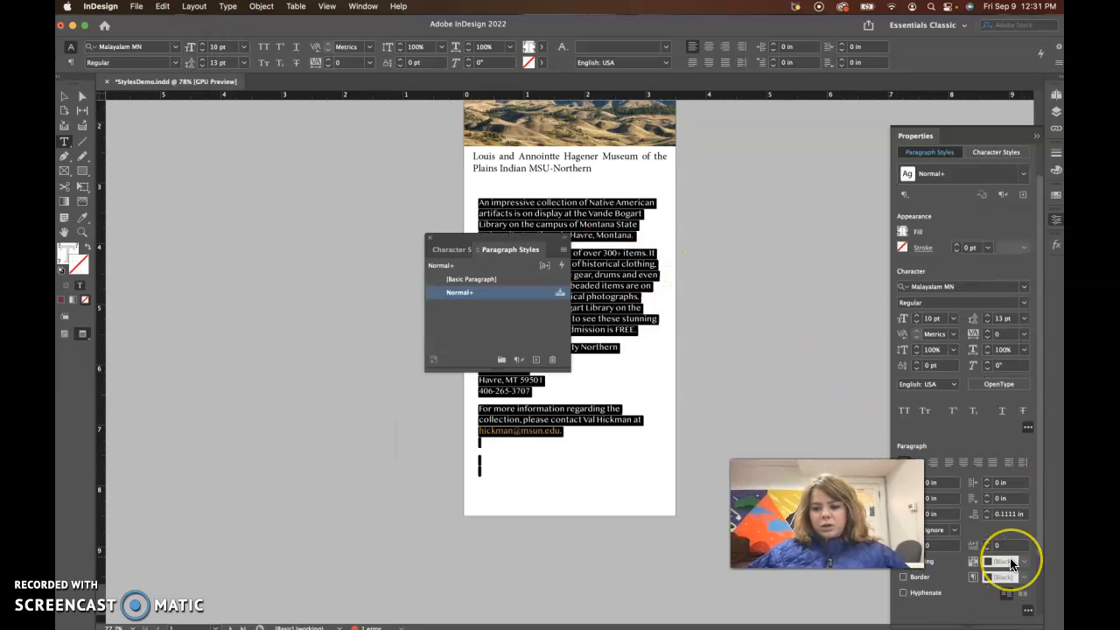
click(1028, 536)
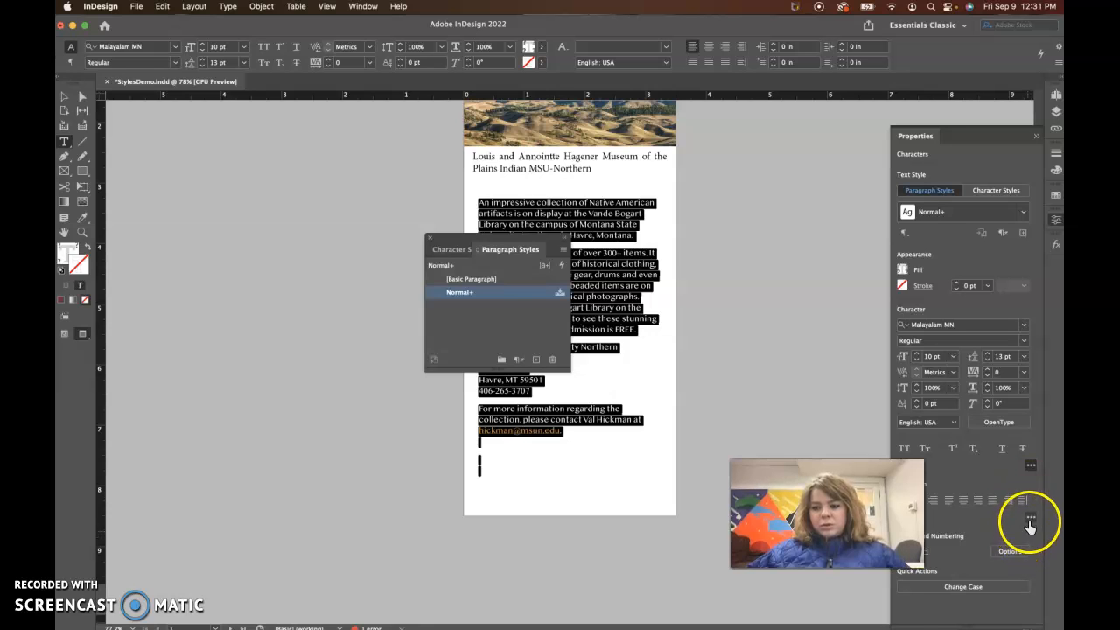
click(1030, 521)
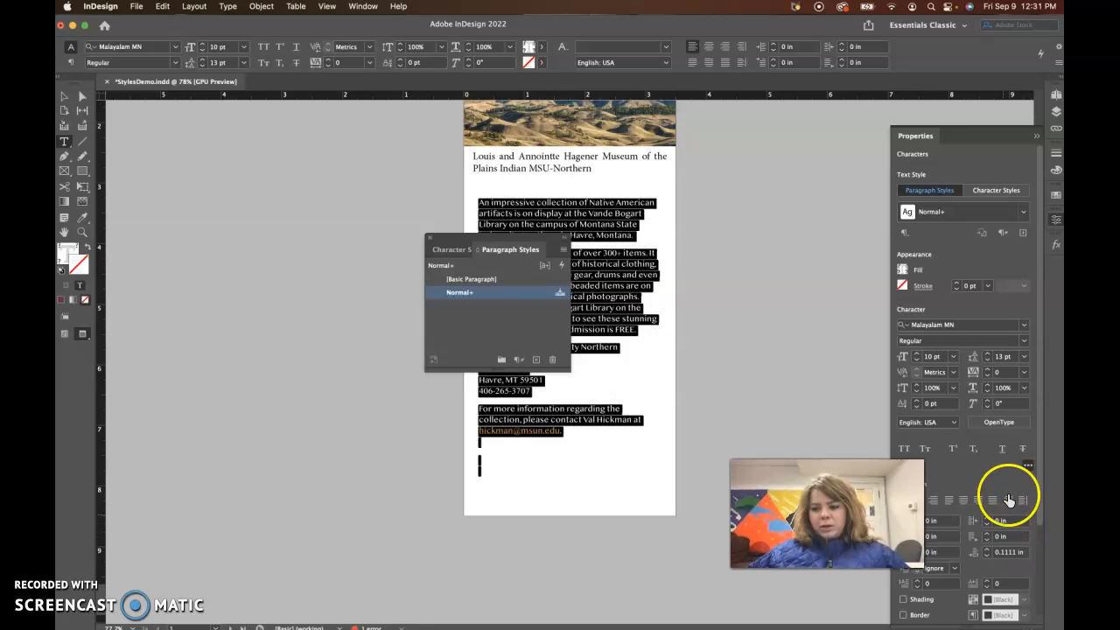
scroll(953, 532, down, 1)
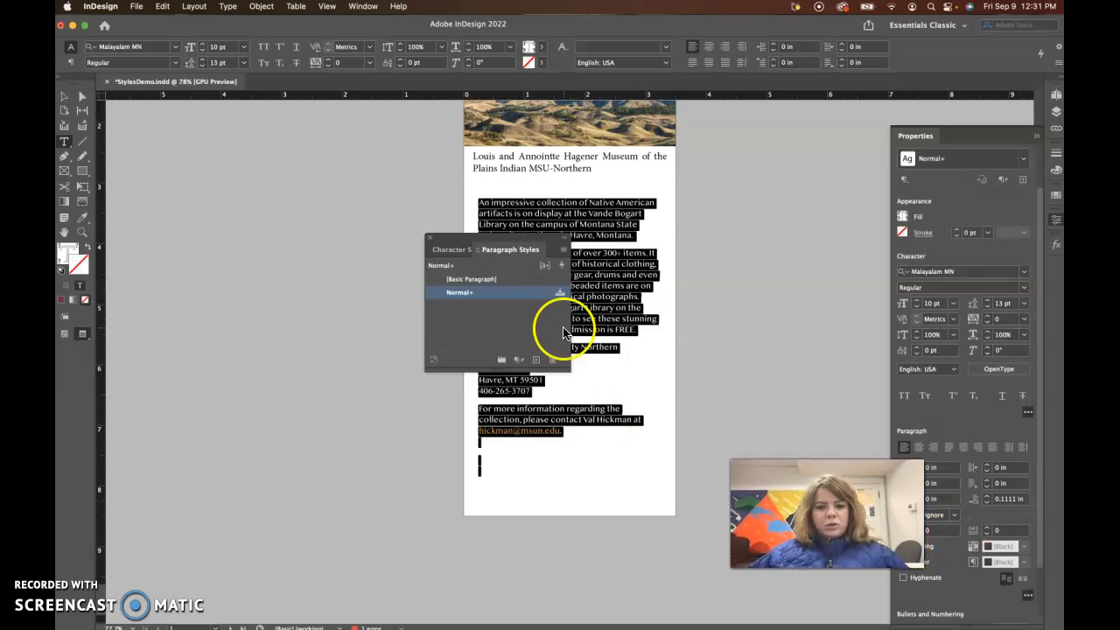
Create a paragraph style named Body Copy from the selected body text and apply it to the selection.
click(564, 253)
click(603, 257)
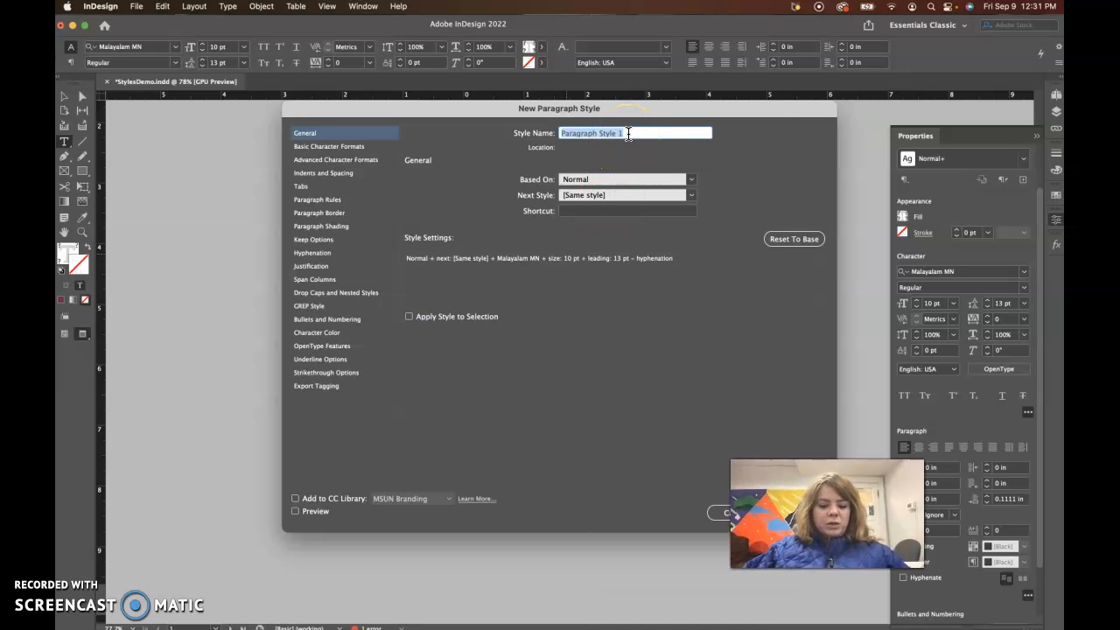
text(Body Copy)
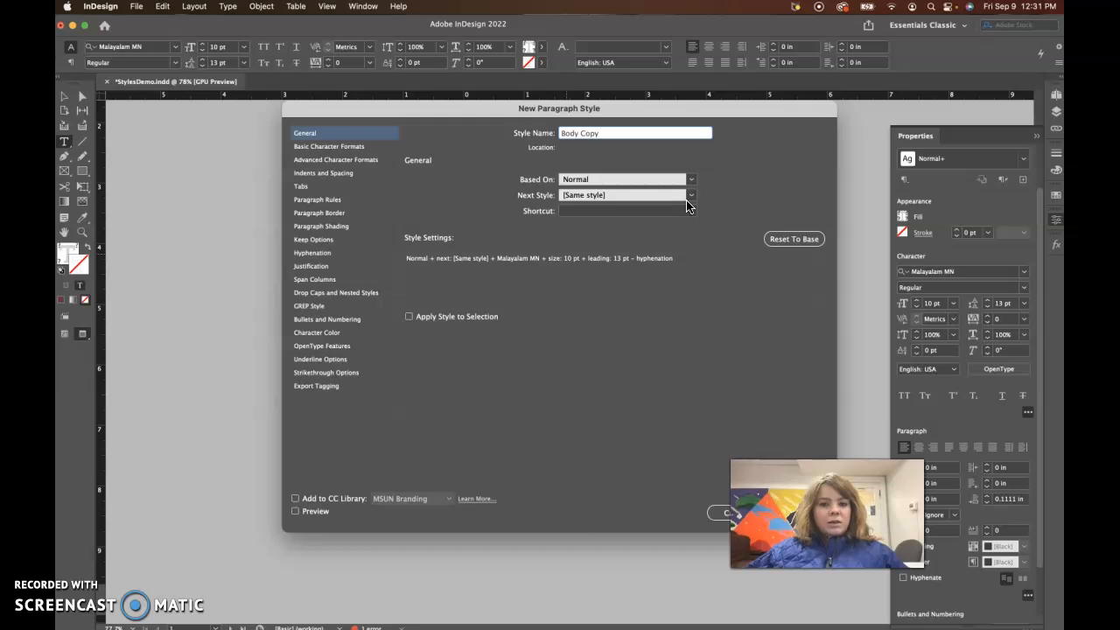
click(407, 319)
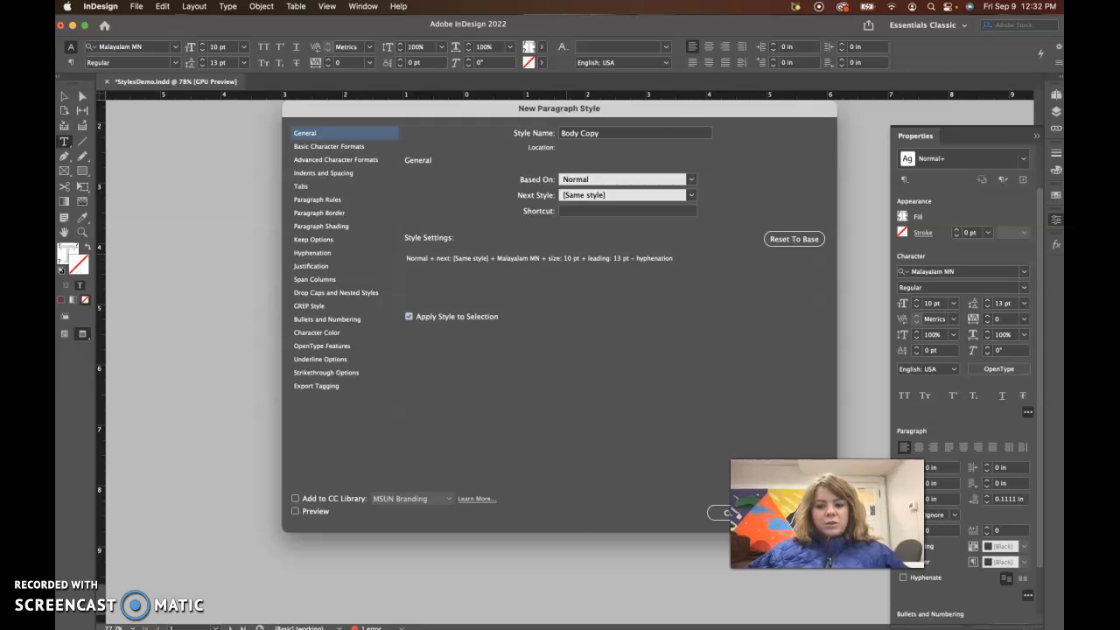
click(726, 512)
Move the floating styles panel off the page onto the pasteboard and show the paragraph styles in it.
drag(489, 249, 280, 224)
drag(465, 243, 313, 225)
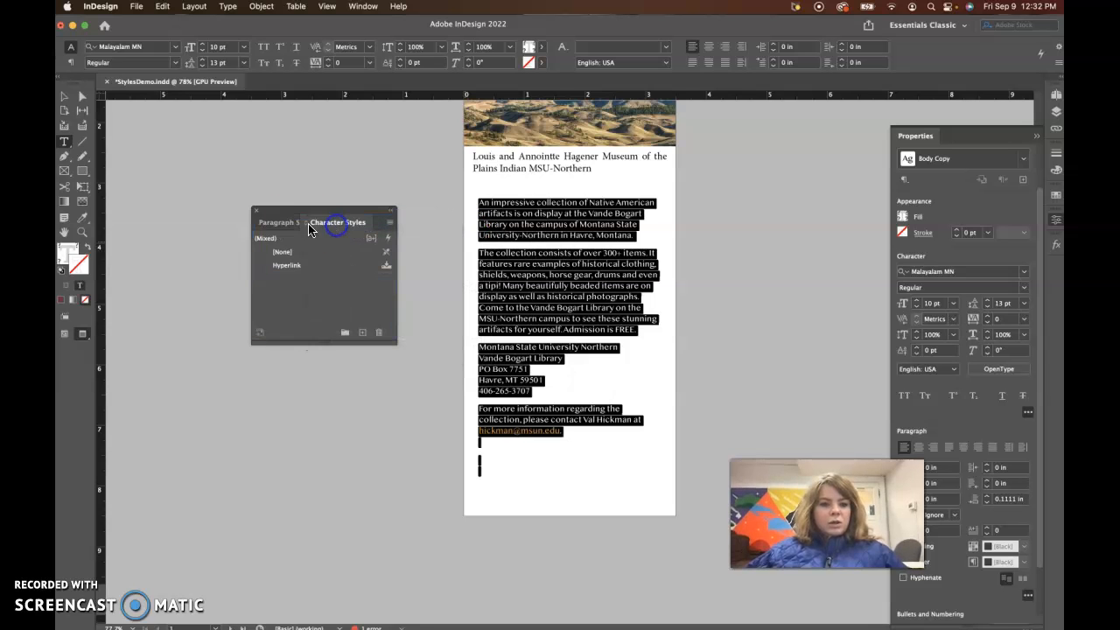
click(289, 223)
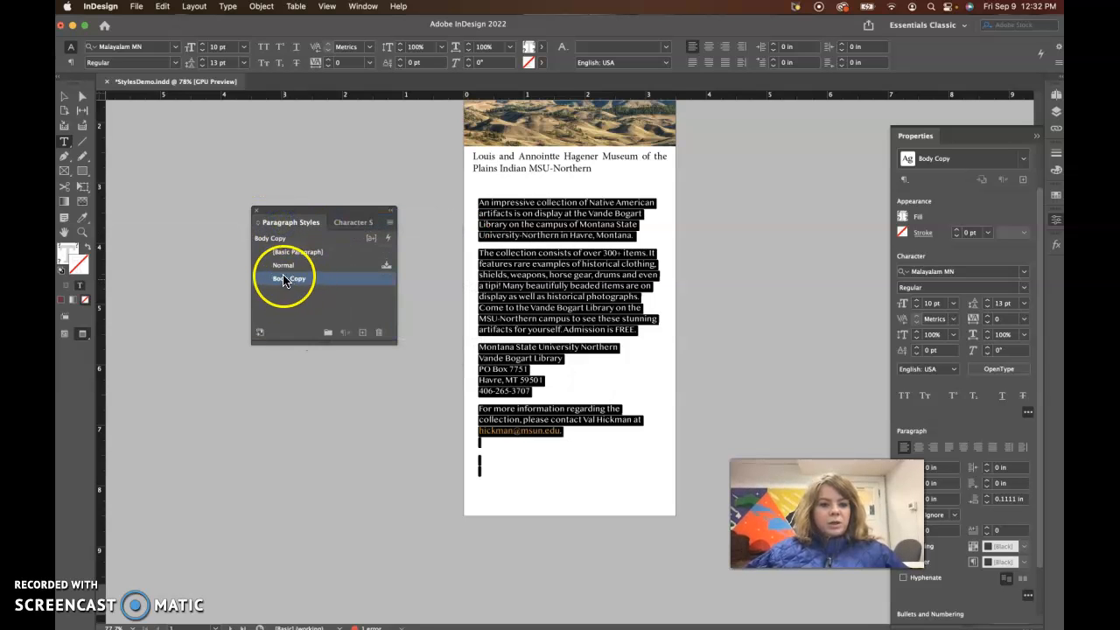
Apply the Body Copy paragraph style to the whole museum title below the photo.
triple_click(568, 169)
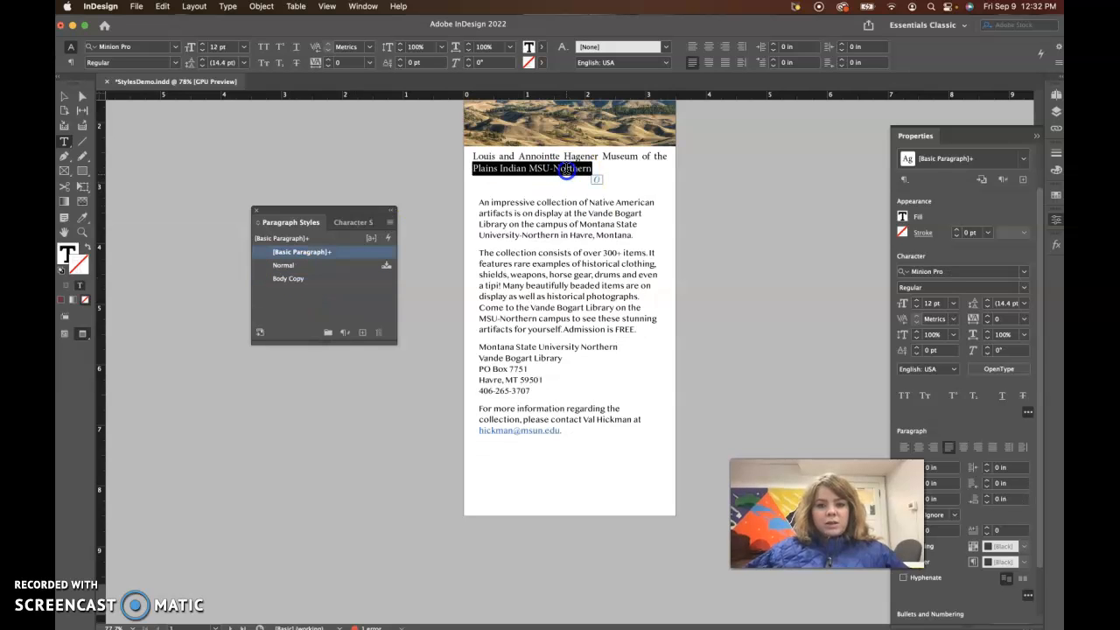
click(567, 170)
click(298, 291)
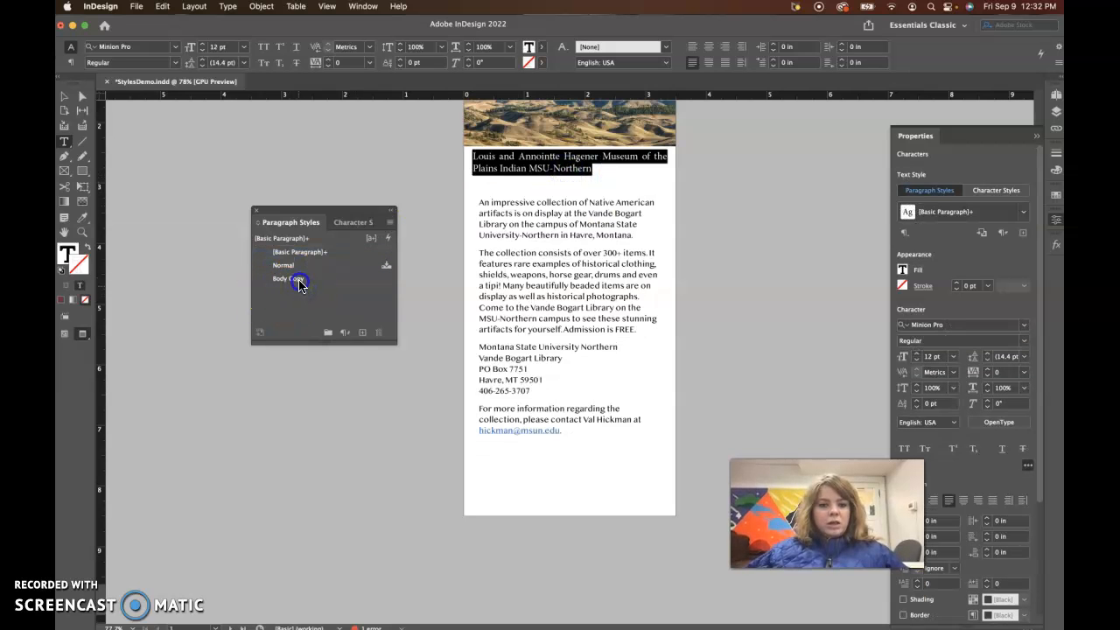
click(298, 283)
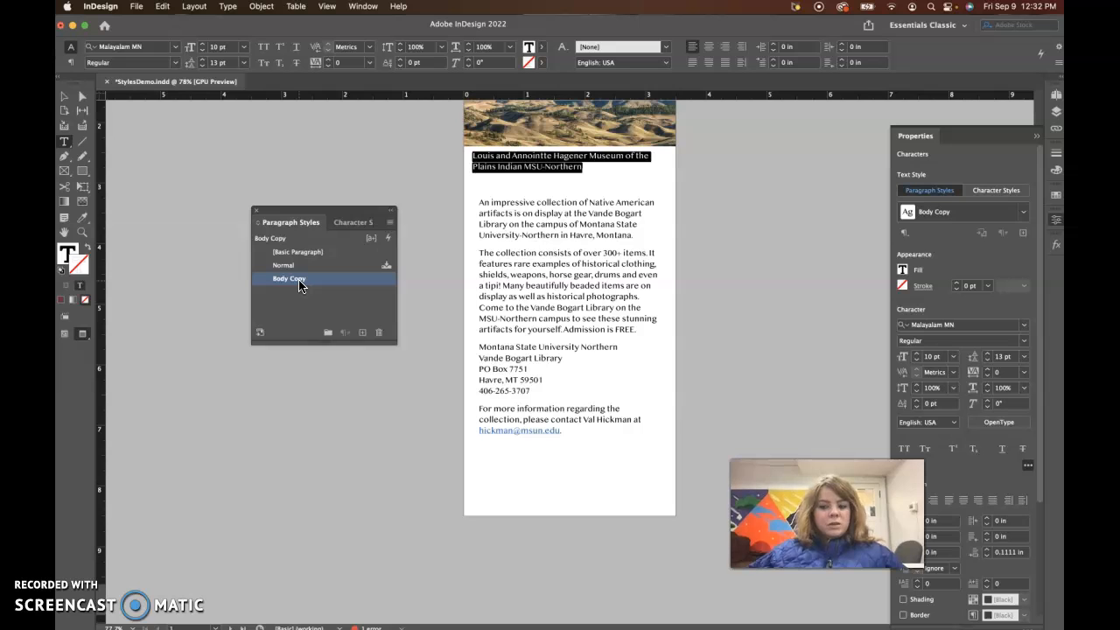
Format the museum title as bold, 14 pt, all caps.
click(525, 166)
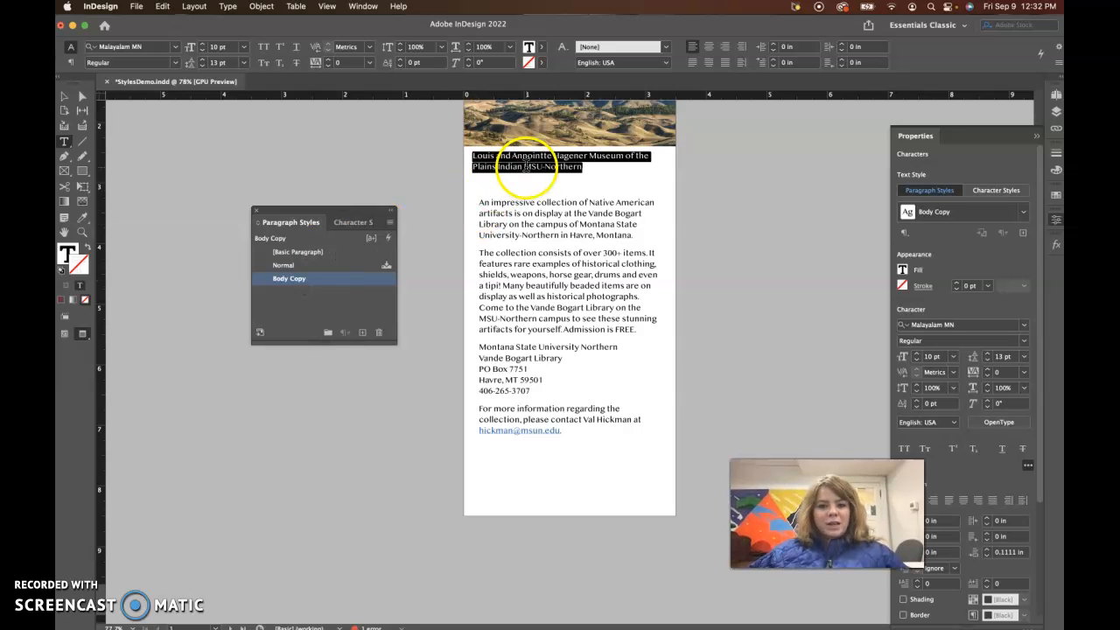
click(177, 63)
click(166, 75)
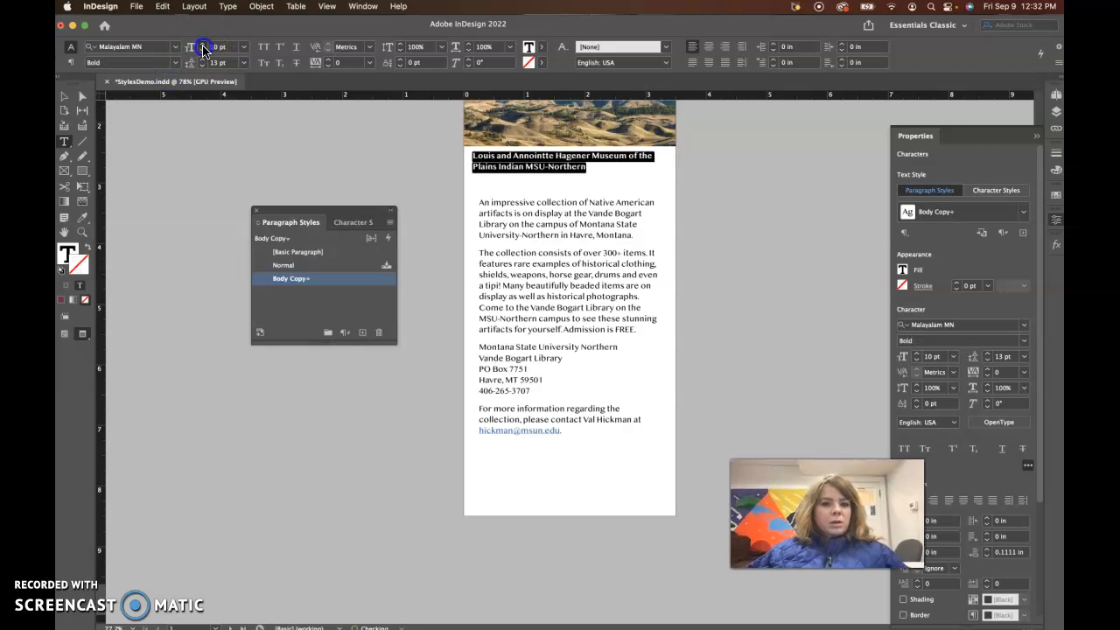
click(202, 46)
click(202, 46)
click(202, 46)
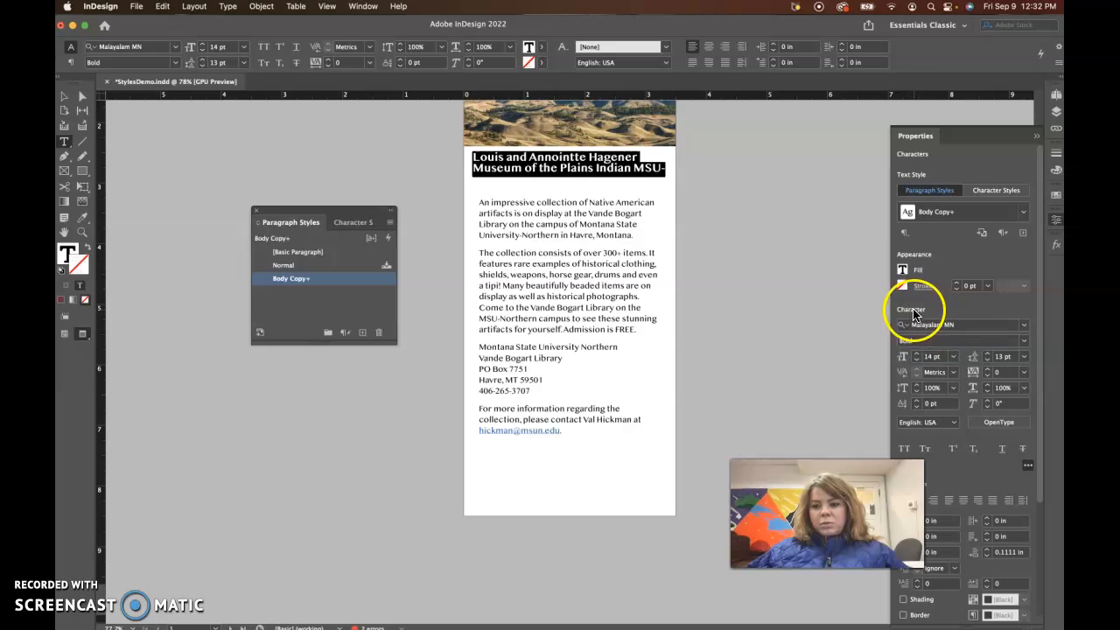
click(904, 450)
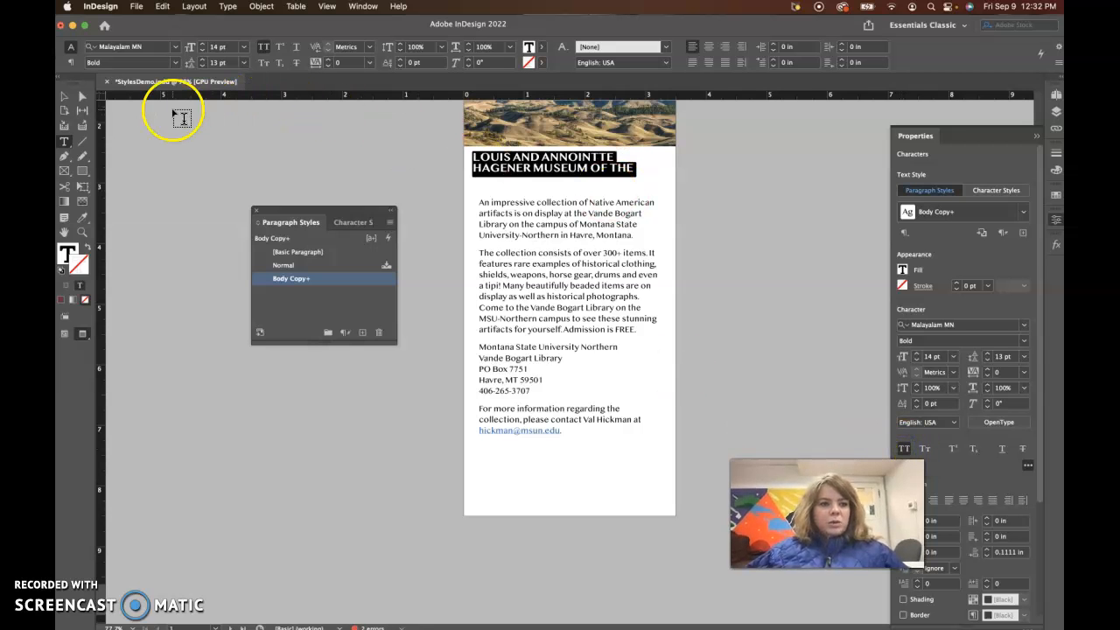
Select the whole museum title again and center its alignment.
click(65, 97)
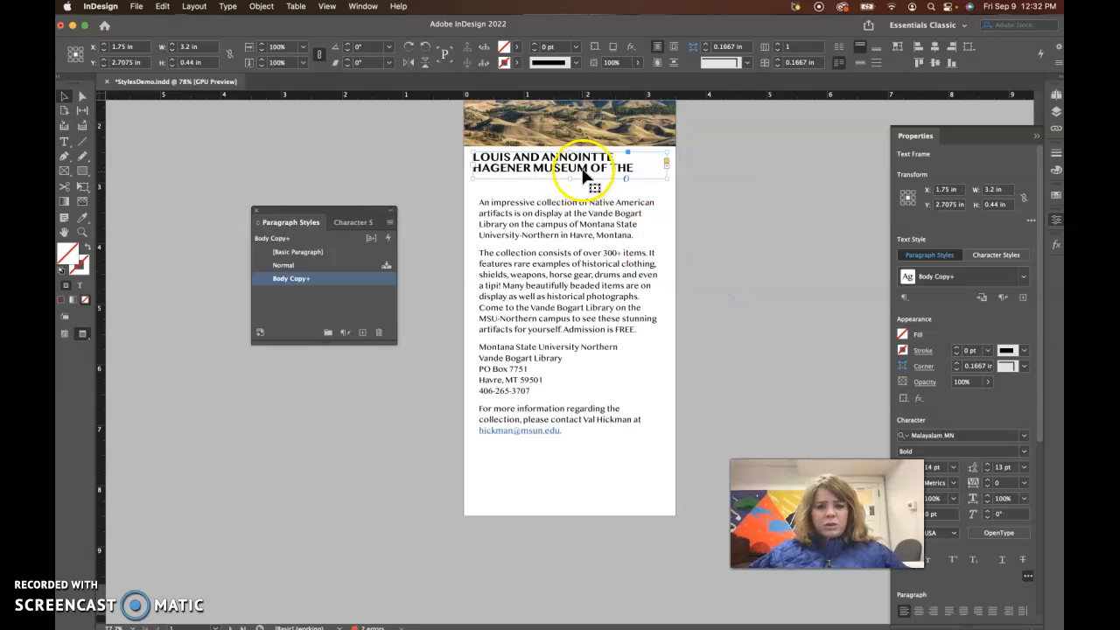
triple_click(585, 166)
click(585, 163)
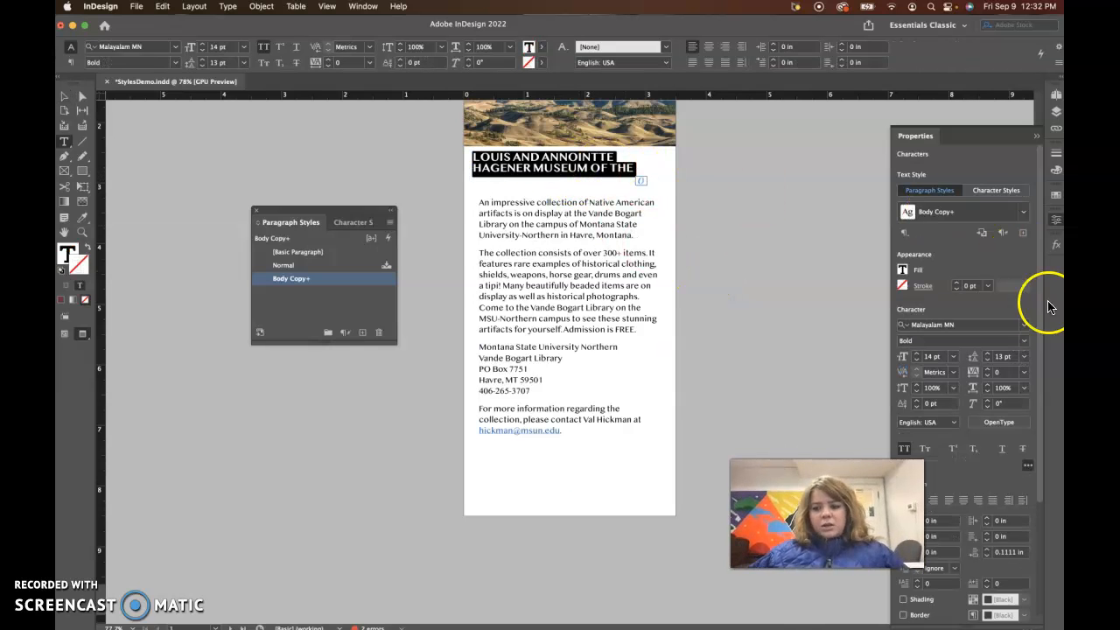
click(948, 500)
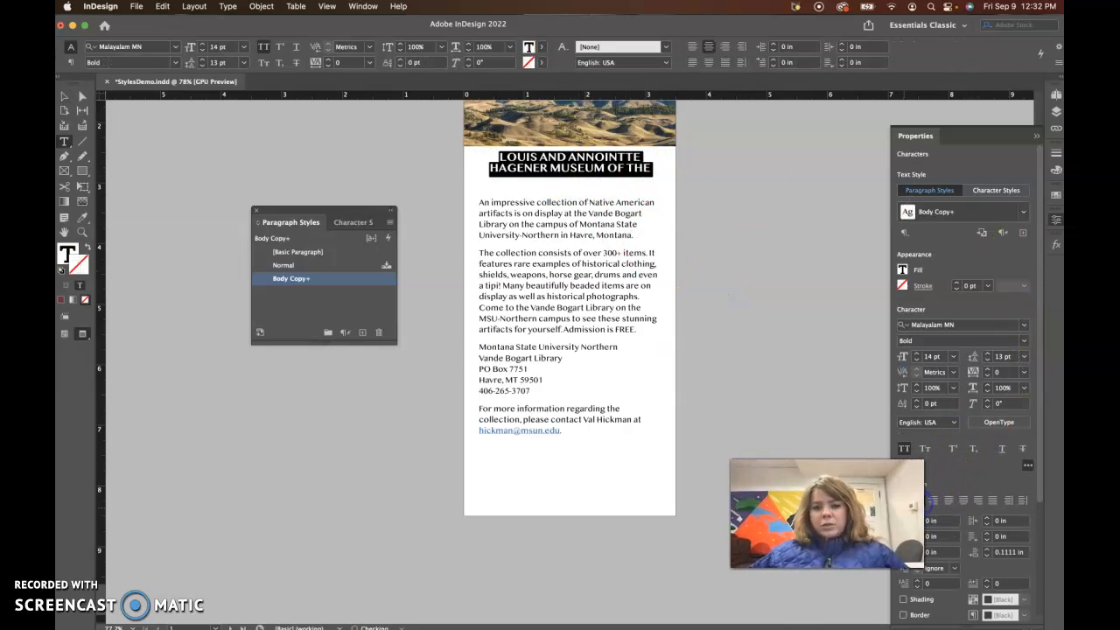
Enlarge the museum title's text frame downward to about 0.68 in high and set the title's leading to 16 pt.
click(65, 96)
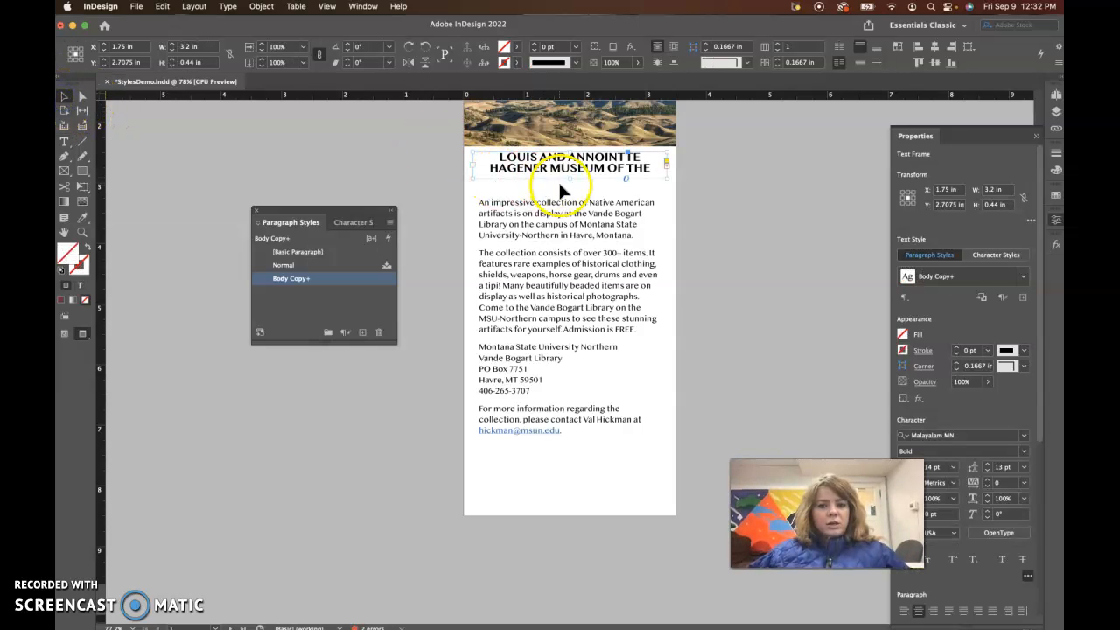
drag(571, 179, 571, 192)
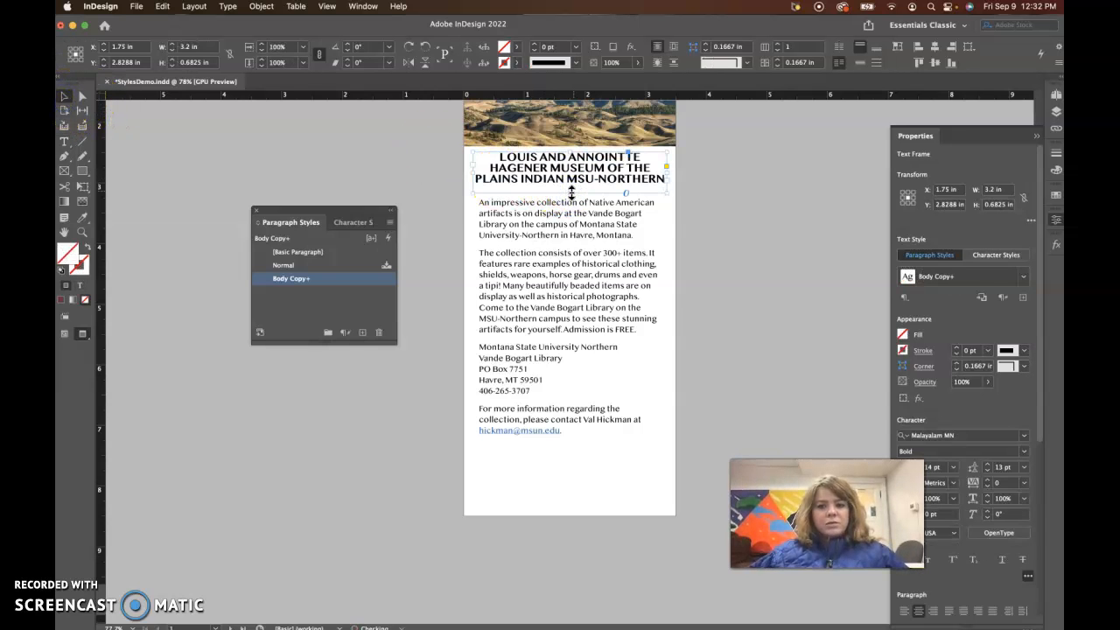
double_click(573, 177)
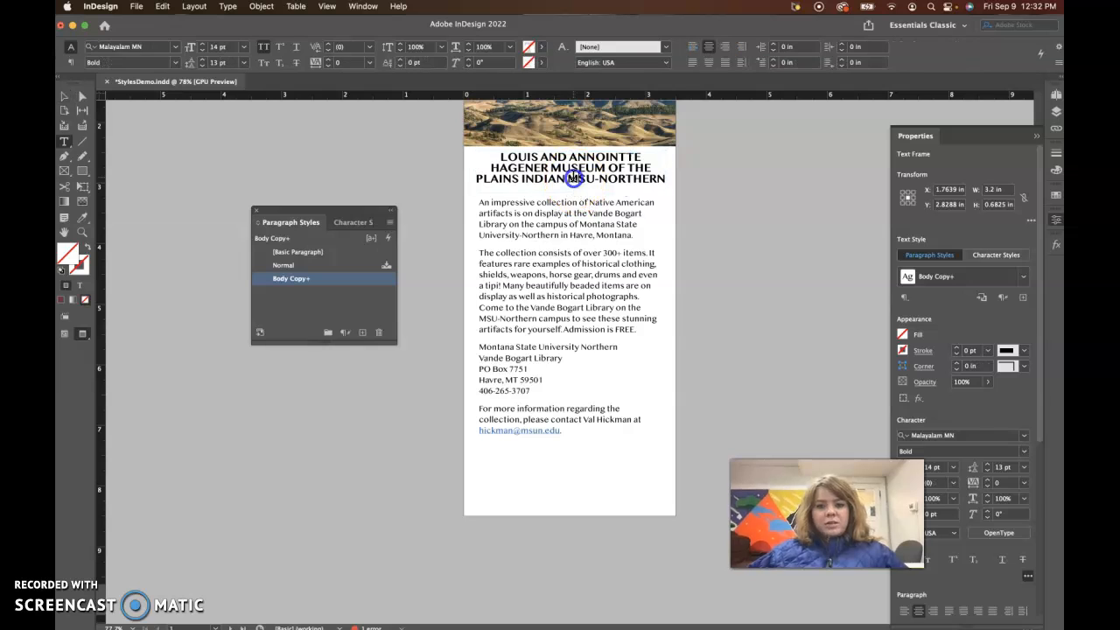
triple_click(573, 178)
click(987, 353)
click(987, 353)
click(988, 354)
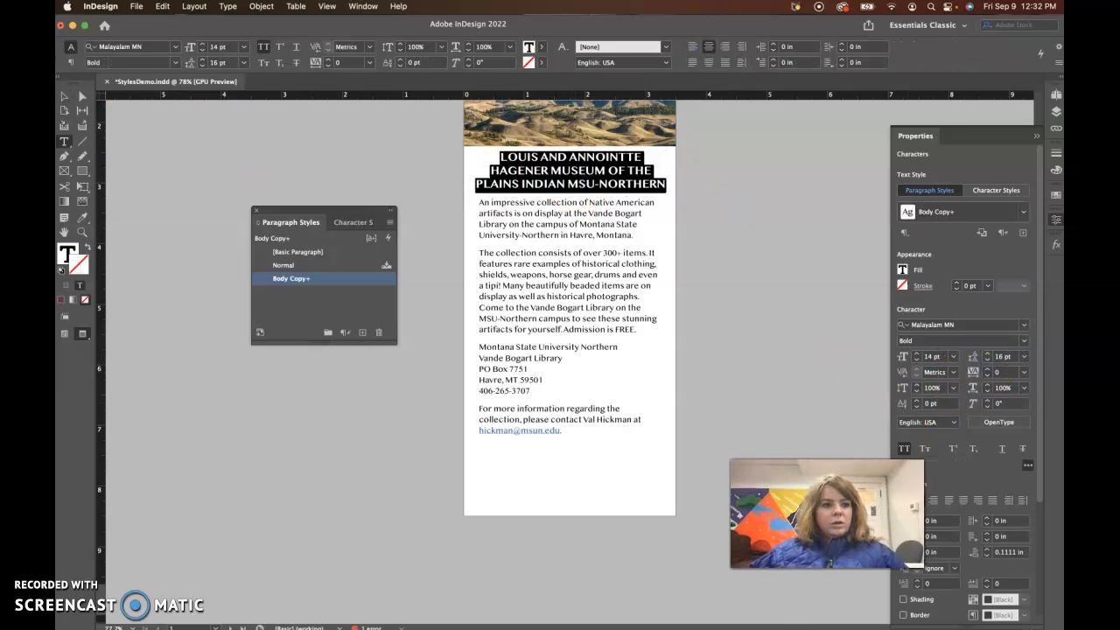
click(67, 98)
click(705, 305)
Create a new paragraph style named Headline Style from the formatted museum title, based on Body Copy.
double_click(592, 179)
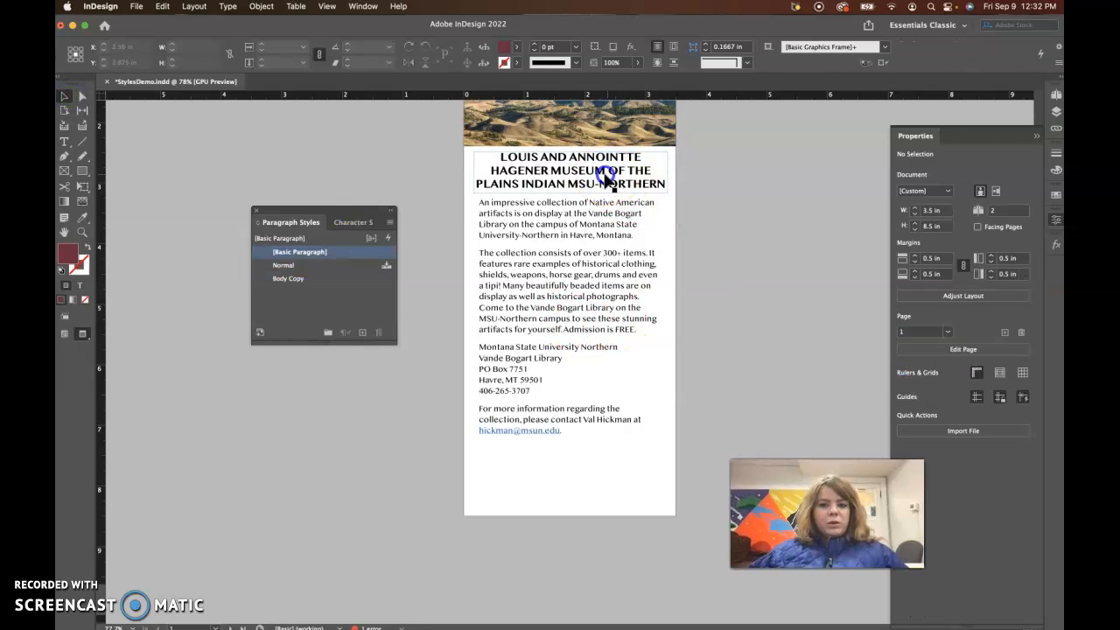
triple_click(604, 174)
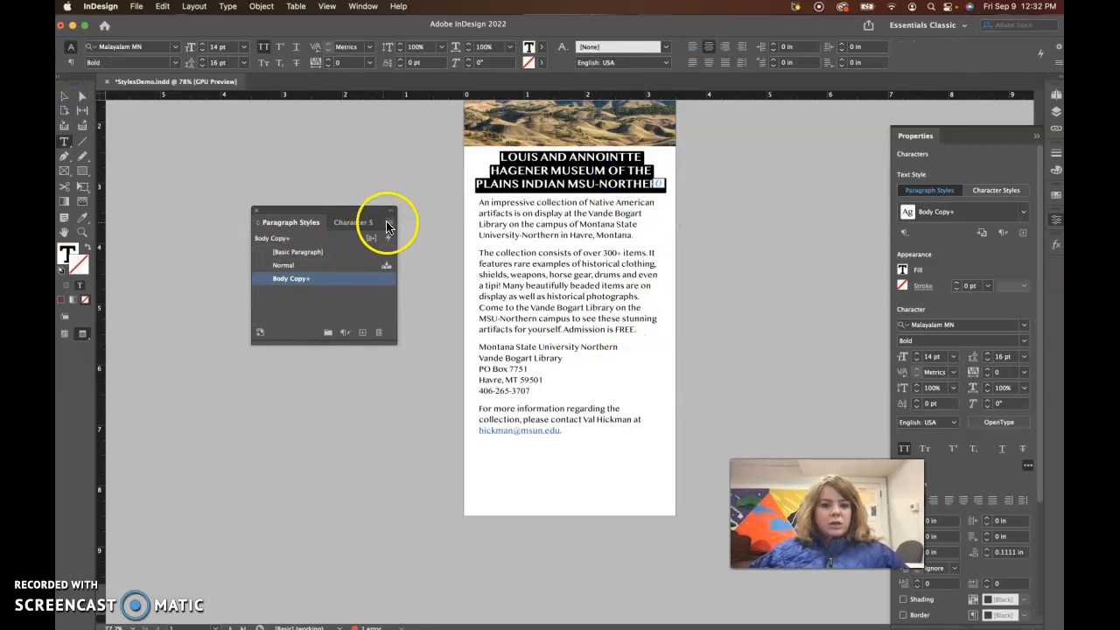
click(390, 223)
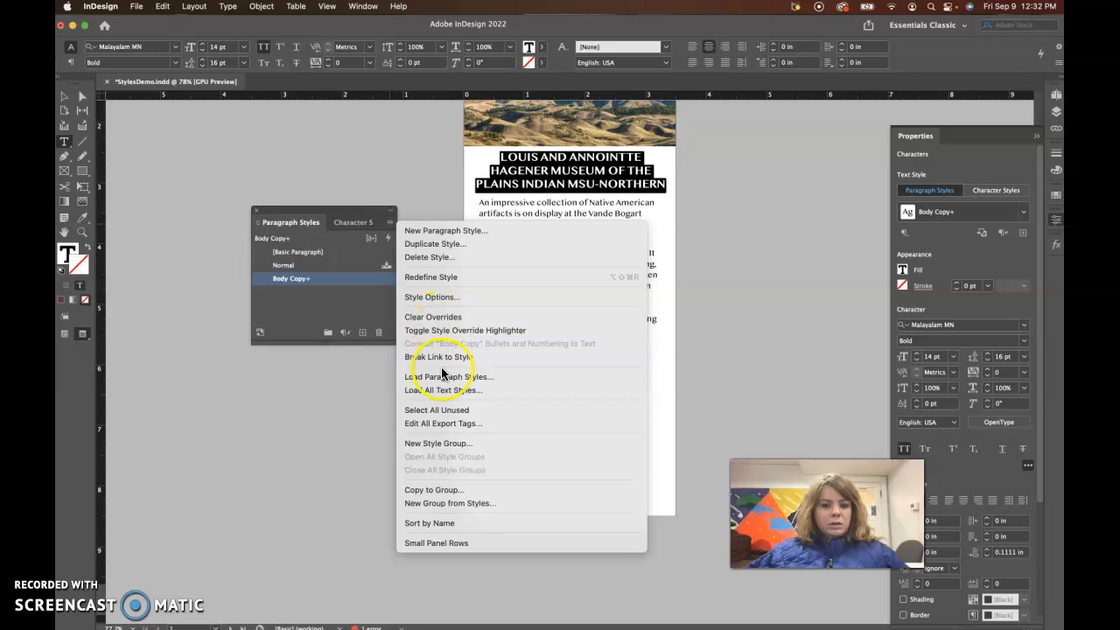
click(446, 230)
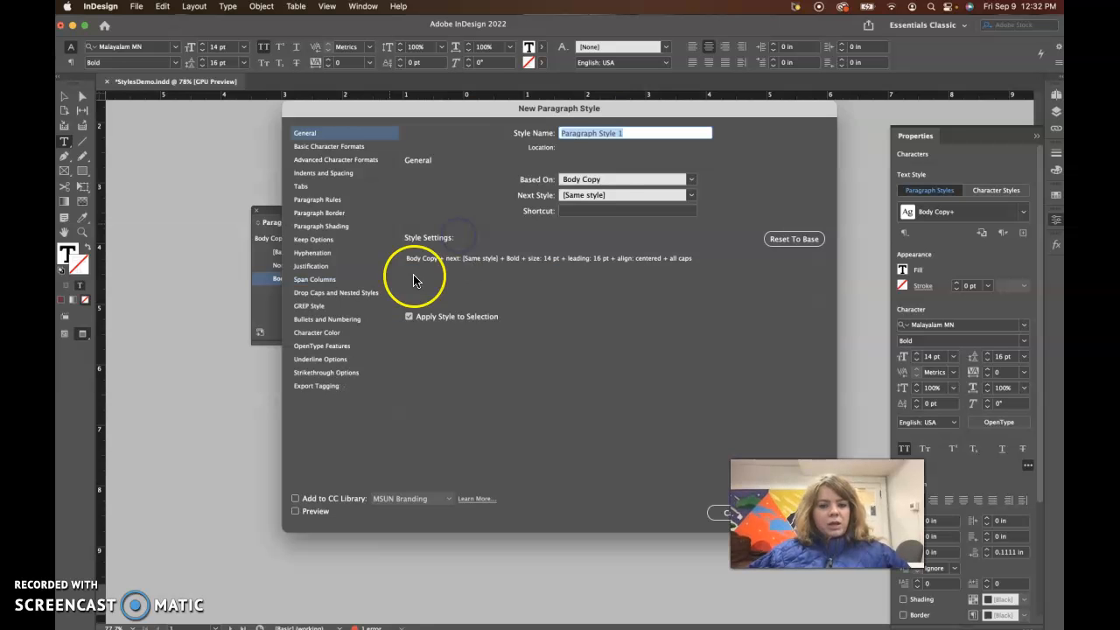
text(He)
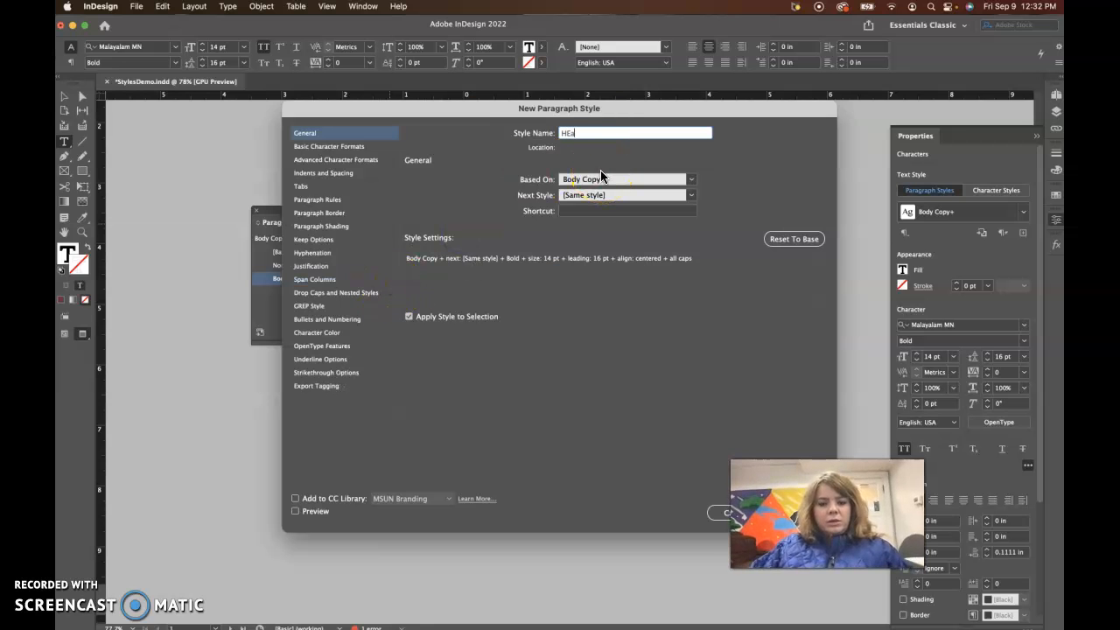
text(adline Style)
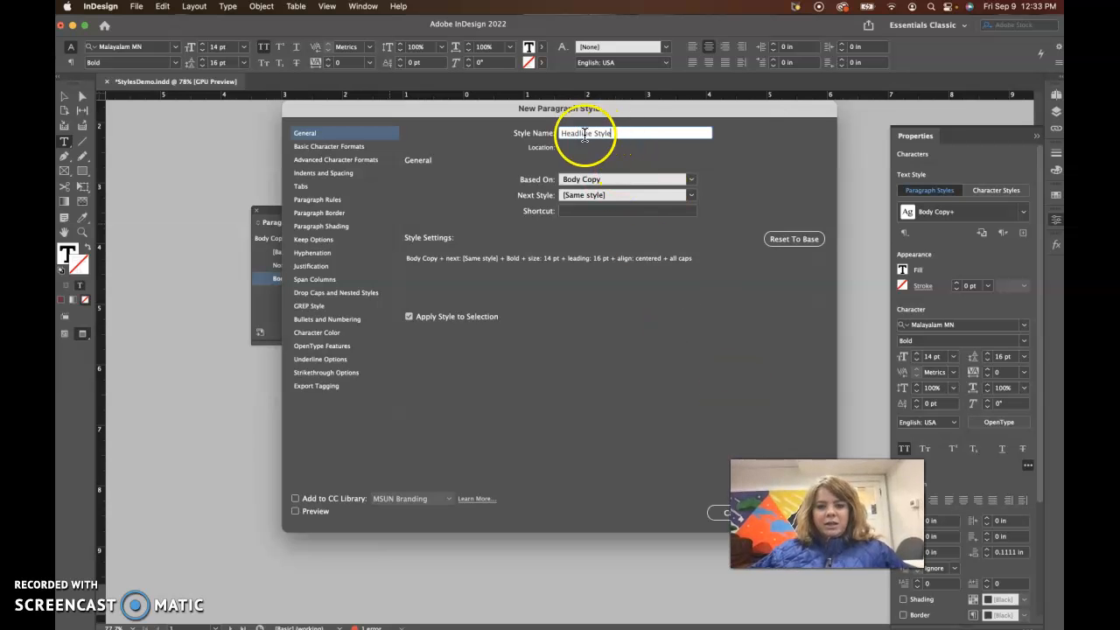
double_click(605, 133)
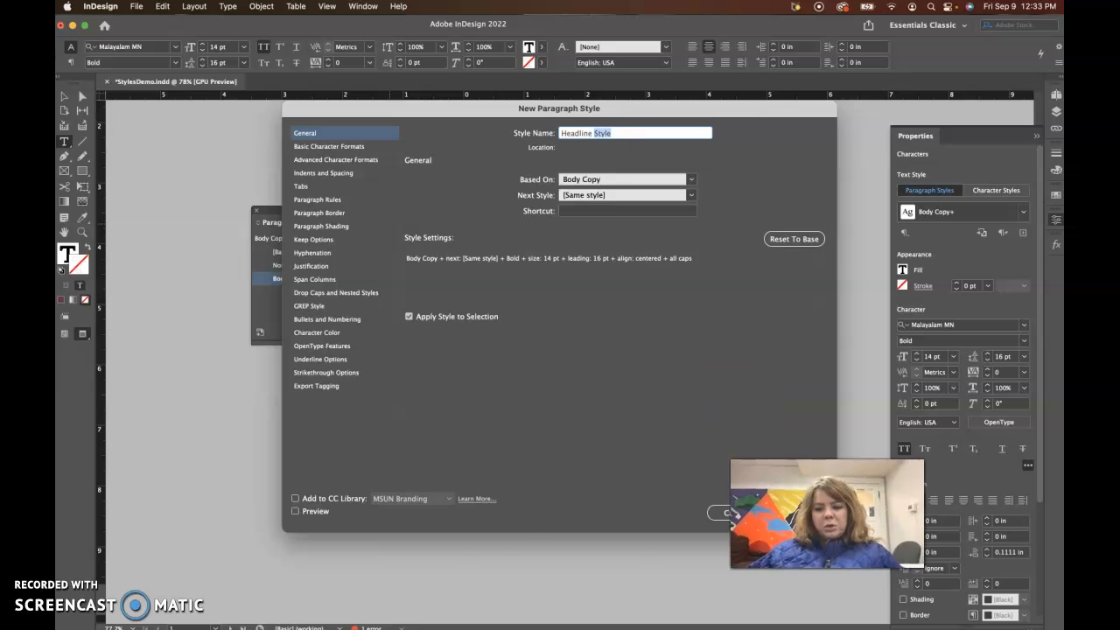
click(722, 513)
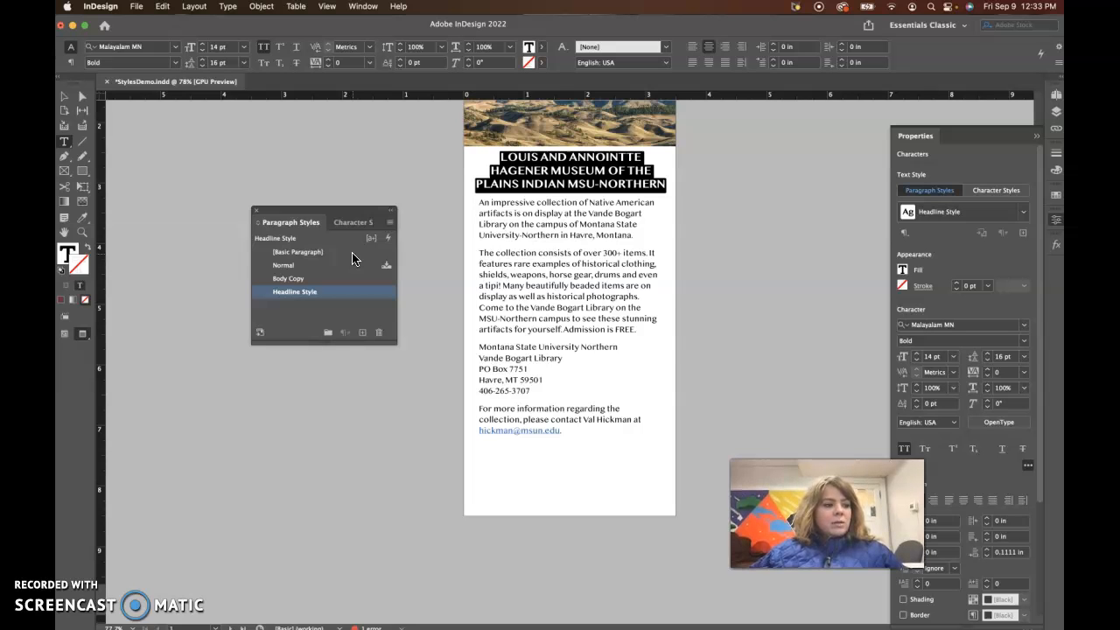
Color the five-line library address block maroon with the C=39 M=90 Y=57 K=38 swatch from the MSUN Branding library.
click(517, 368)
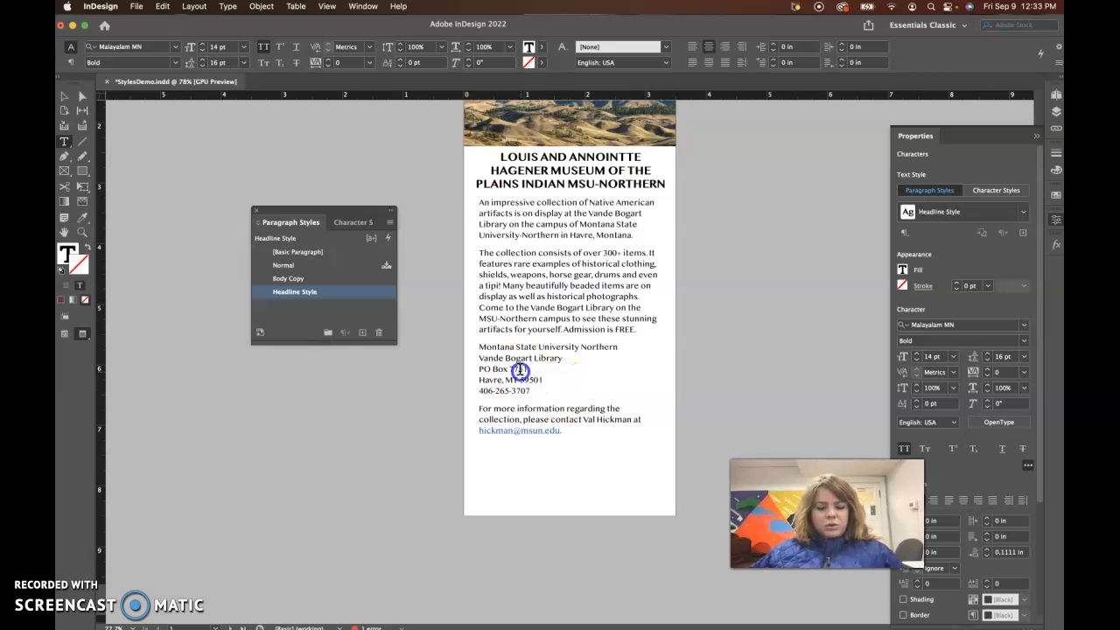
drag(533, 390, 476, 346)
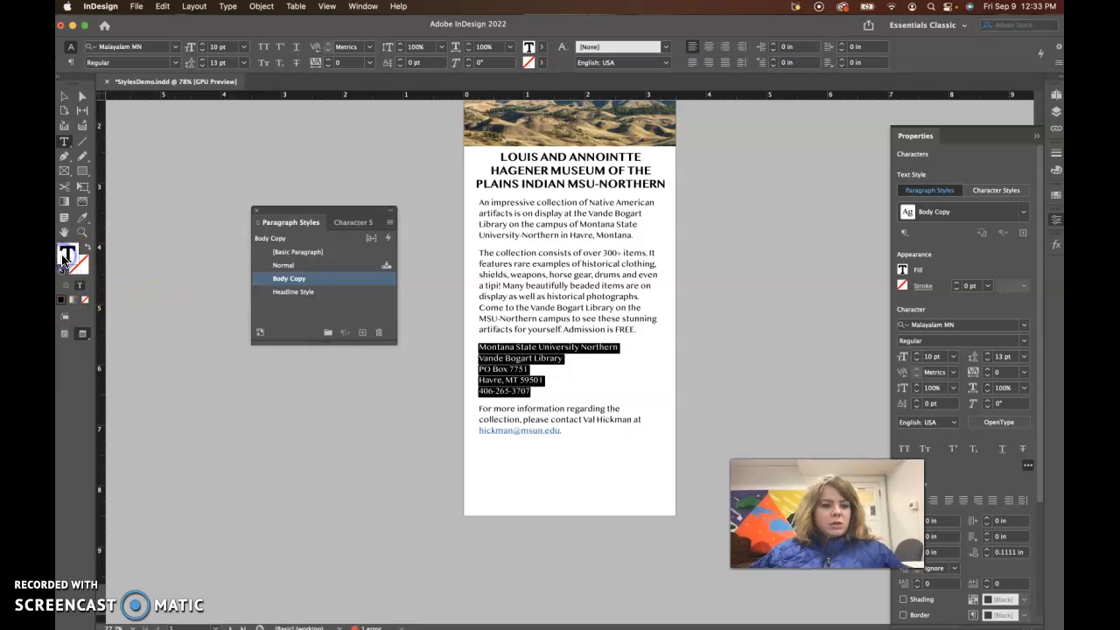
click(362, 6)
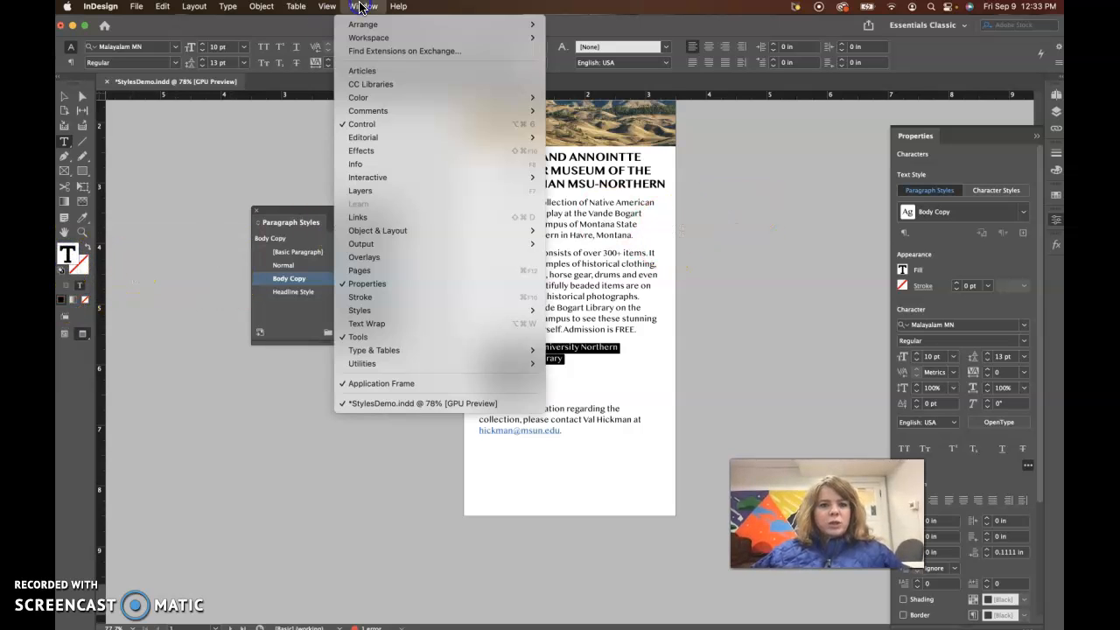
click(377, 85)
drag(857, 110, 922, 46)
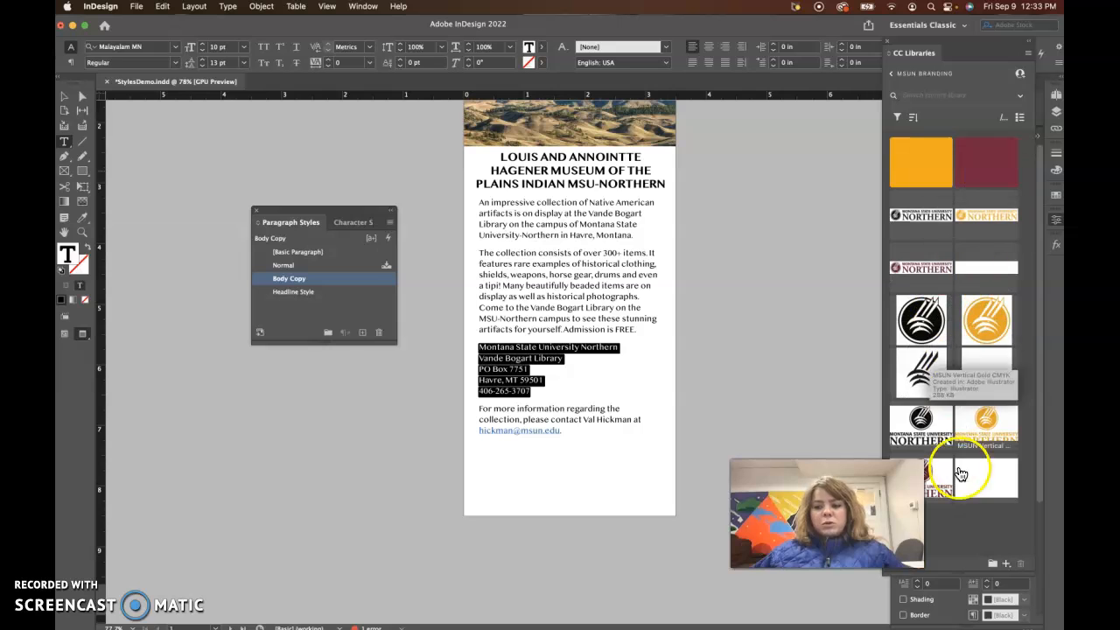
click(984, 168)
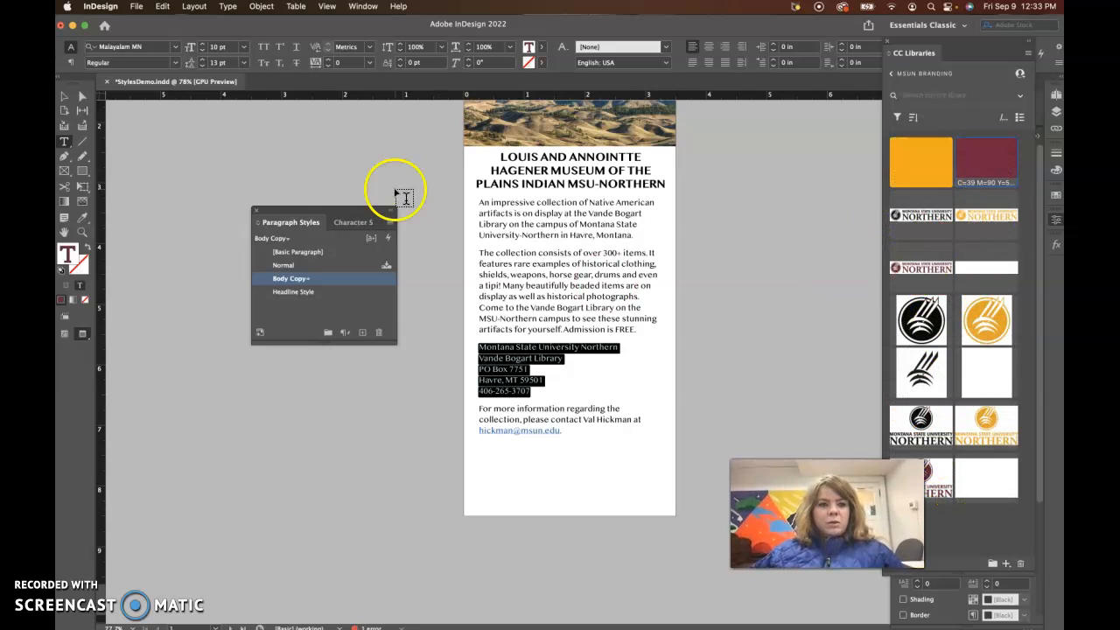
Set the font style of the library address block to Bold.
click(176, 63)
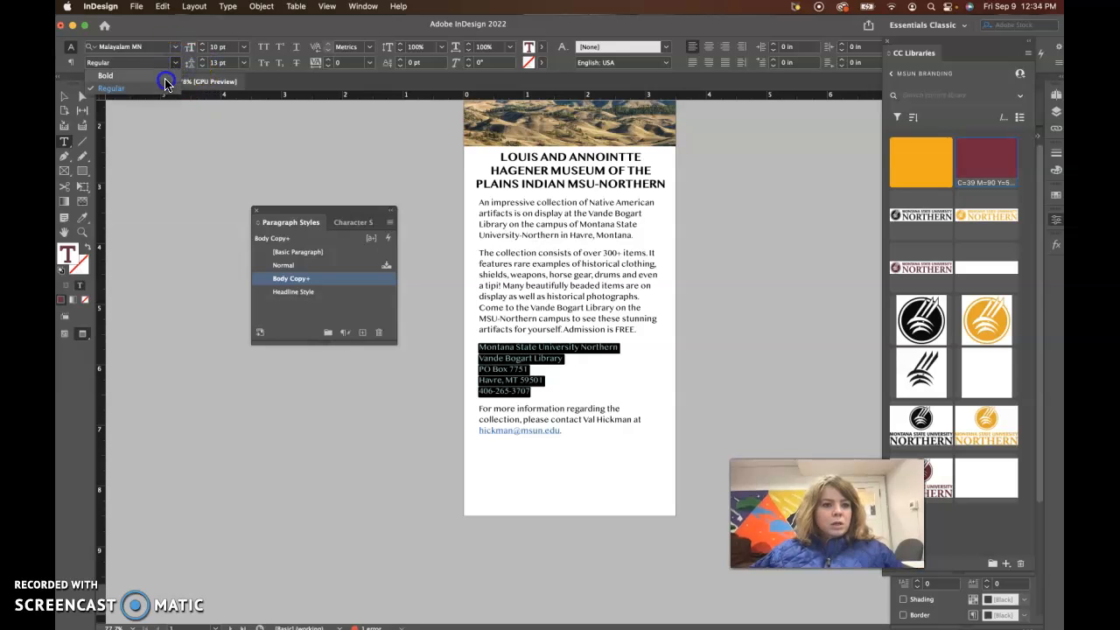
click(162, 85)
click(176, 63)
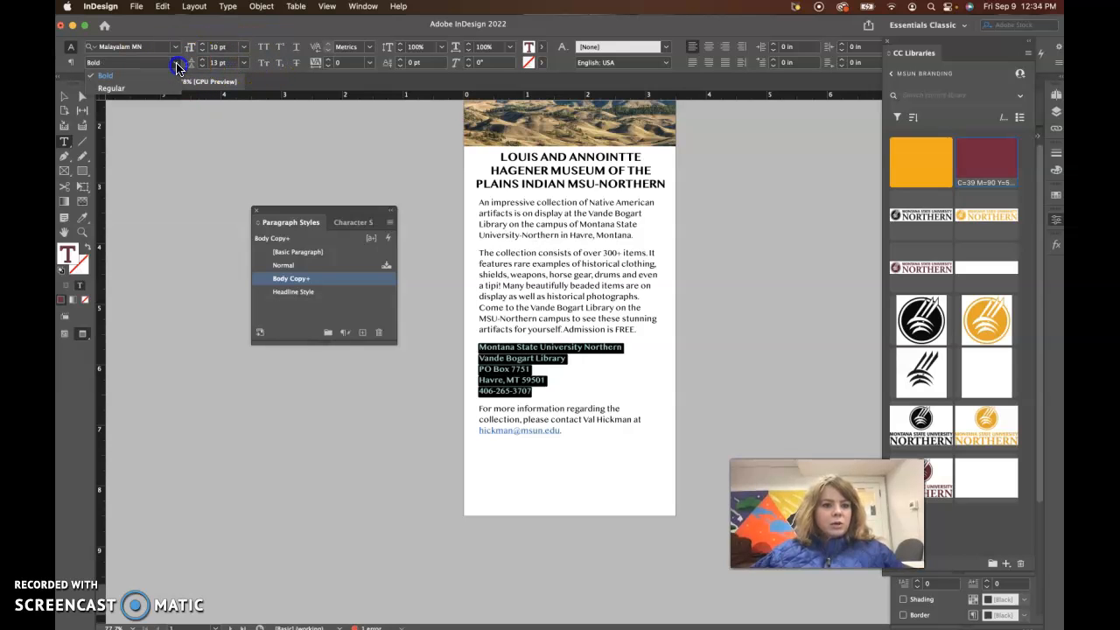
click(176, 65)
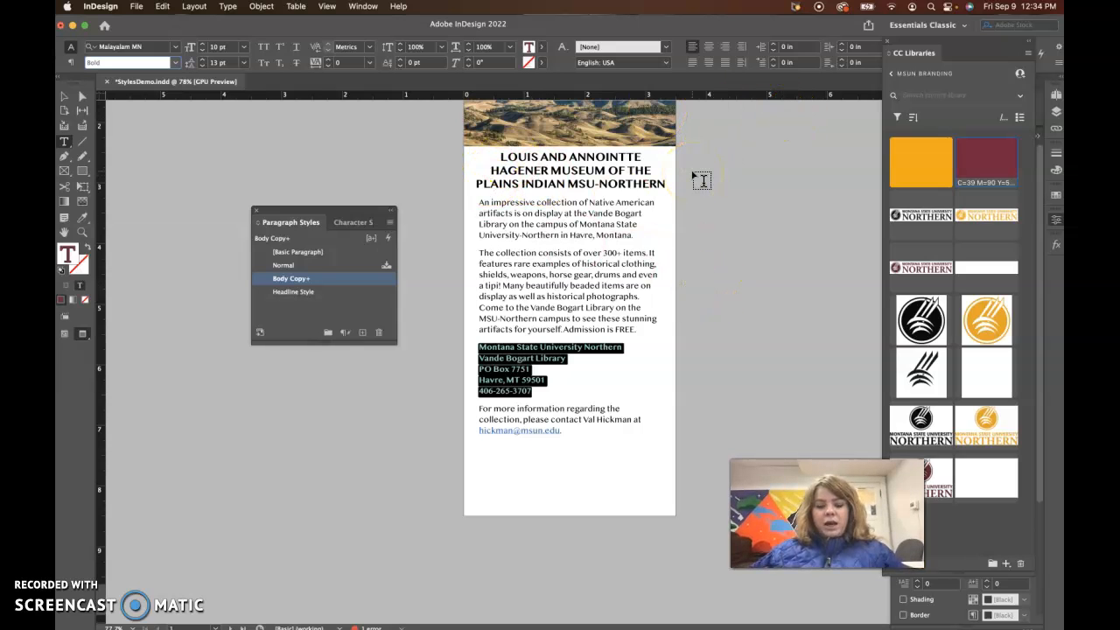
Create a new character style named Bold Maroon Body Copy Text from the selected address block.
click(353, 222)
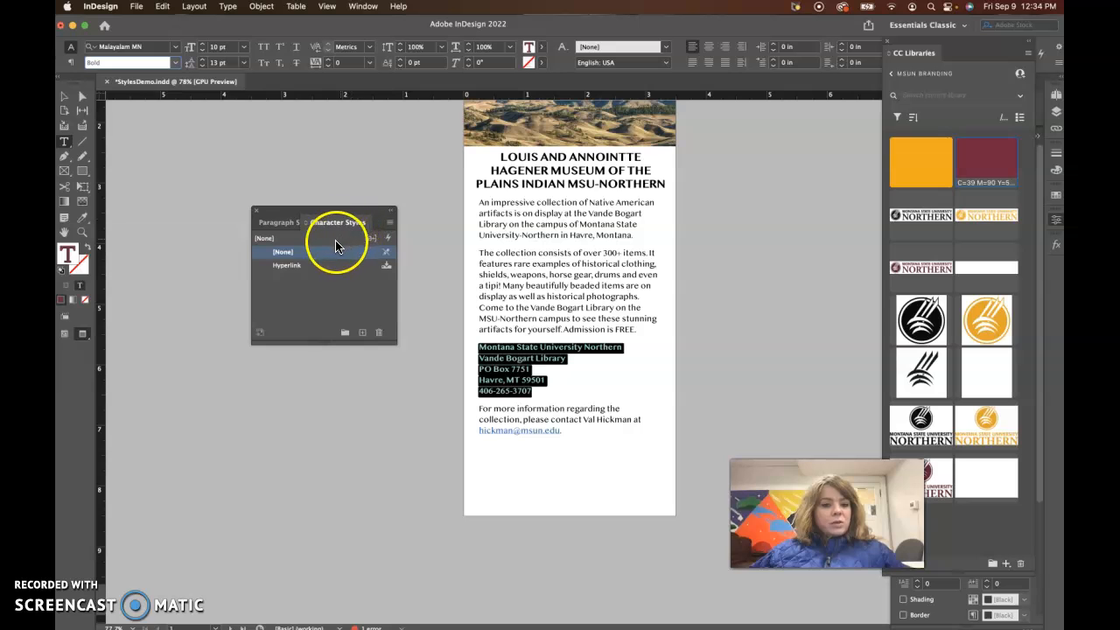
click(389, 223)
click(428, 230)
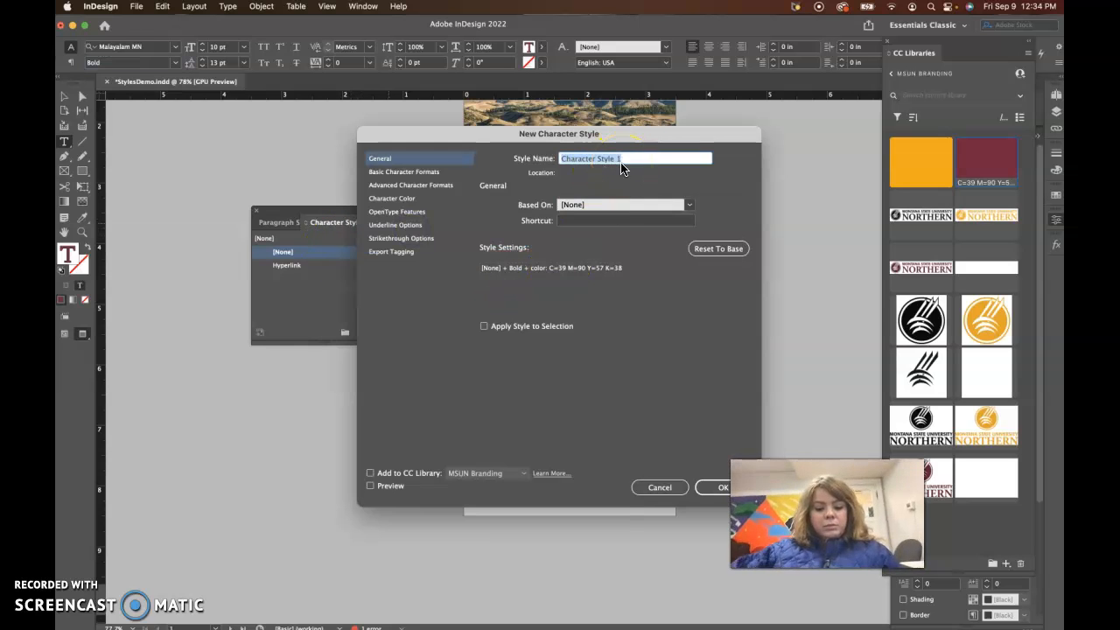
text(Bold Maroon Text)
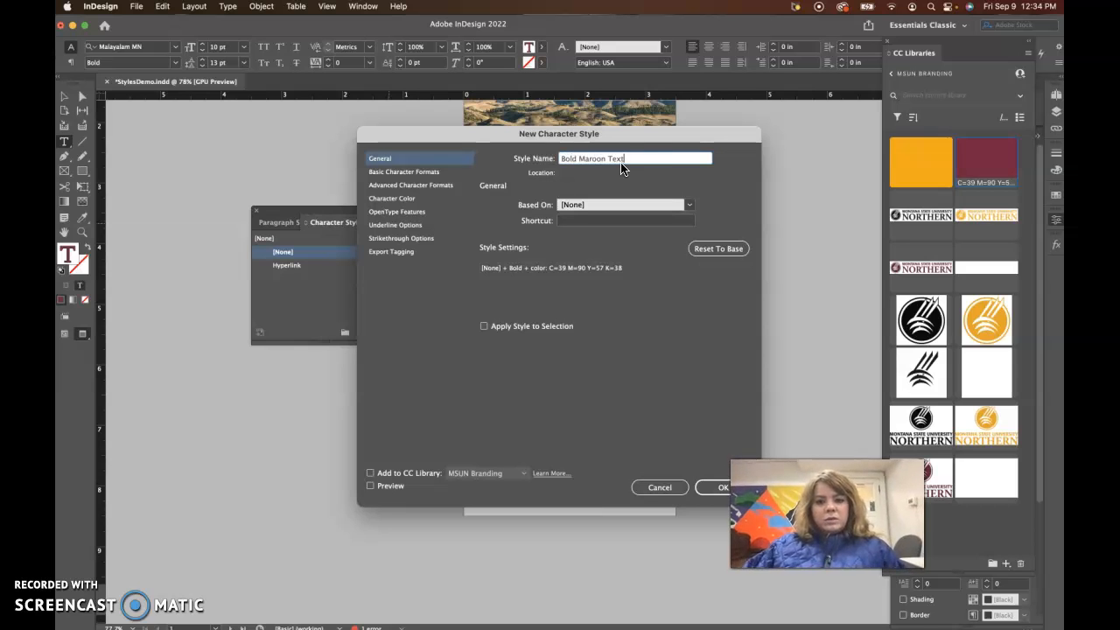
click(725, 492)
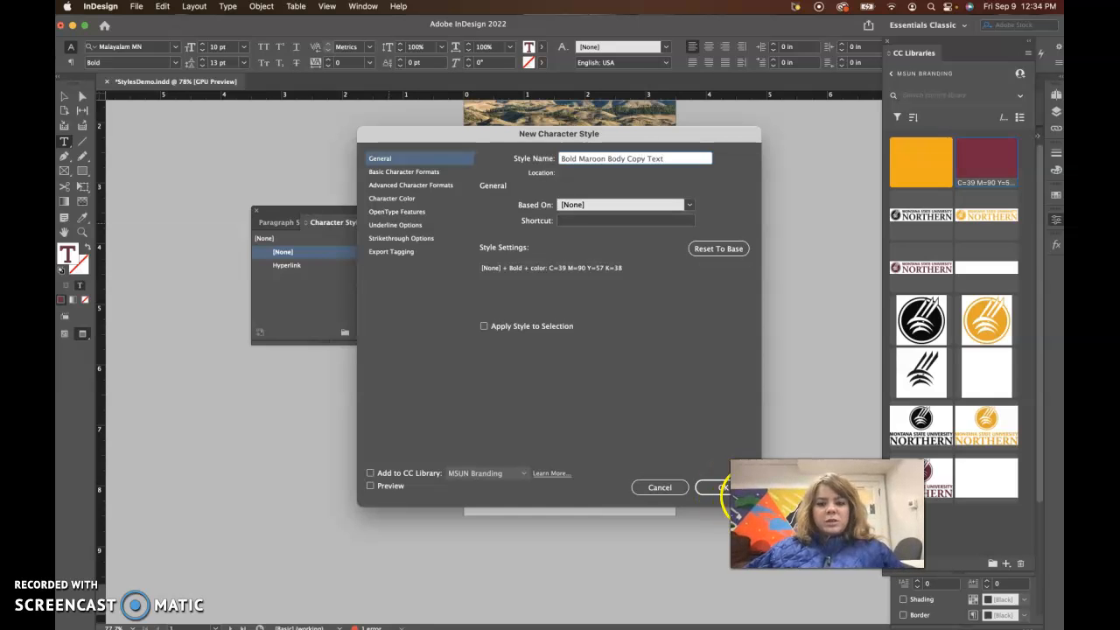
click(722, 488)
click(354, 264)
Reposition the collection history text frame on page 2 higher, closer to the teal block.
scroll(522, 469, down, 10)
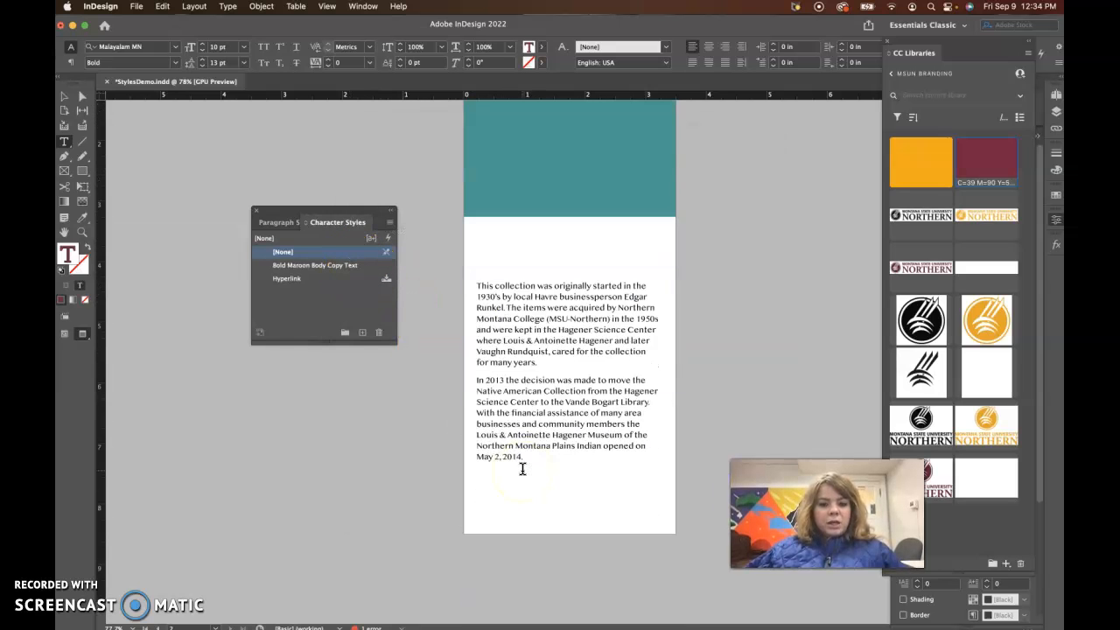
click(63, 97)
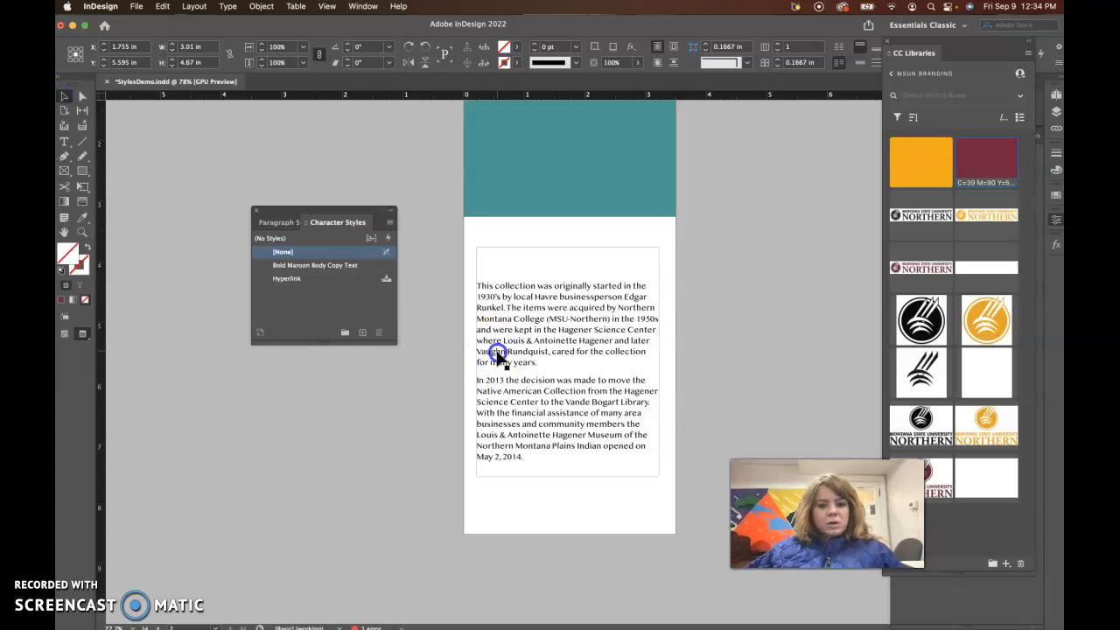
drag(567, 477, 569, 530)
Apply the Bold Maroon Body Copy Text character style to the second history paragraph, beginning "In 2013 the decision".
drag(554, 462, 477, 339)
double_click(543, 412)
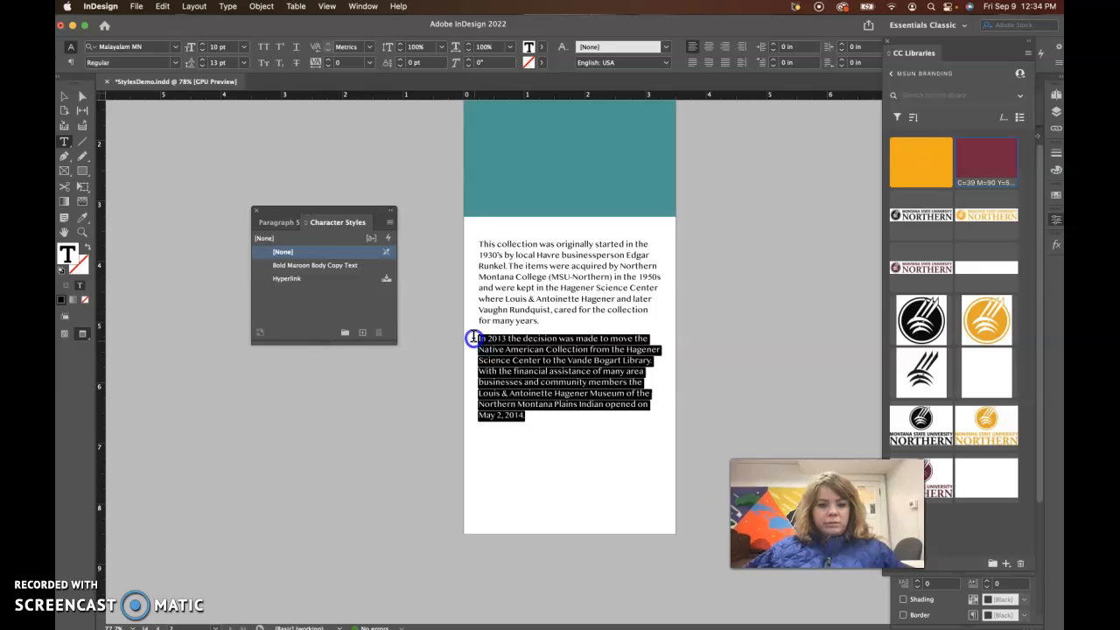
click(300, 265)
click(535, 418)
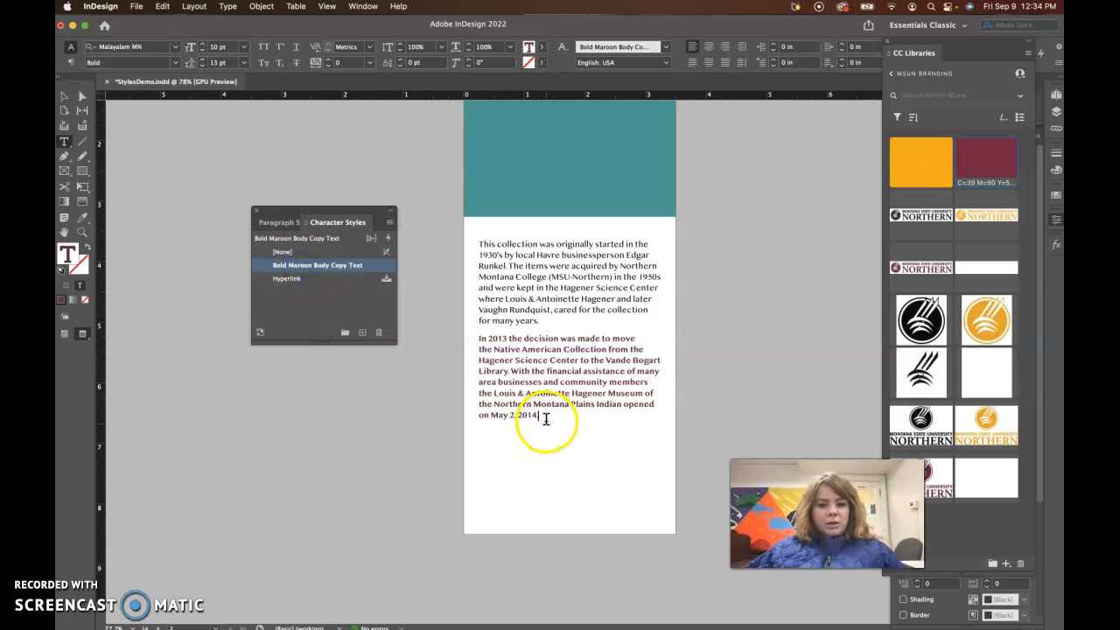
Change the character color of the Bold Maroon Body Copy Text style to C=4 M=36 Y=100 K=0.
scroll(545, 420, up, 5)
scroll(545, 420, up, 6)
click(537, 374)
scroll(537, 374, down, 10)
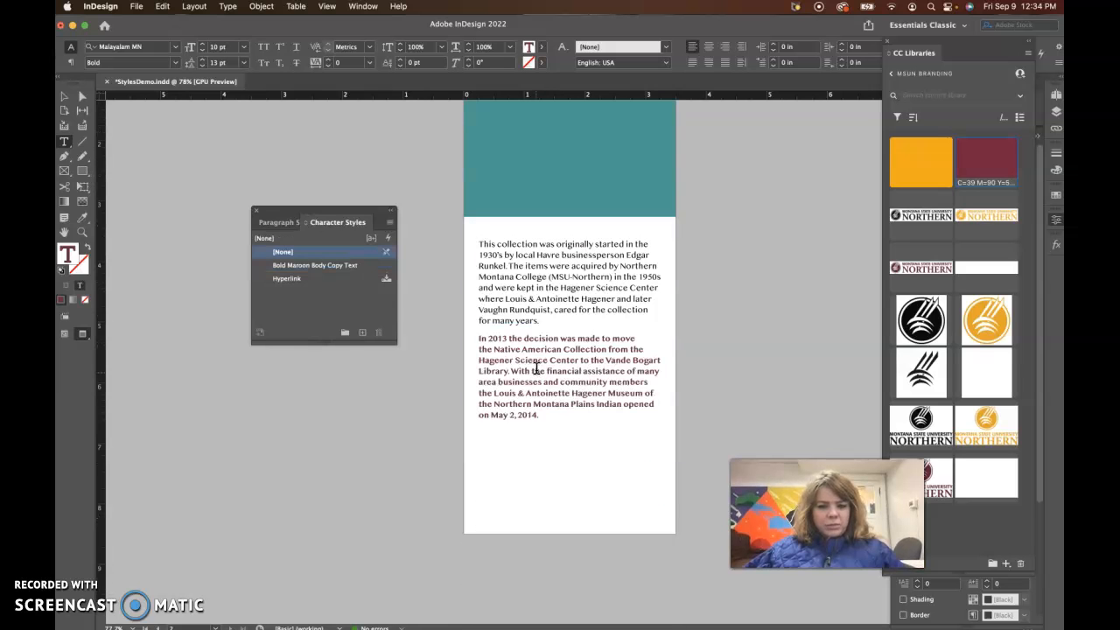
scroll(538, 365, up, 3)
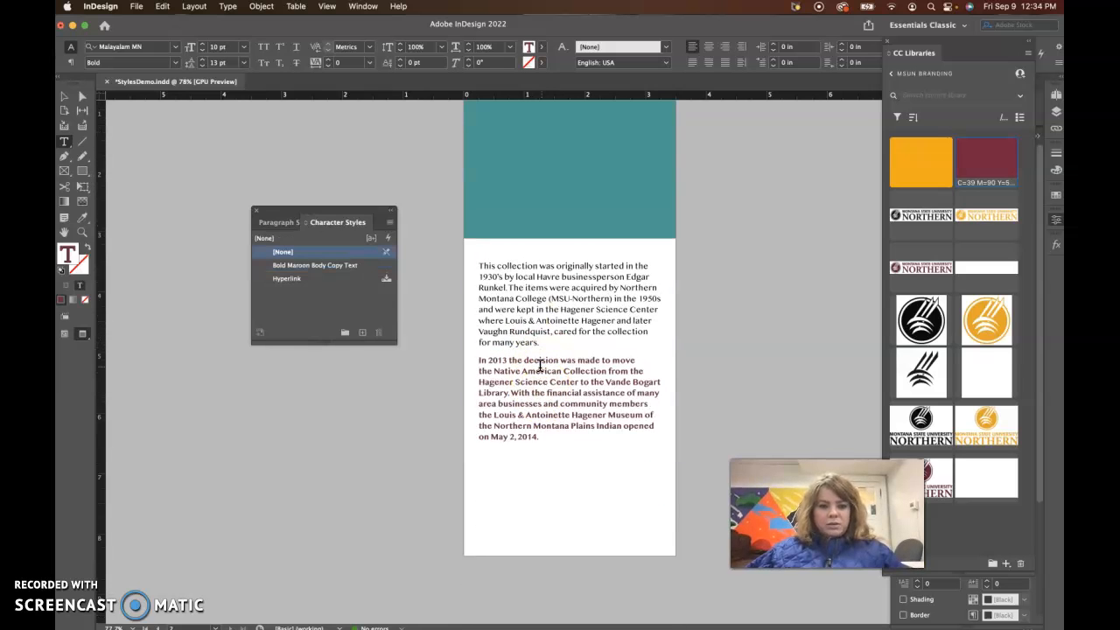
click(372, 266)
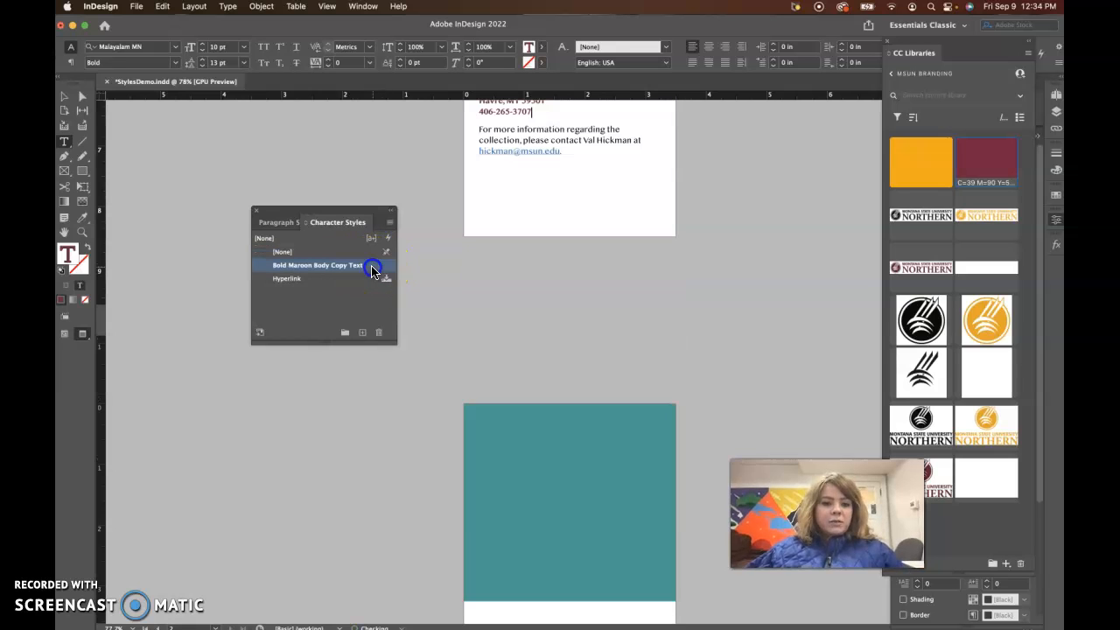
double_click(371, 267)
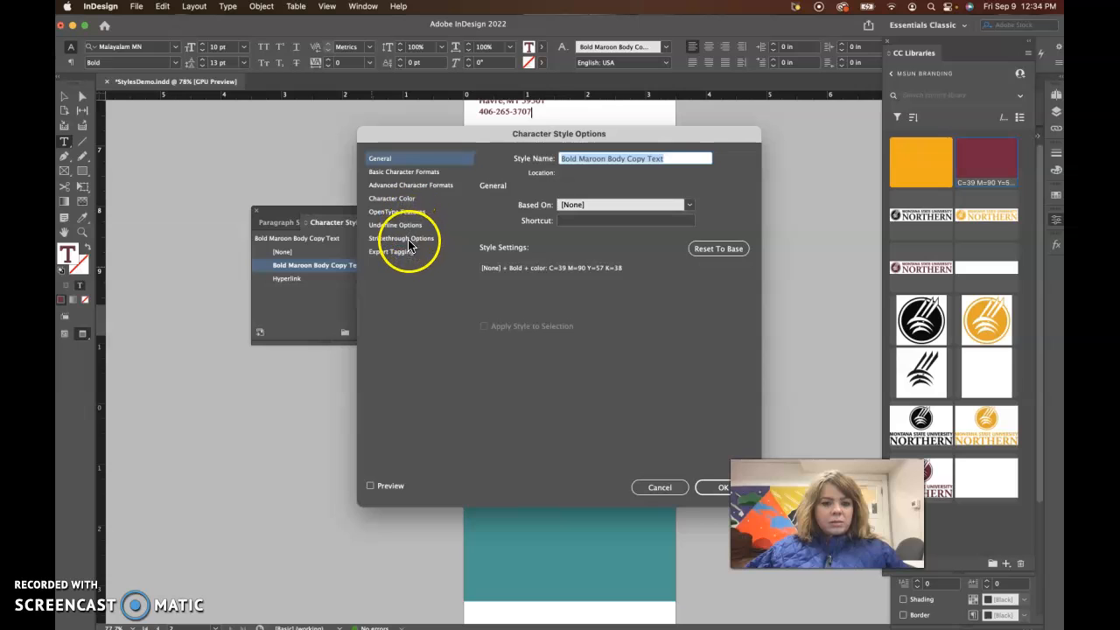
click(415, 173)
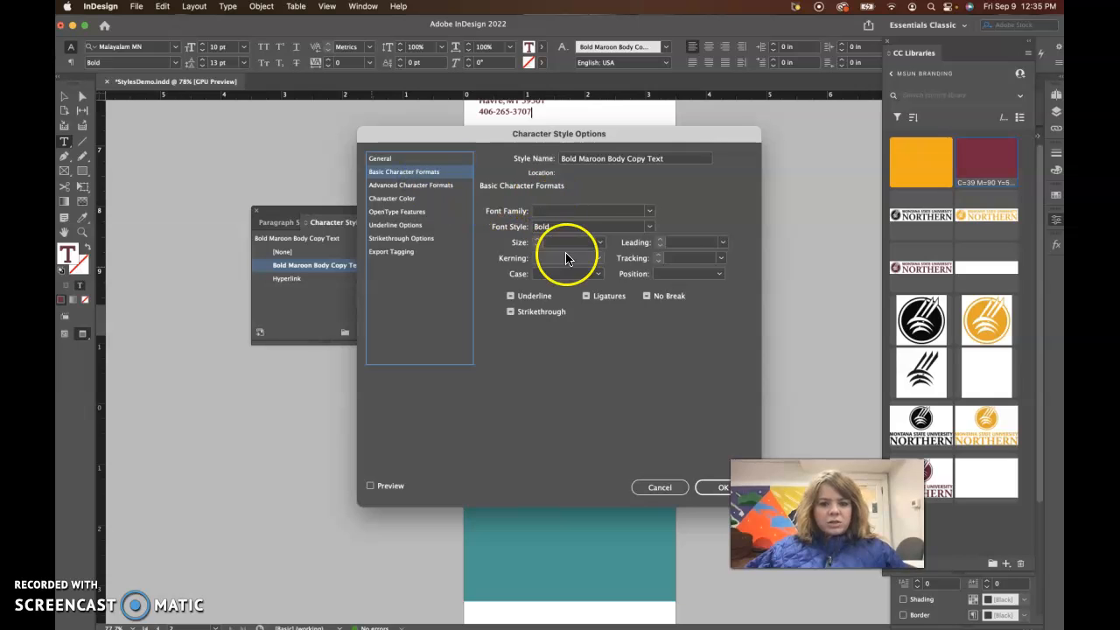
click(407, 185)
click(400, 199)
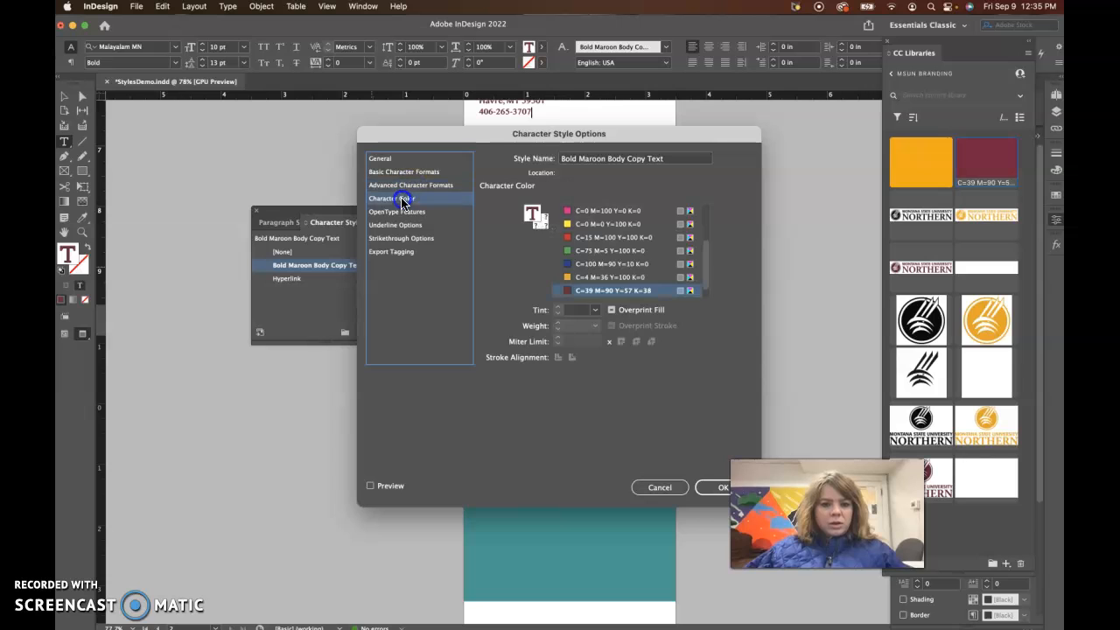
click(588, 277)
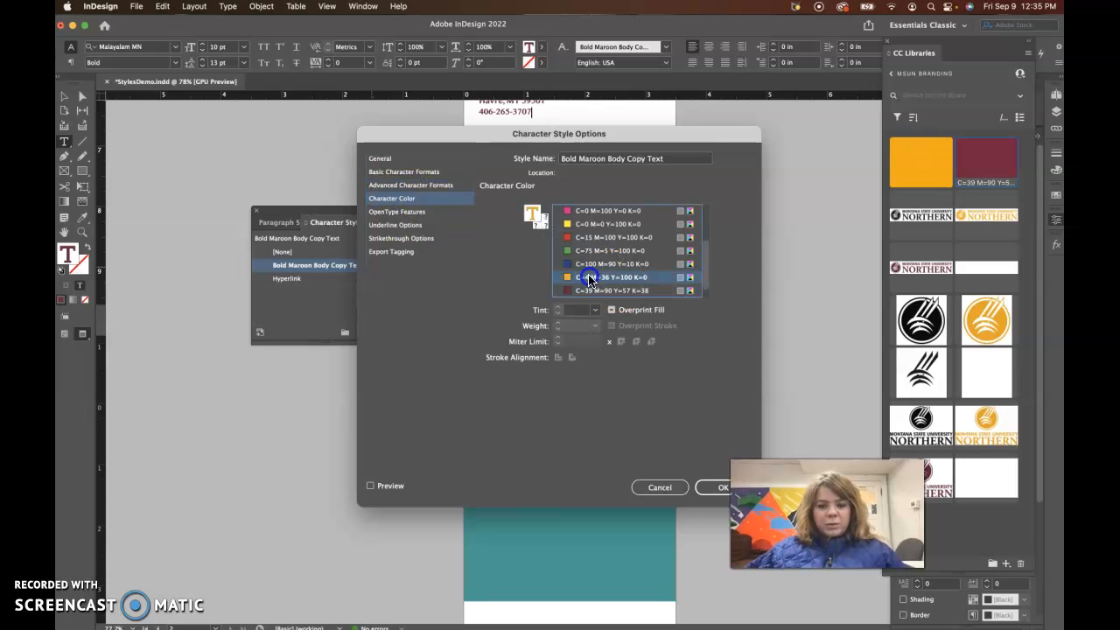
click(715, 489)
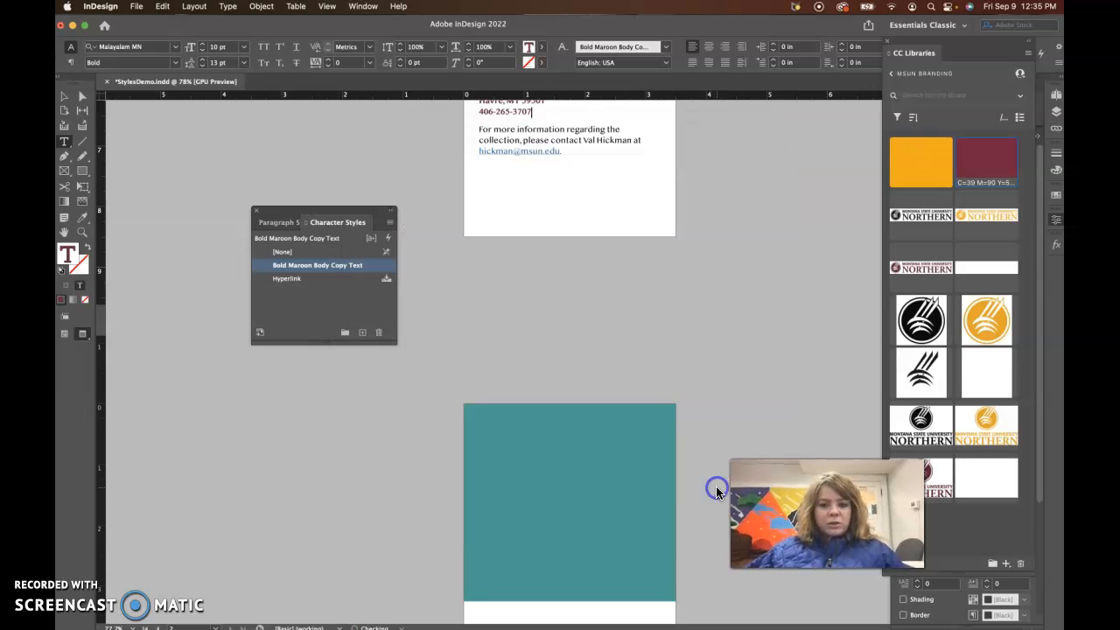
Apply the edited Bold Maroon Body Copy Text character style to the library address block on page 1.
click(766, 375)
scroll(758, 365, up, 5)
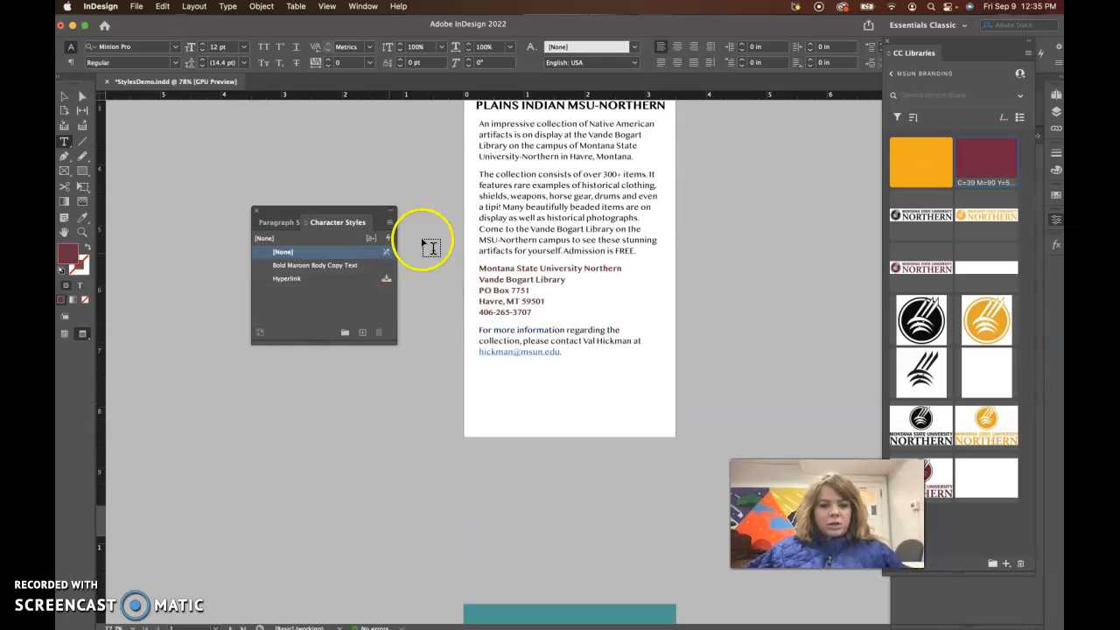
click(530, 294)
drag(532, 313, 476, 268)
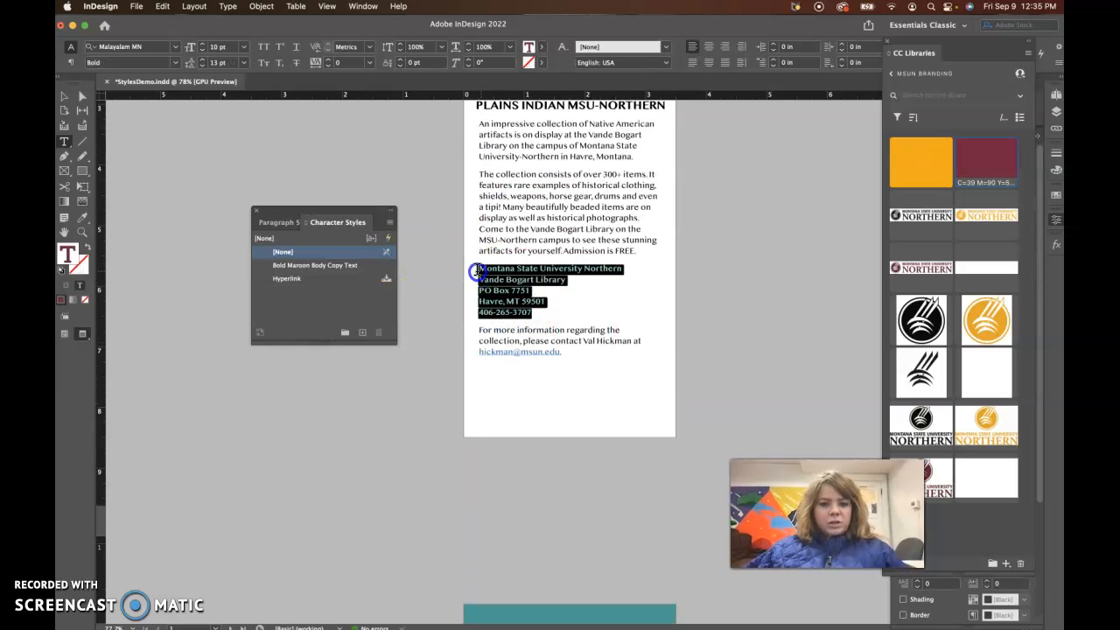
click(316, 265)
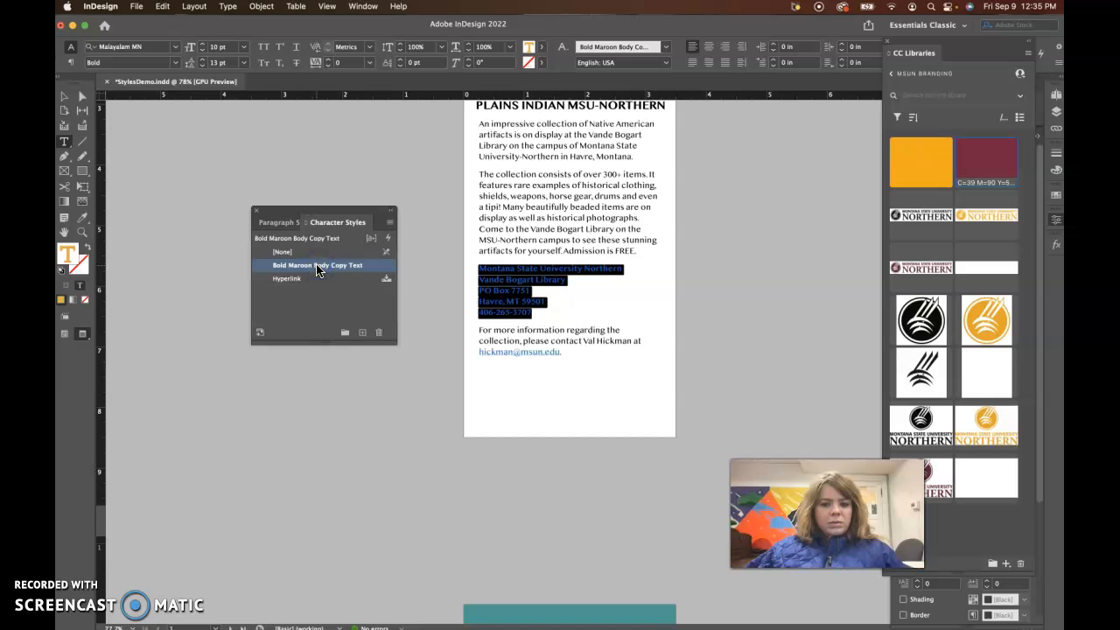
Undo the style application to the address block and the orange color change of the Bold Maroon Body Copy Text style.
click(429, 367)
scroll(513, 432, down, 10)
click(526, 432)
key(super+z)
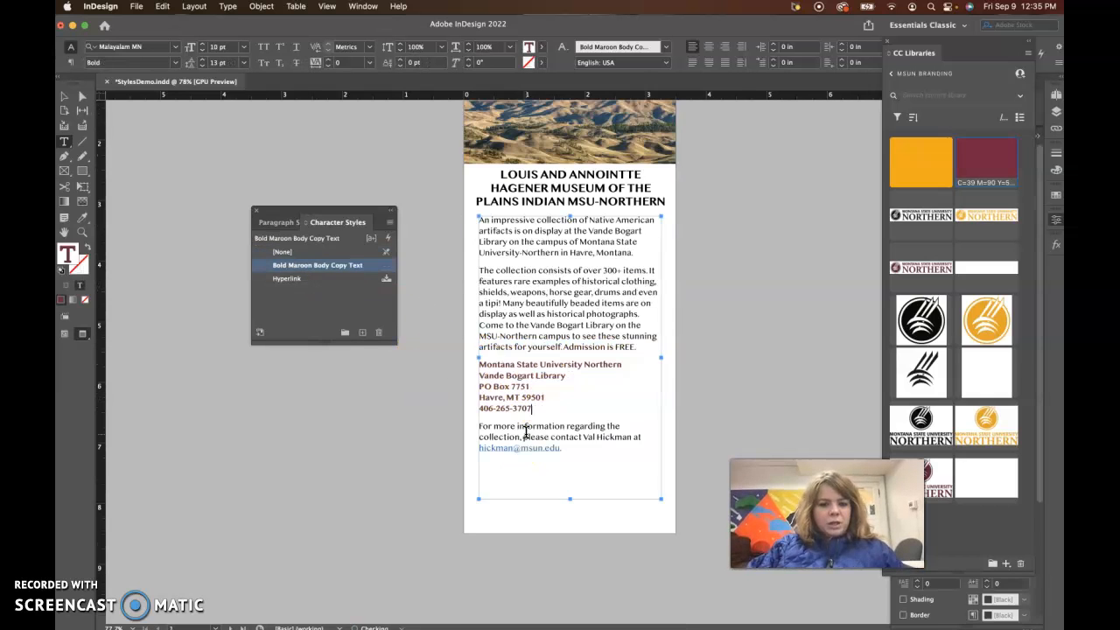
scroll(526, 433, down, 5)
scroll(526, 432, down, 5)
click(532, 437)
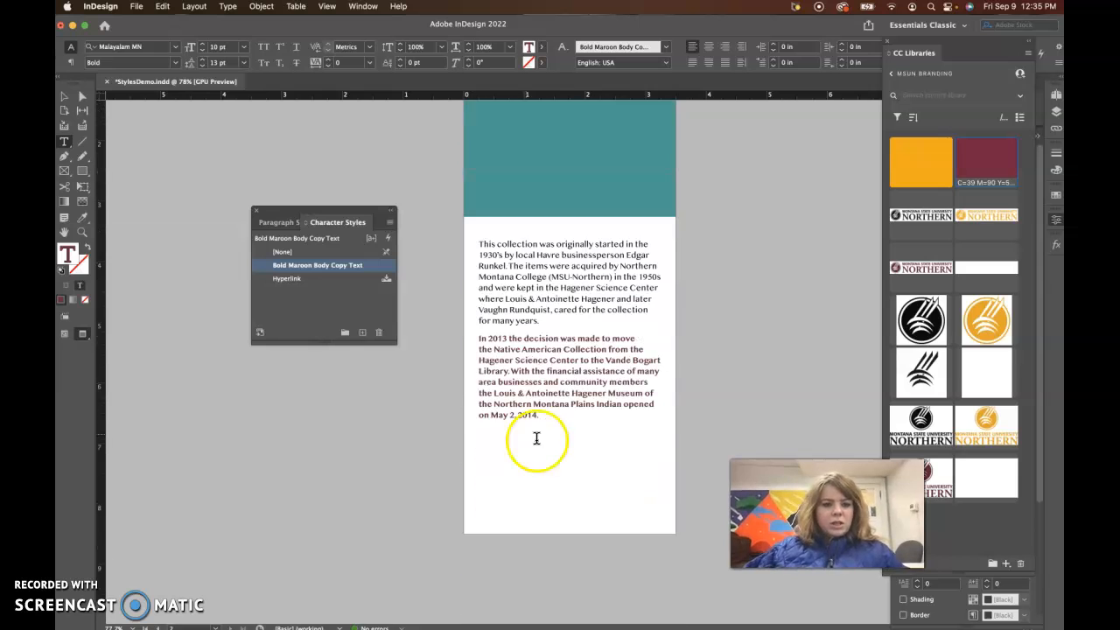
click(356, 267)
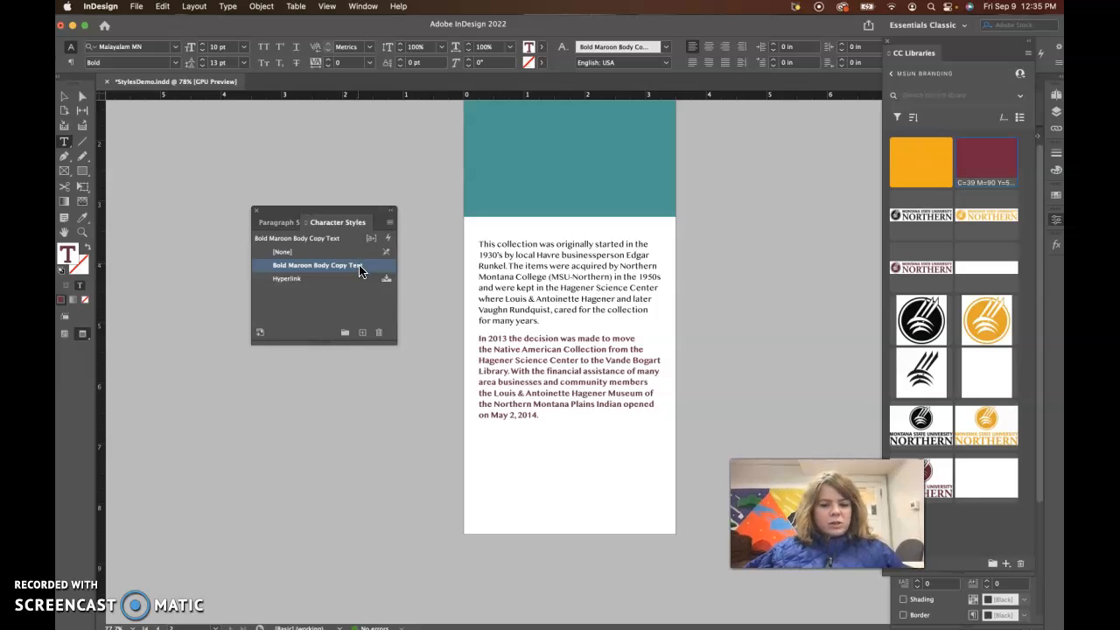
Delete the teal block from page 2 and clear the selection.
scroll(507, 288, up, 3)
click(64, 96)
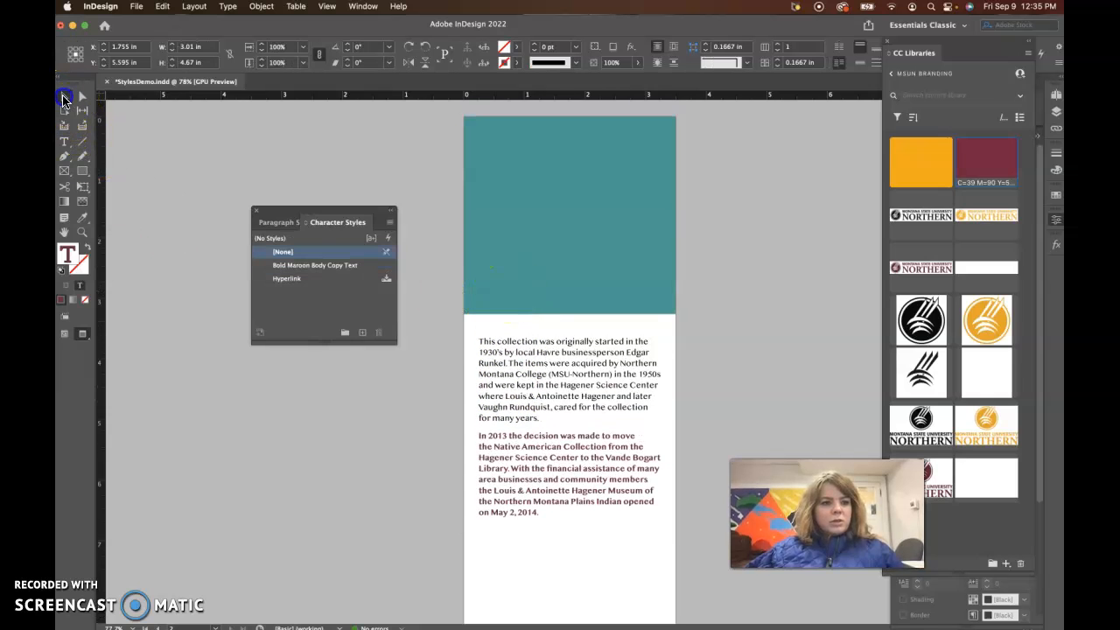
click(531, 241)
key(Delete)
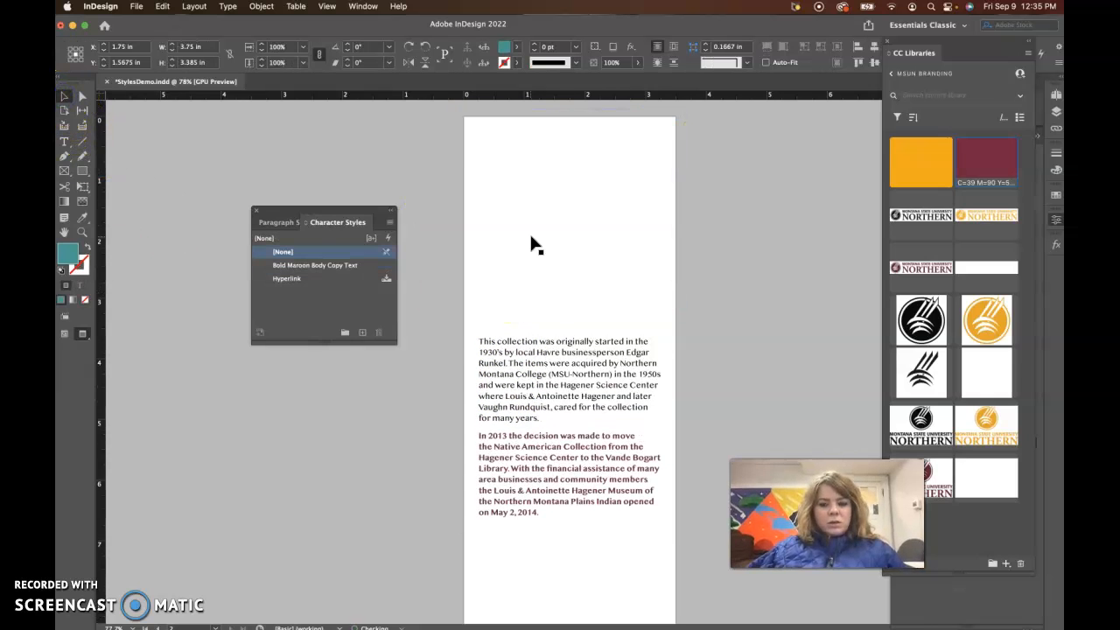
click(129, 119)
Draw a rectangular image frame about 3.75 by 3.015 in above the history text on page 2, extending to the bleed.
click(63, 175)
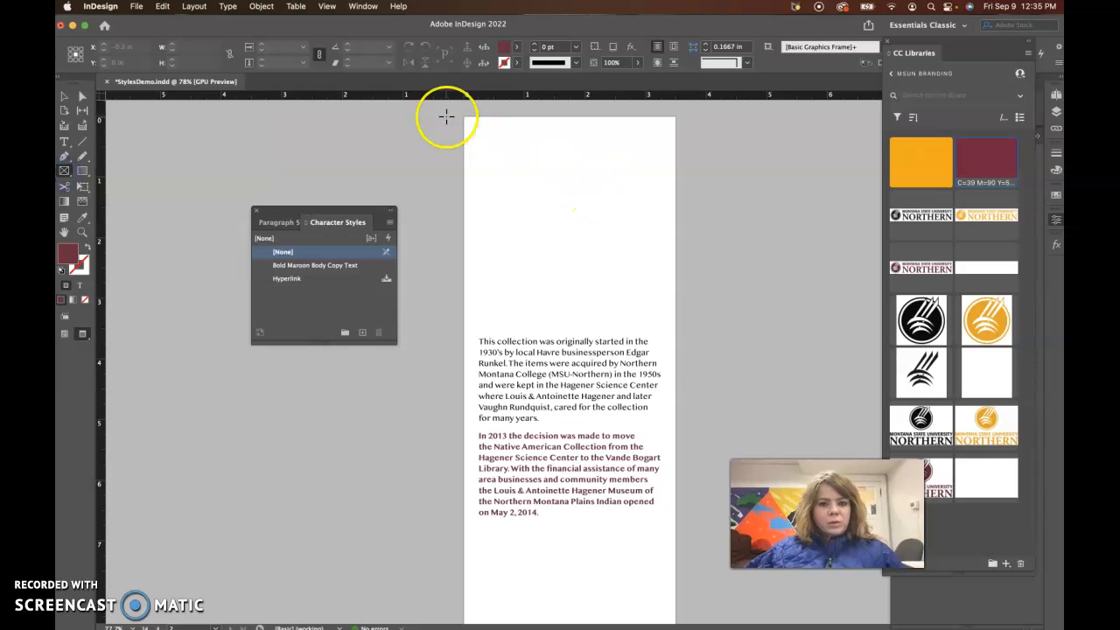
key(w)
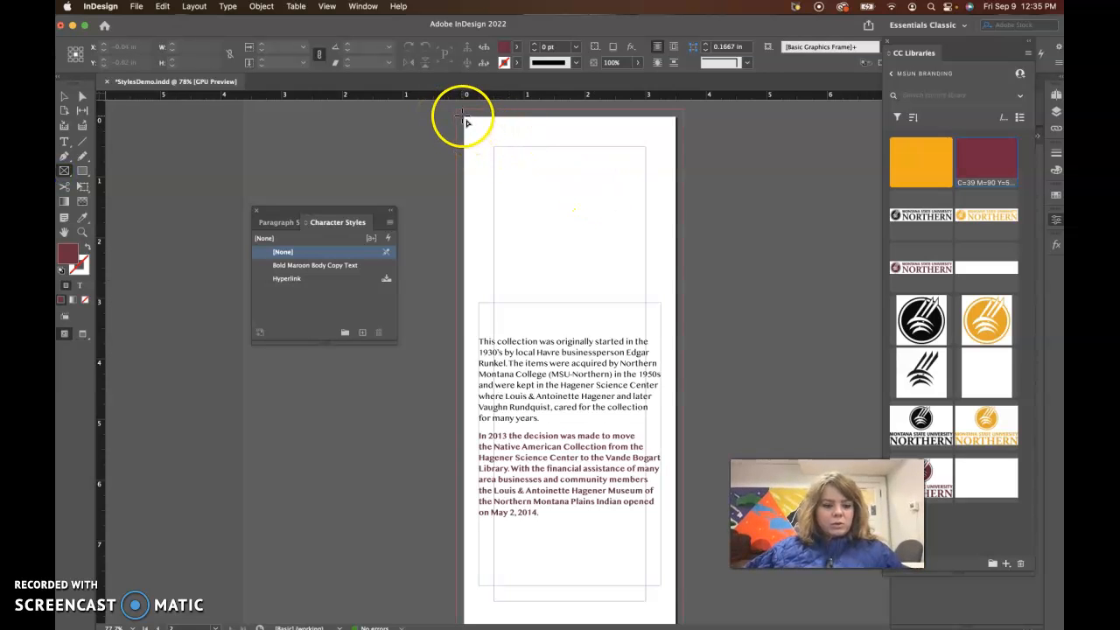
drag(462, 115, 682, 292)
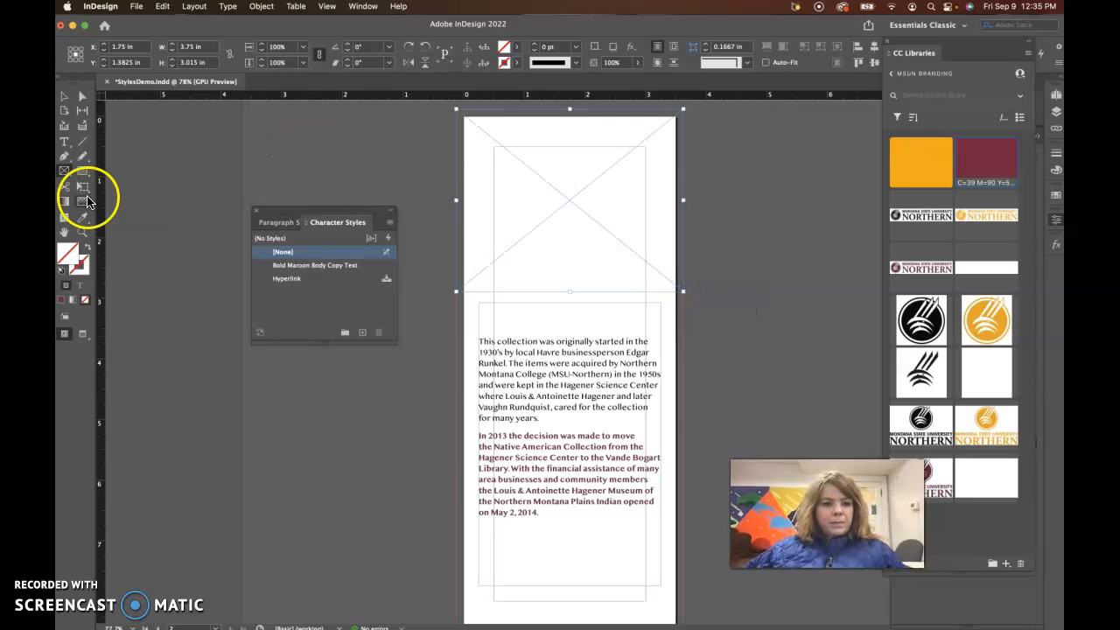
Place Header_Library.jpg from the images folder into the new frame.
click(137, 7)
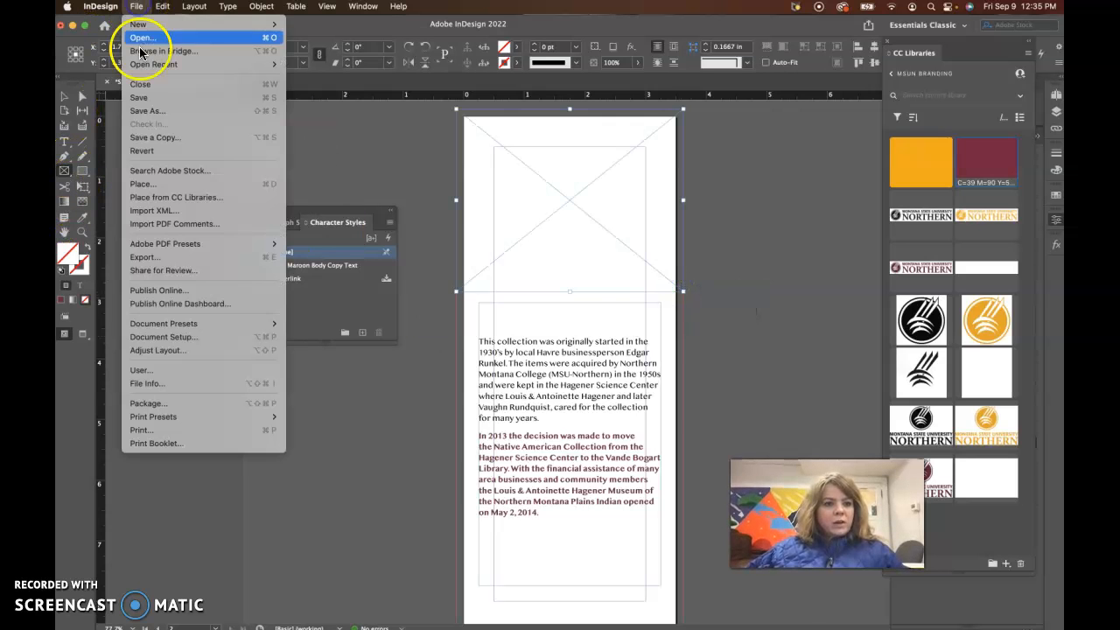
click(146, 182)
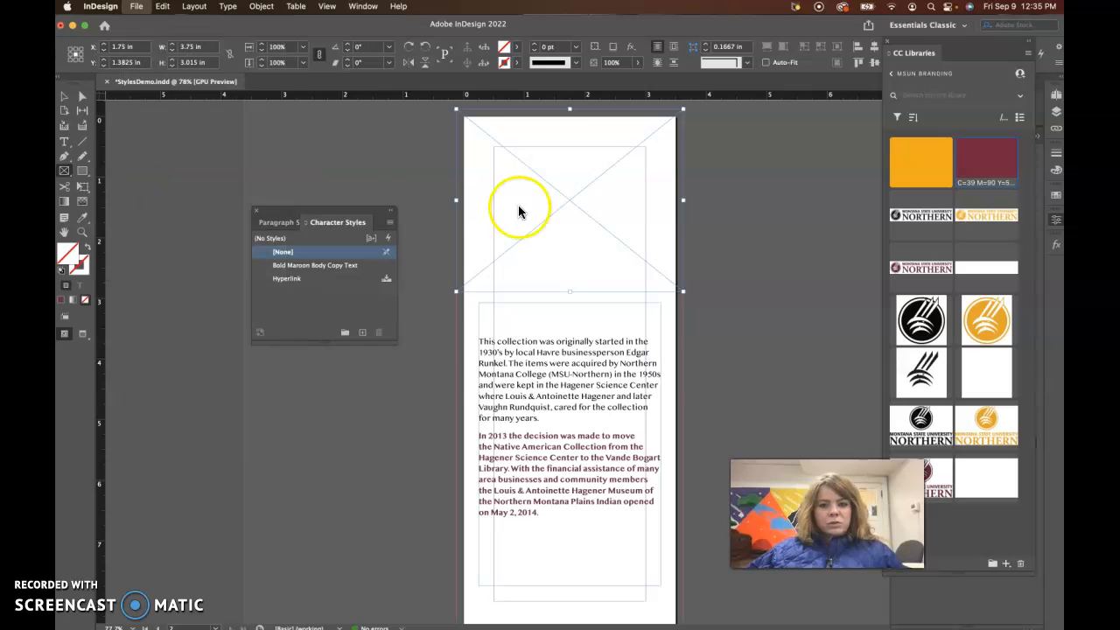
double_click(424, 195)
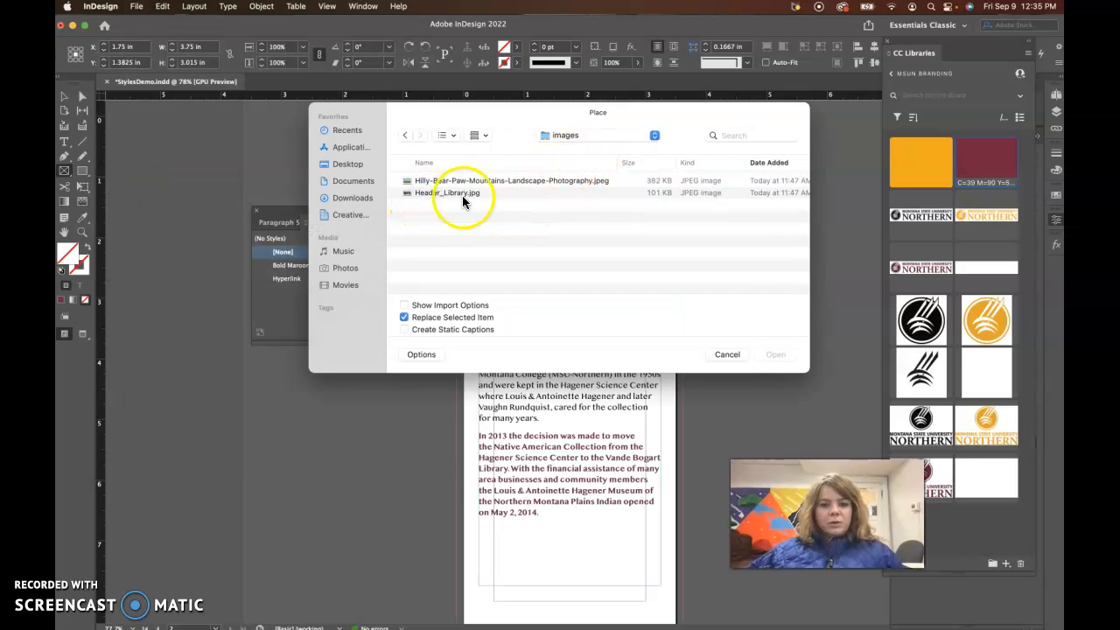
click(441, 192)
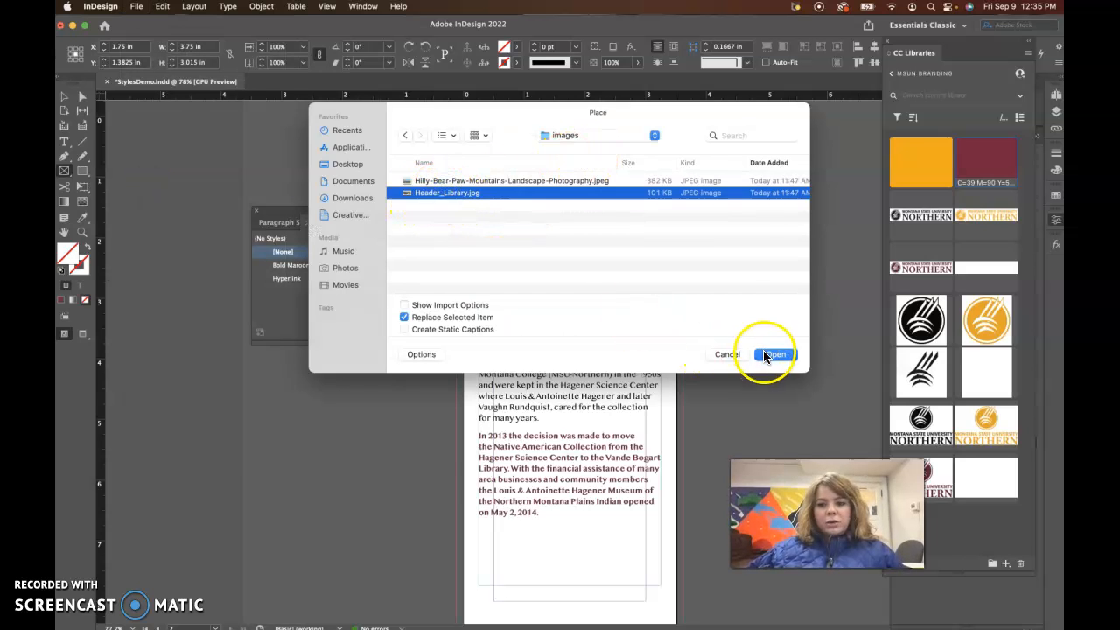
click(775, 354)
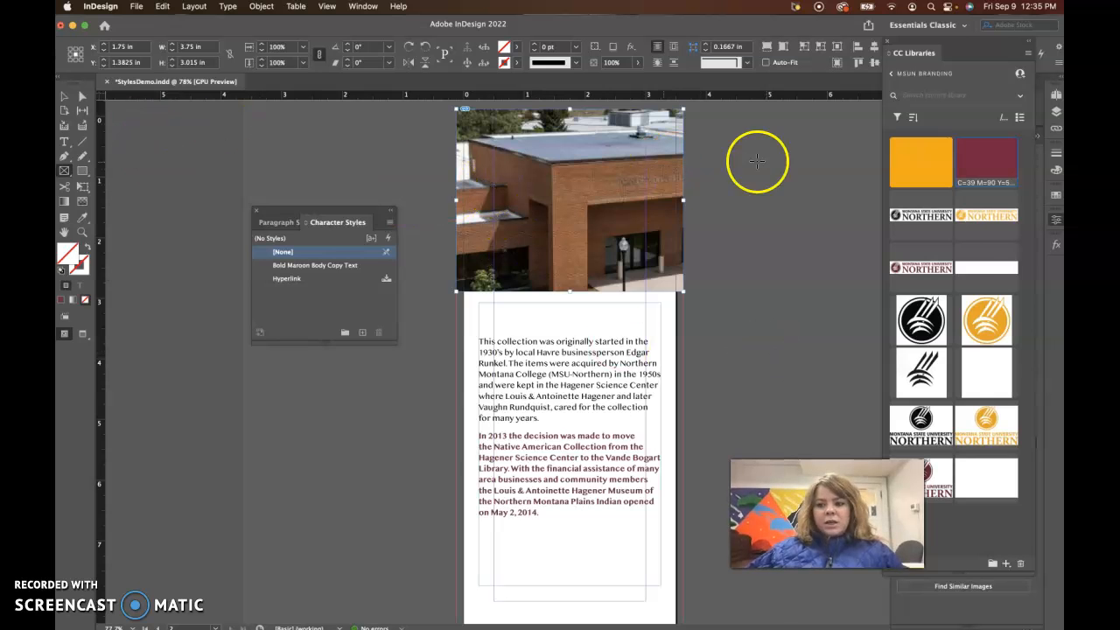
Move the CC Libraries panel clear of the frame fitting options and fit the library image content to its frame.
click(1032, 53)
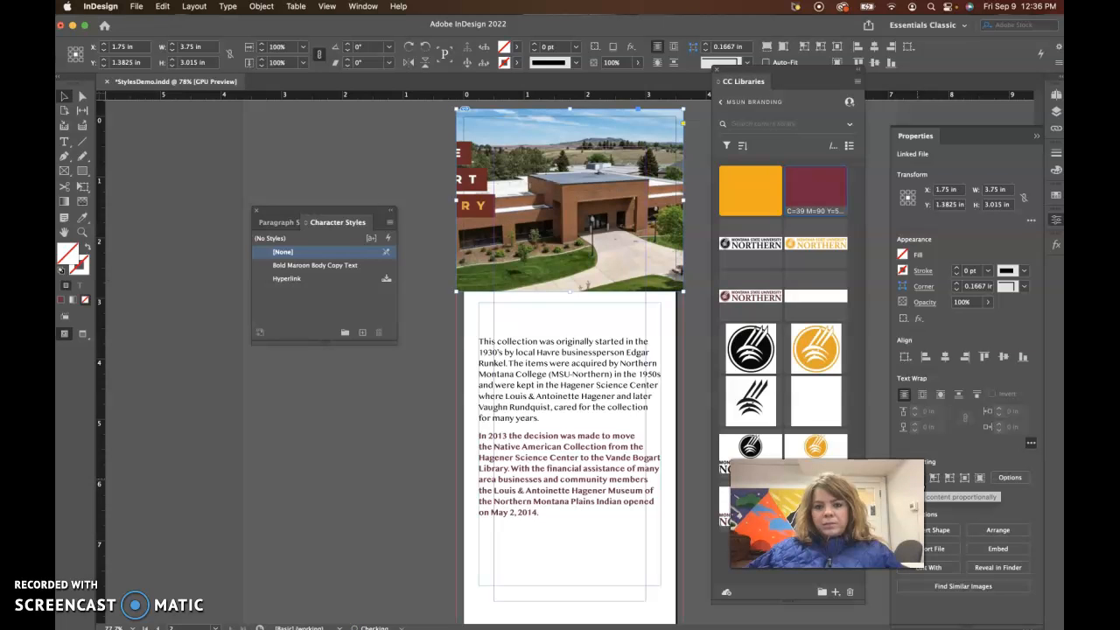
click(929, 478)
click(946, 479)
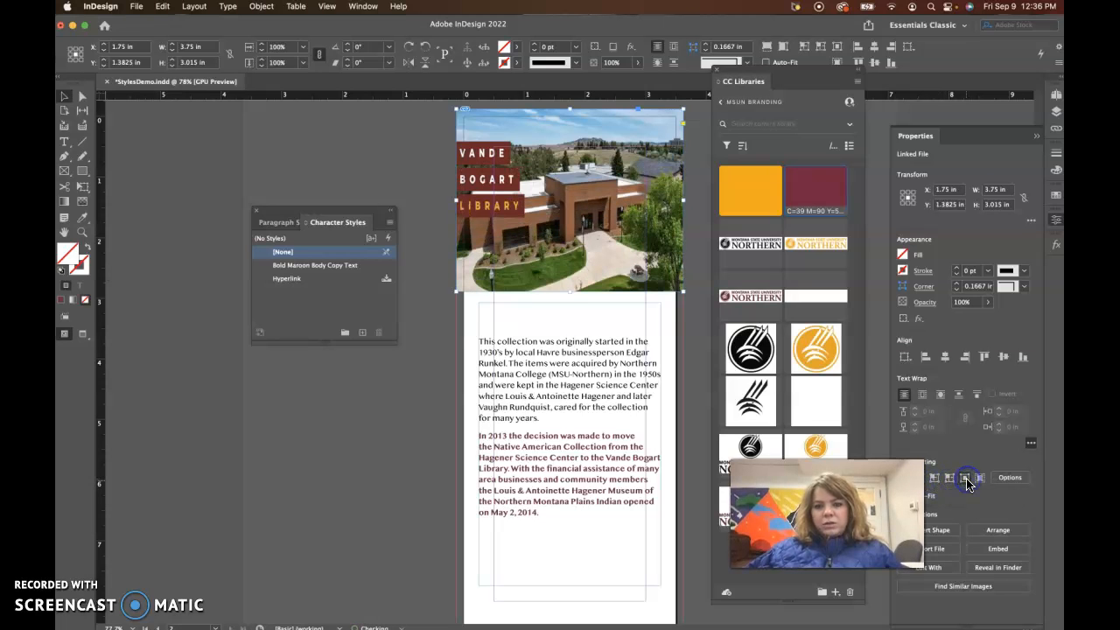
Enlarge the library image inside its frame to about 4.465 by 3.465 in and preview page 2 without guides.
click(82, 97)
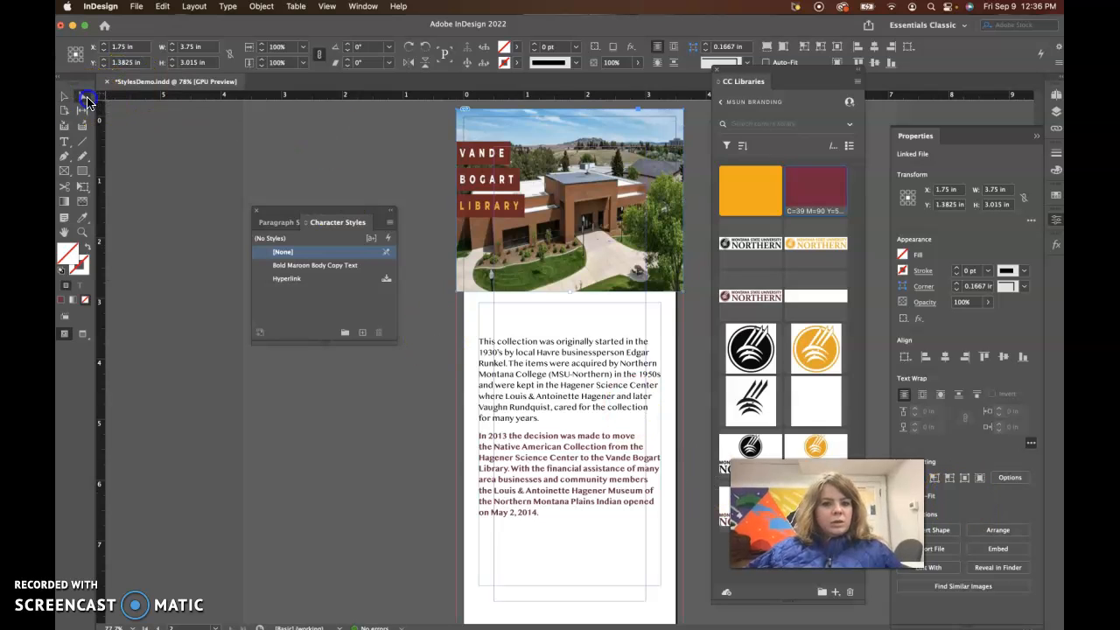
click(538, 213)
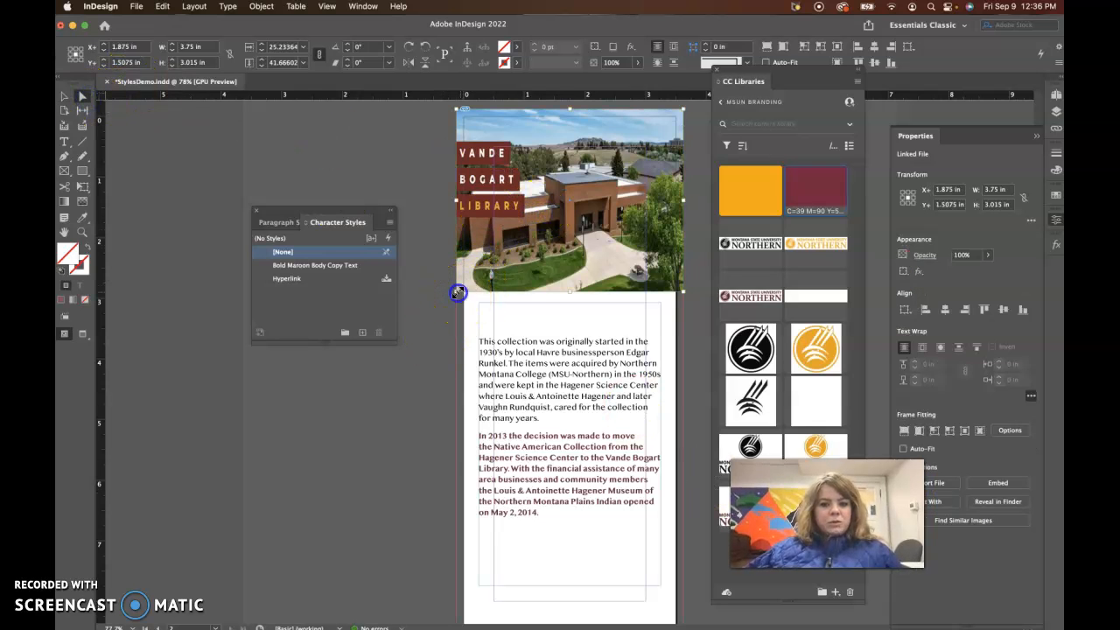
drag(456, 292, 412, 320)
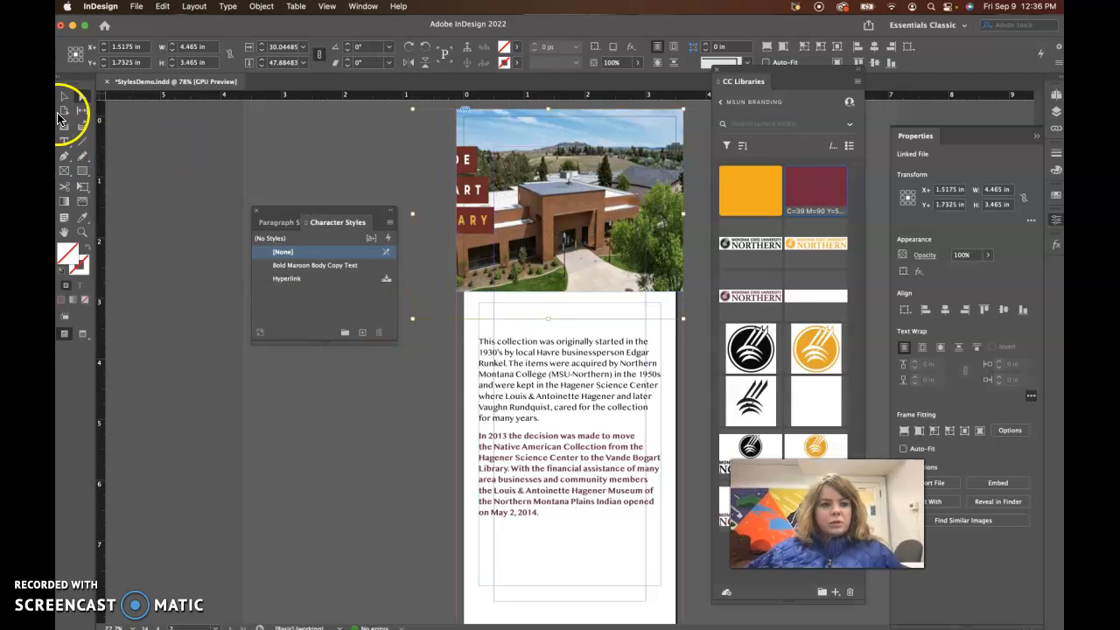
click(286, 167)
key(w)
click(422, 199)
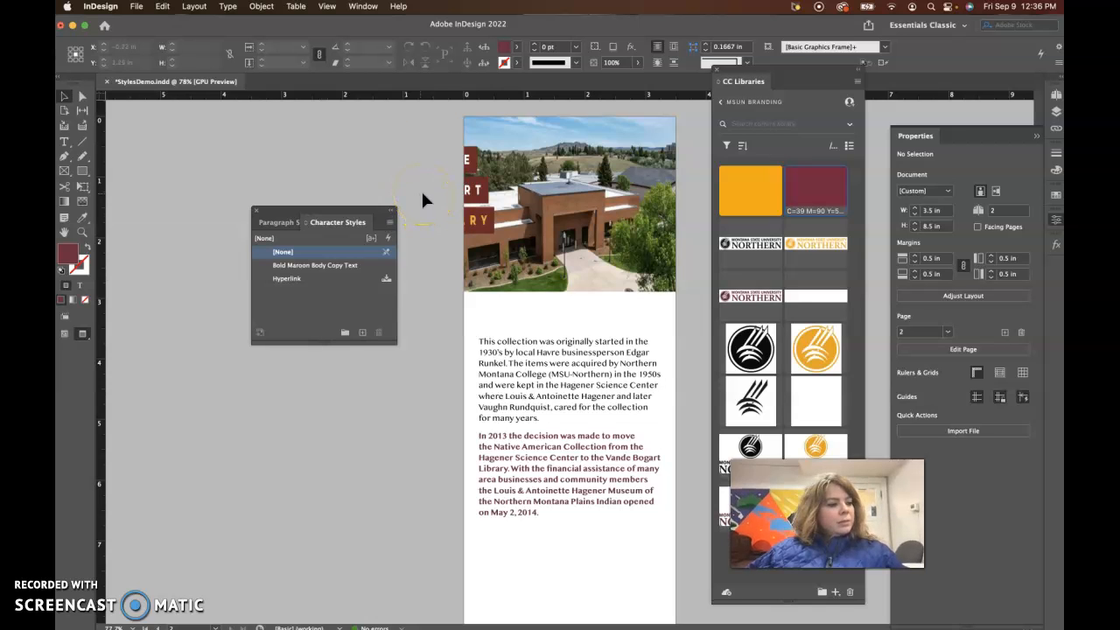
Give the library image frame a 6 pt stroke in the orange MSUN Branding color C=4 M=36 Y=100 K=0.
click(542, 216)
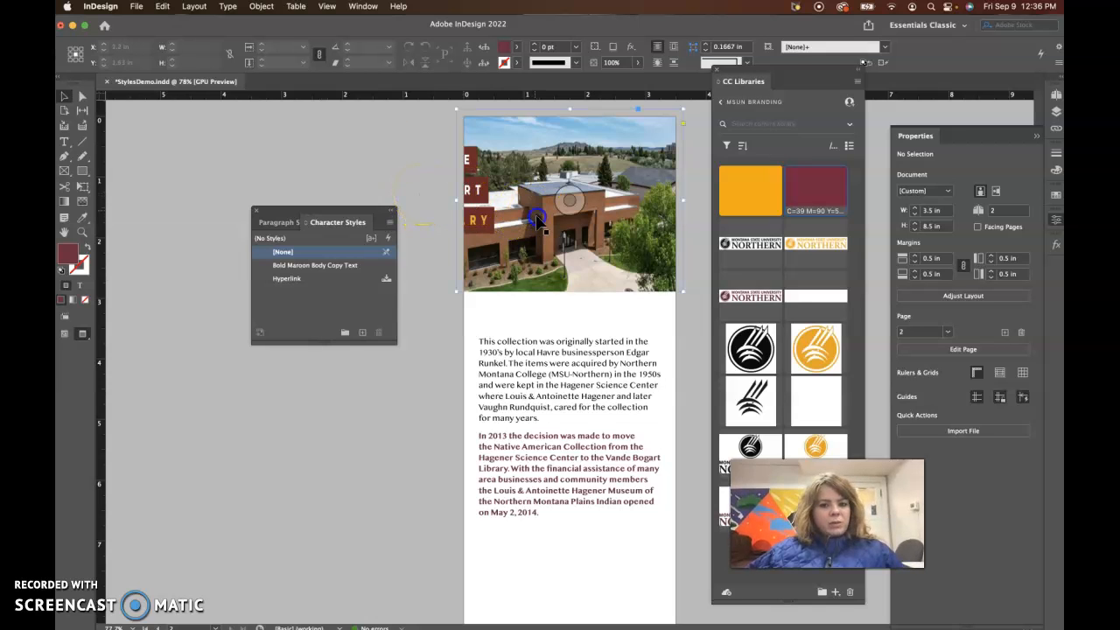
click(588, 223)
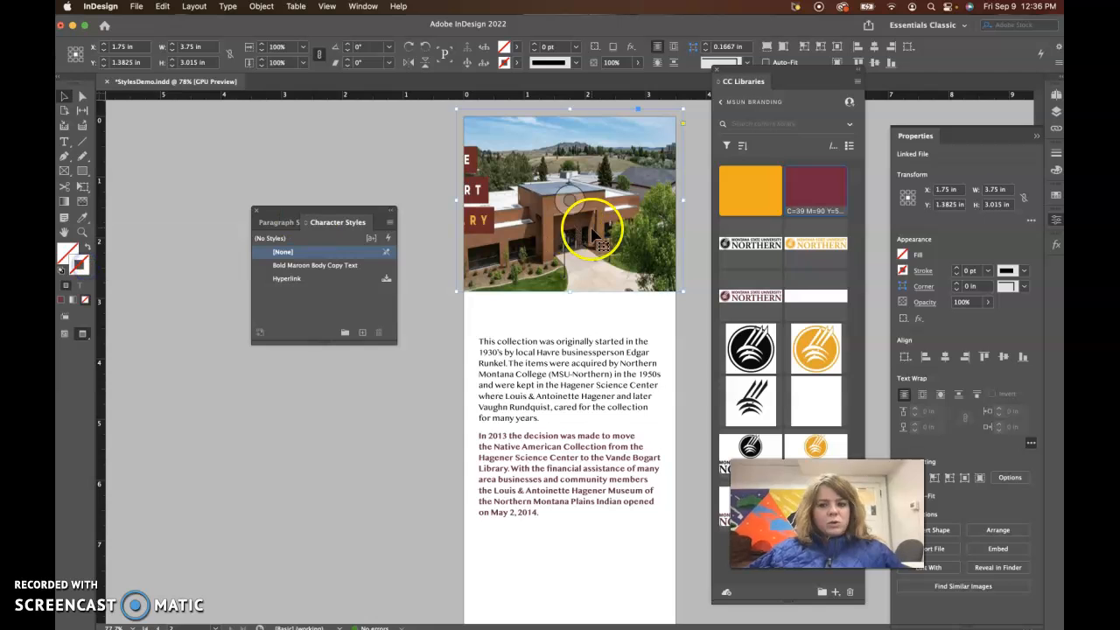
click(750, 188)
click(449, 222)
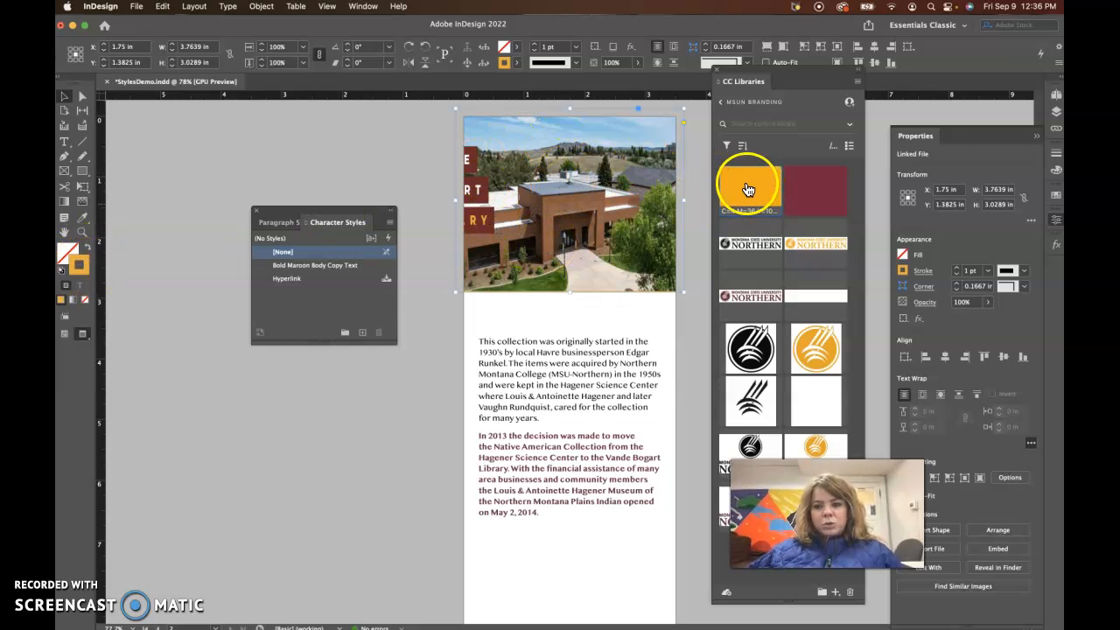
click(957, 268)
click(956, 268)
click(957, 268)
click(956, 269)
click(957, 269)
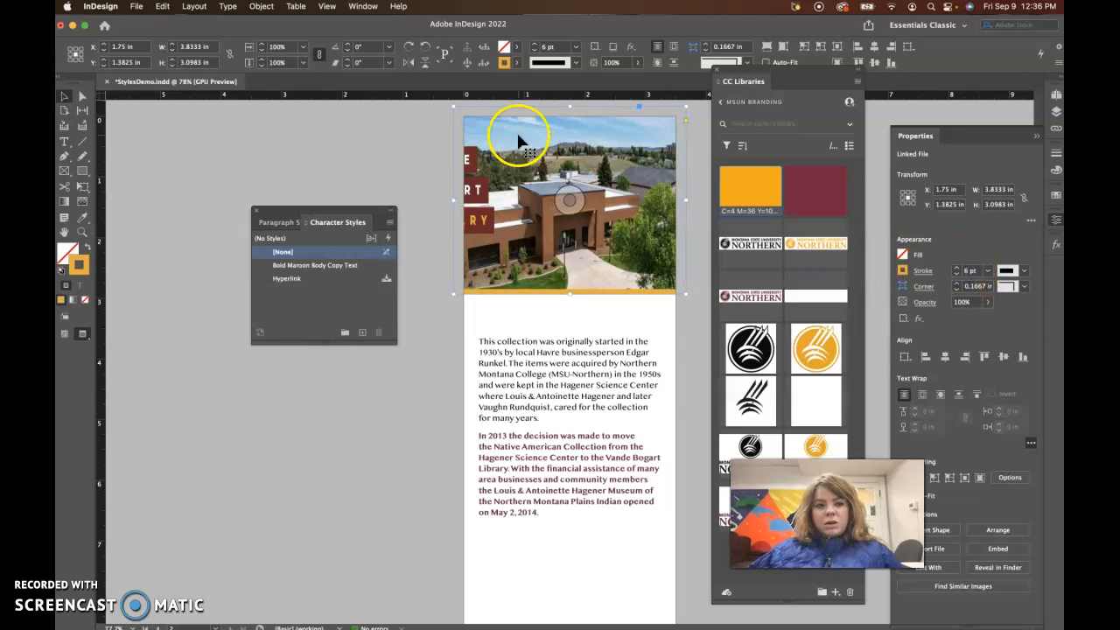
Add a drop shadow in Multiply mode at 75% opacity to the library image frame, with the preview switched on.
click(257, 7)
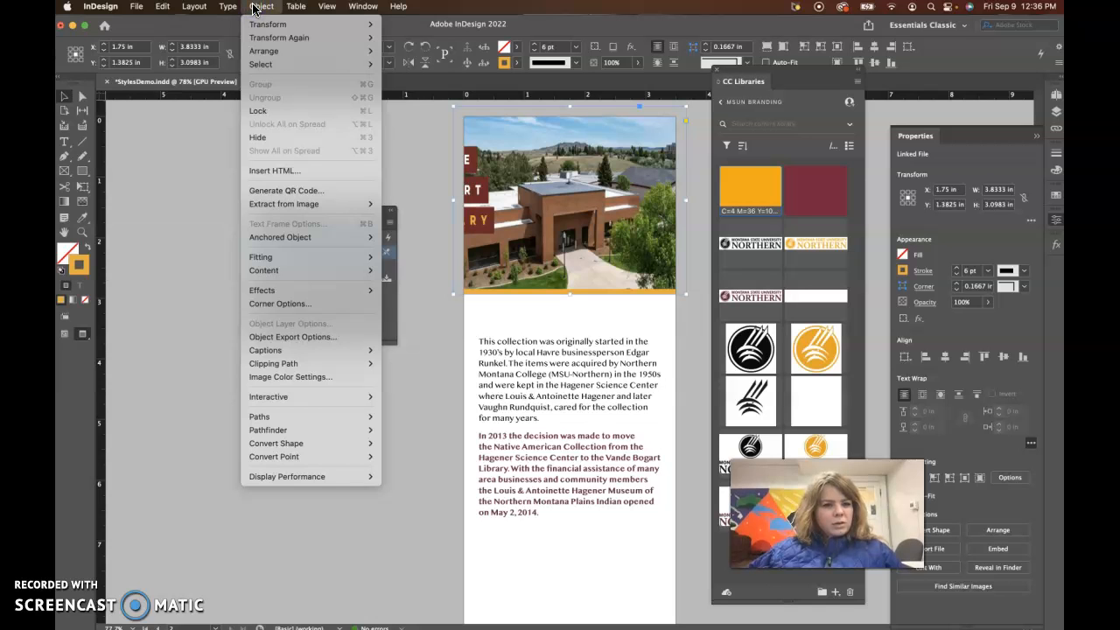
mouse_move(267, 292)
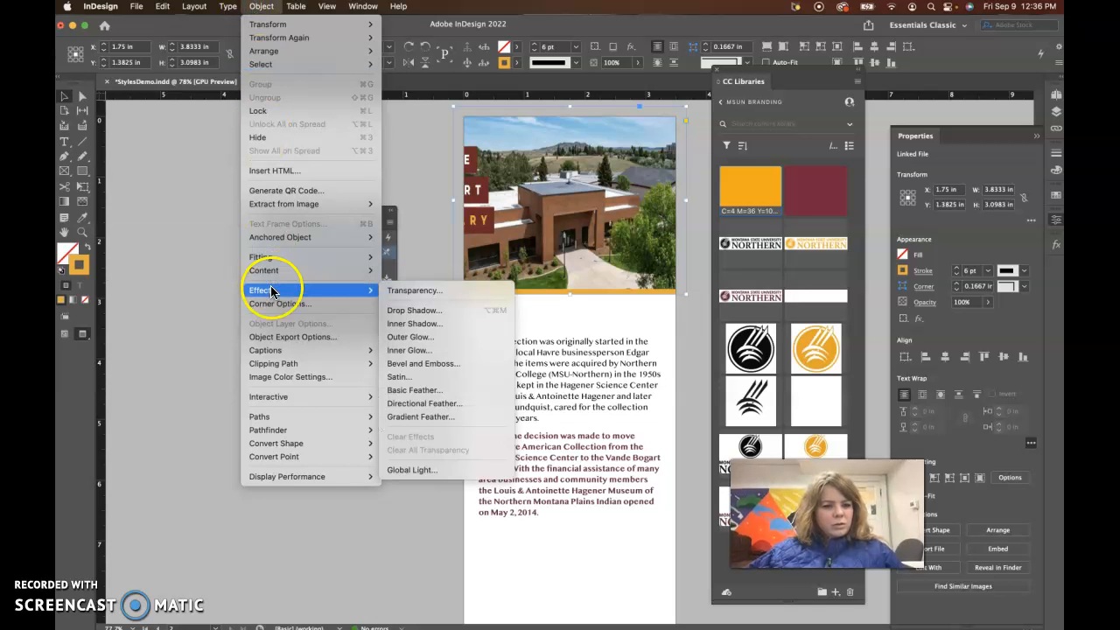
click(432, 309)
drag(578, 200, 825, 95)
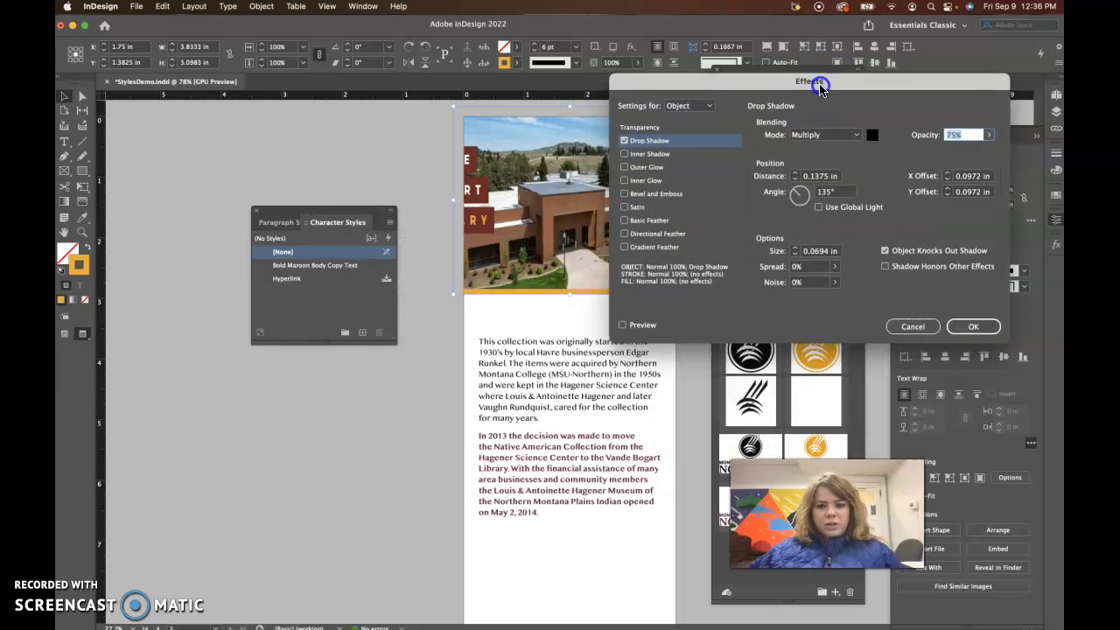
click(624, 323)
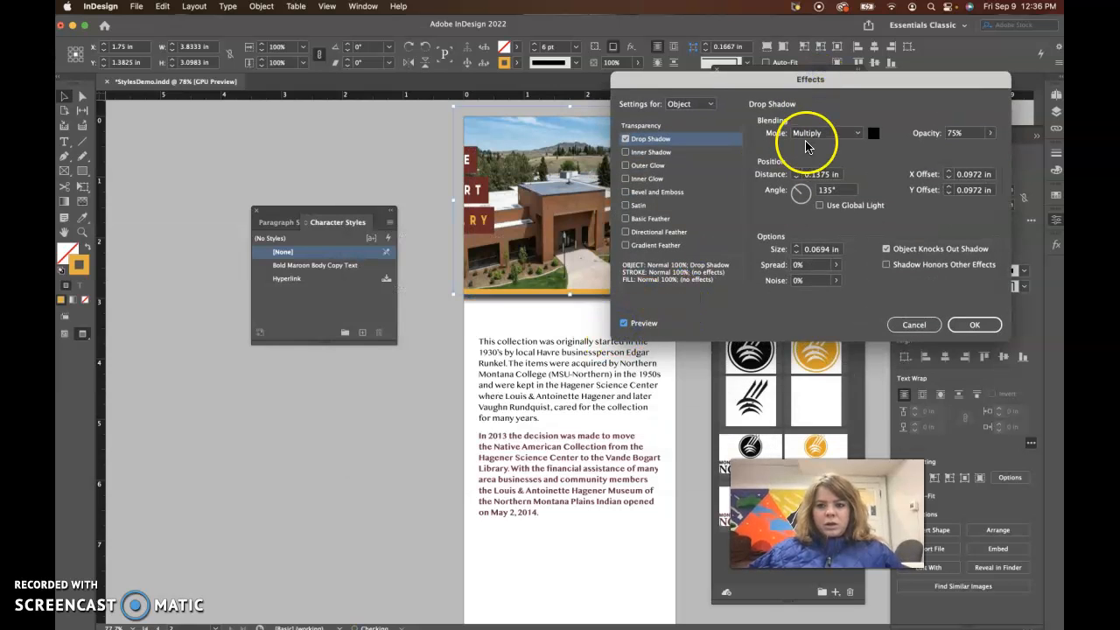
click(974, 324)
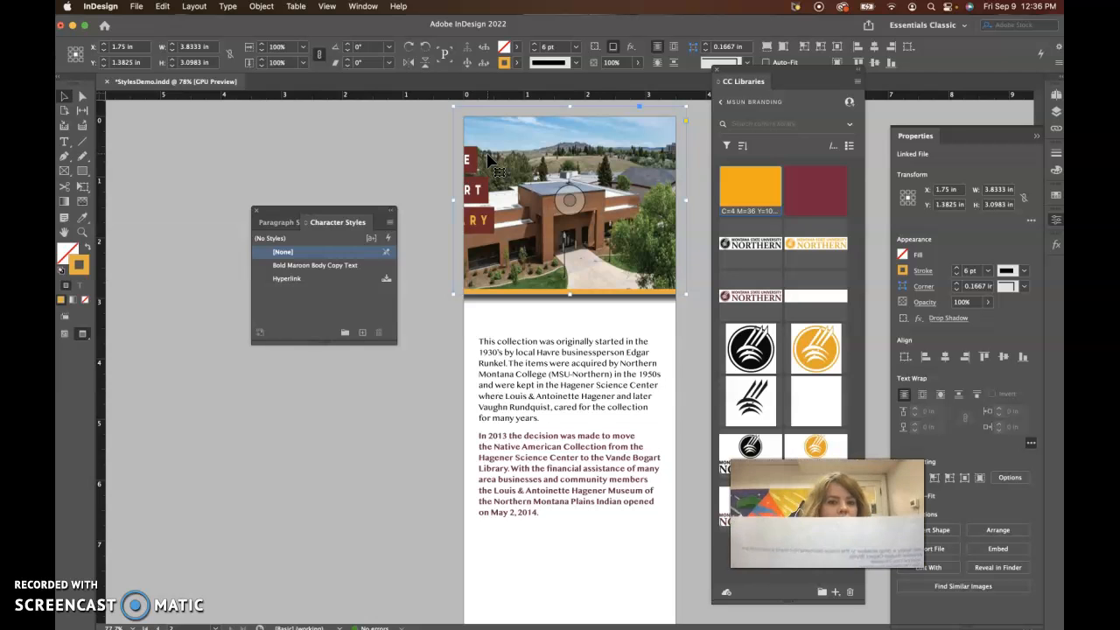
Show the Object Styles panel and dock it beneath the Character Styles panel.
click(362, 6)
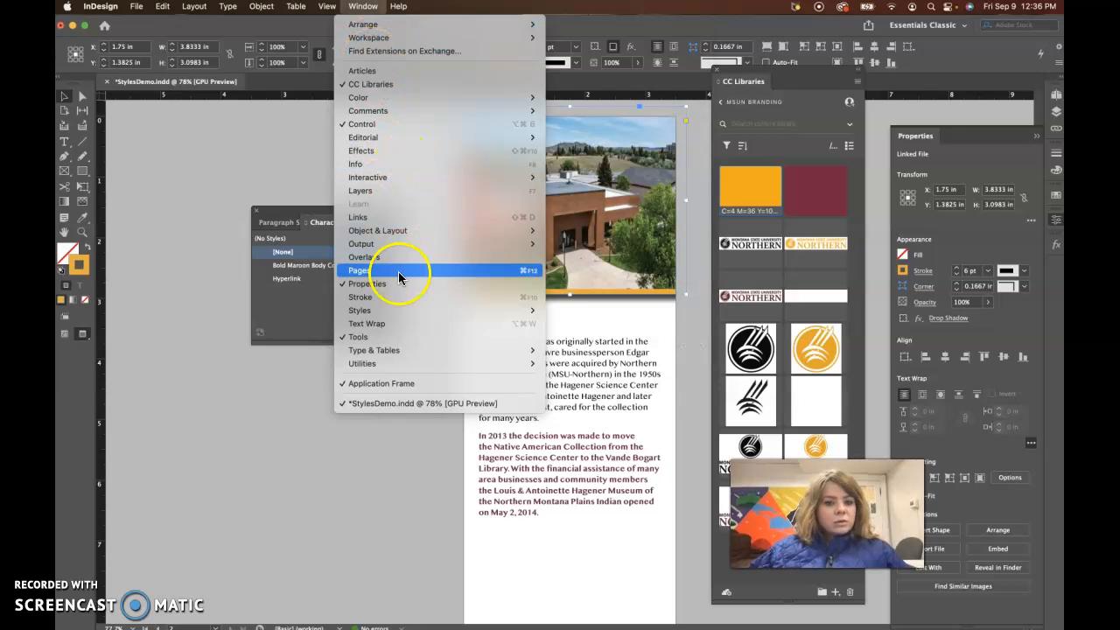
mouse_move(398, 315)
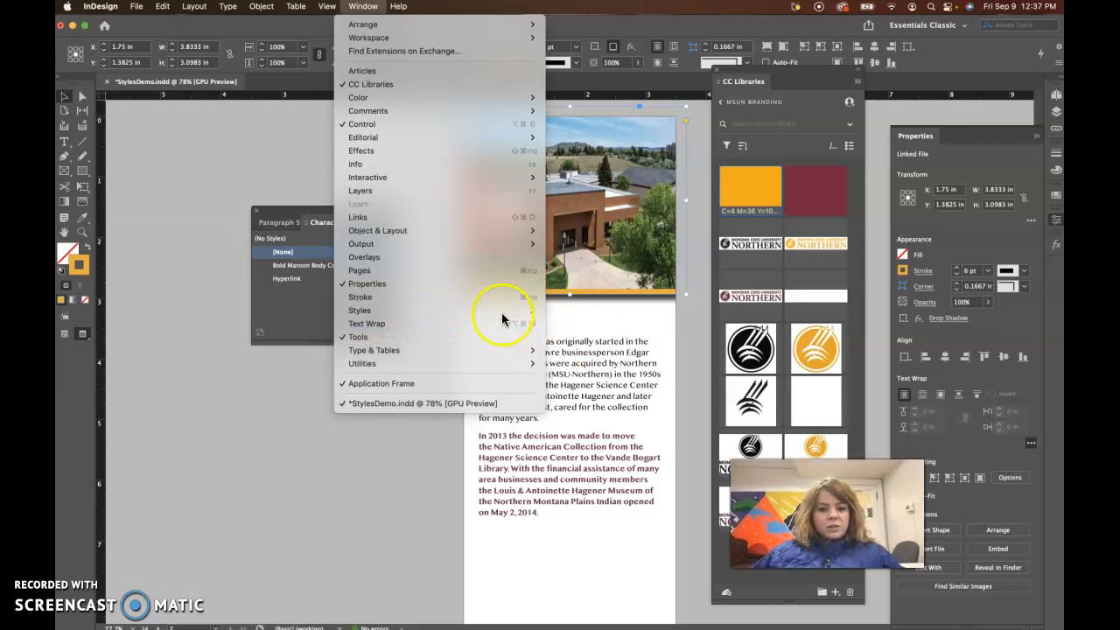
click(579, 338)
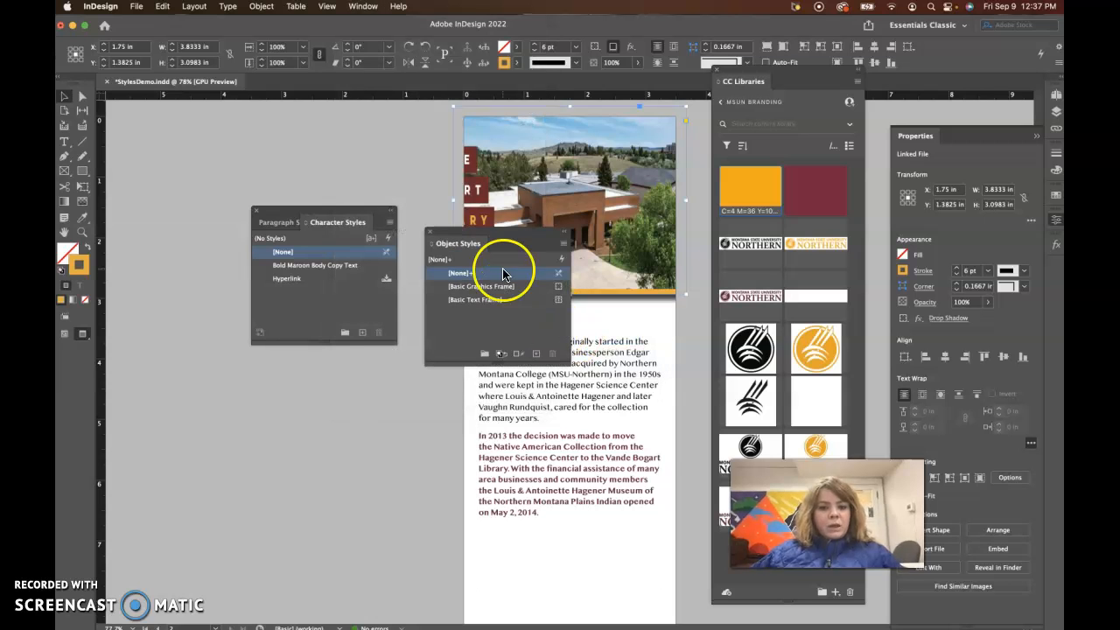
drag(475, 243, 370, 326)
Create an object style named Drop Shadow Yellow Stroke from the selected library image frame.
click(389, 350)
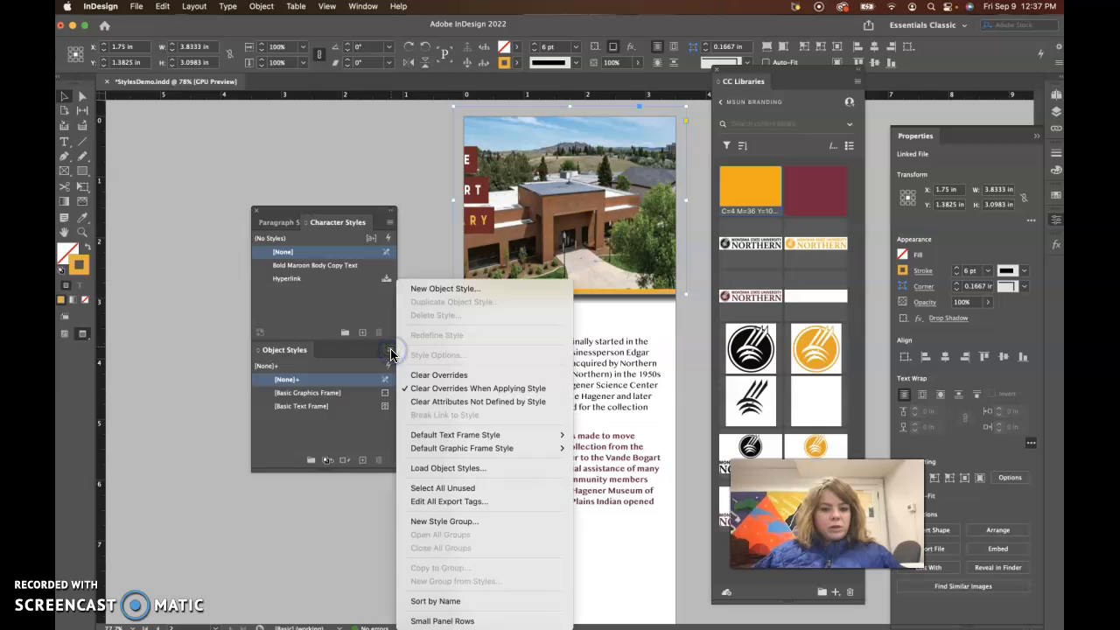
click(430, 288)
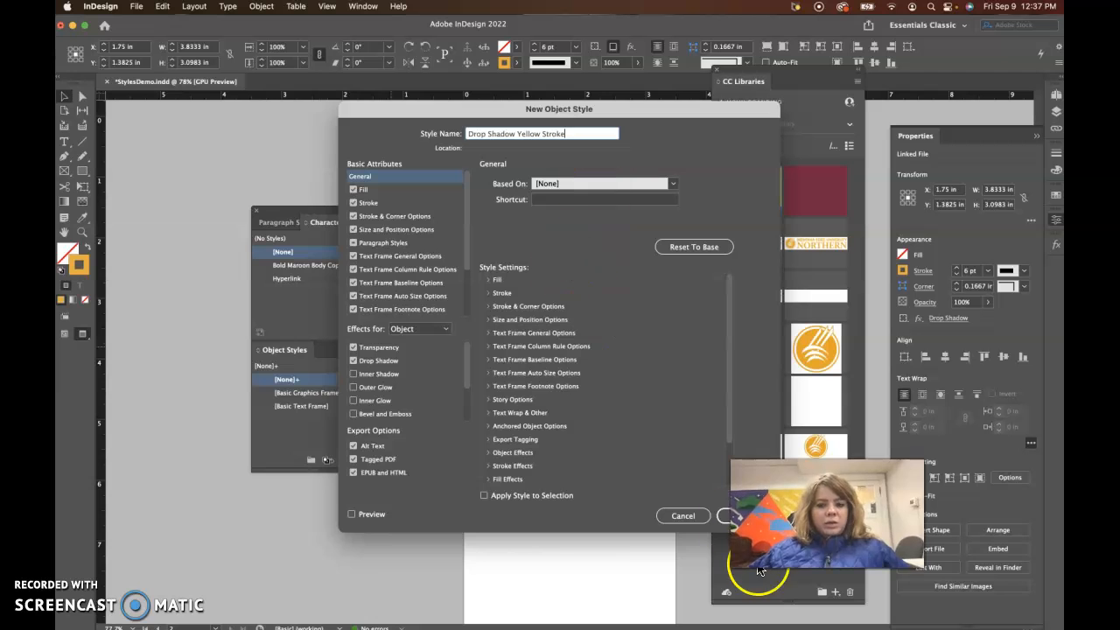
click(726, 515)
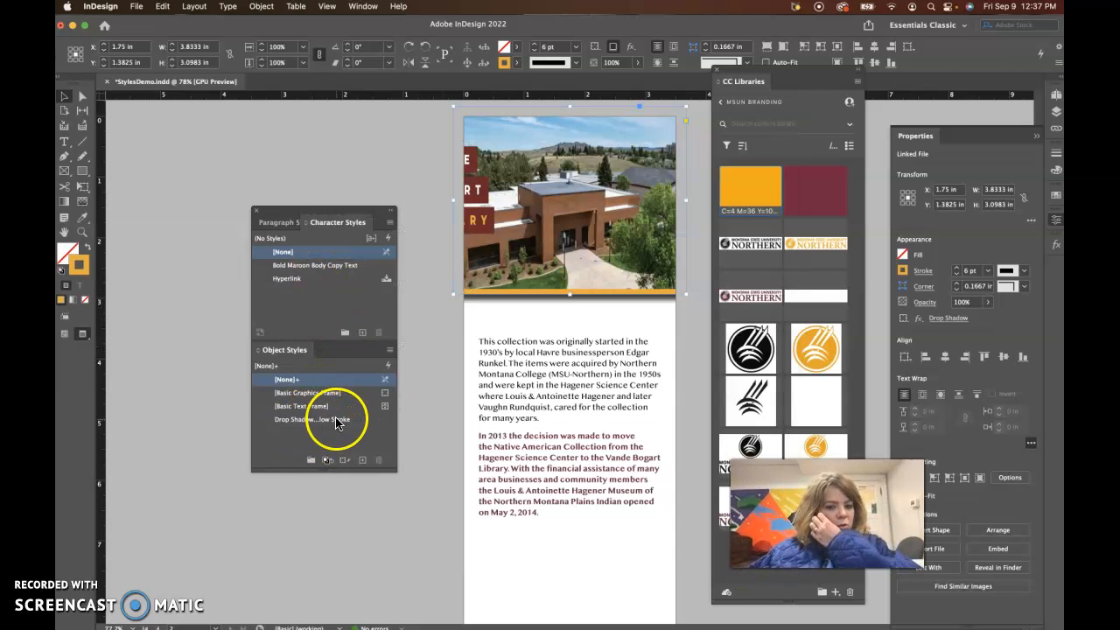
Draw a rectangle about 3.255 by 1.13 in below the maroon paragraph and apply the Drop Shadow Yellow Stroke object style.
click(82, 172)
drag(478, 529, 675, 597)
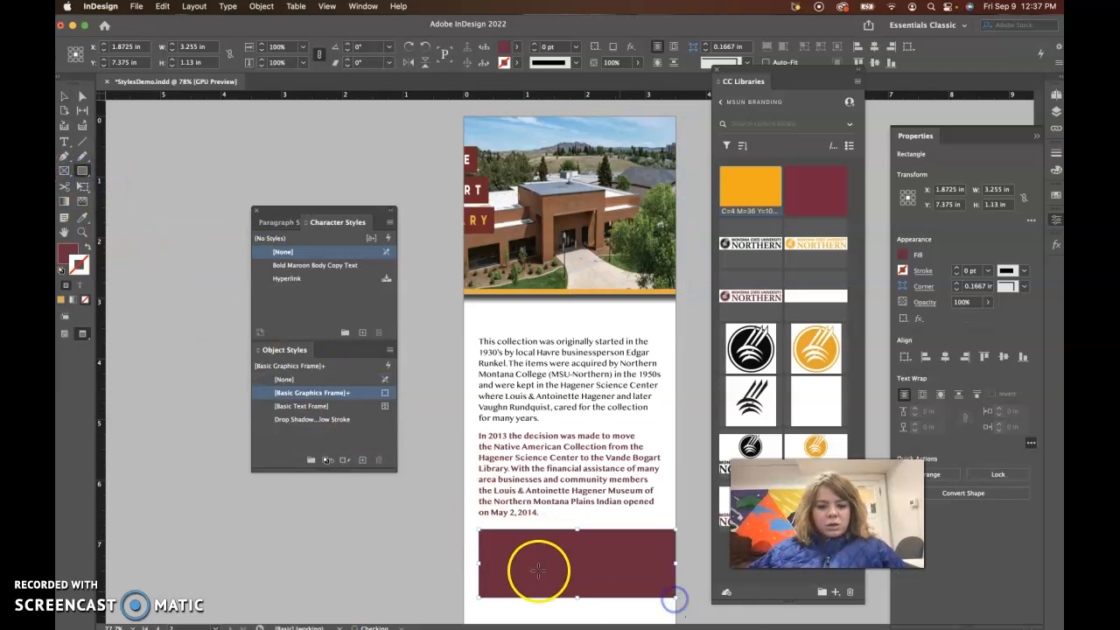
click(297, 419)
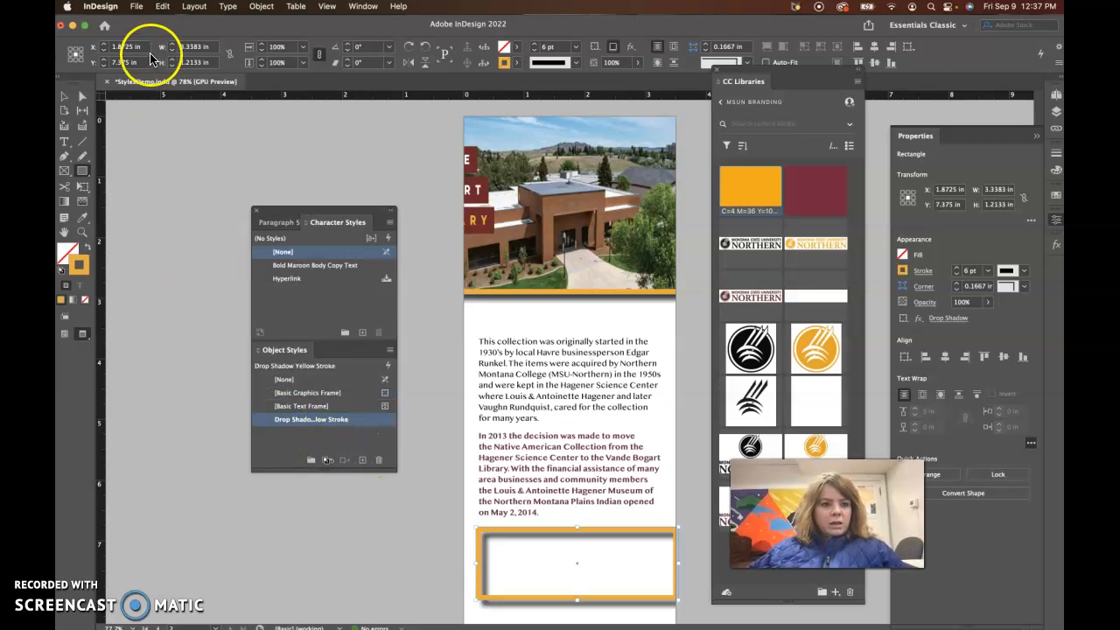
Place the hills landscape image from the images folder into the new stroked rectangle.
click(136, 6)
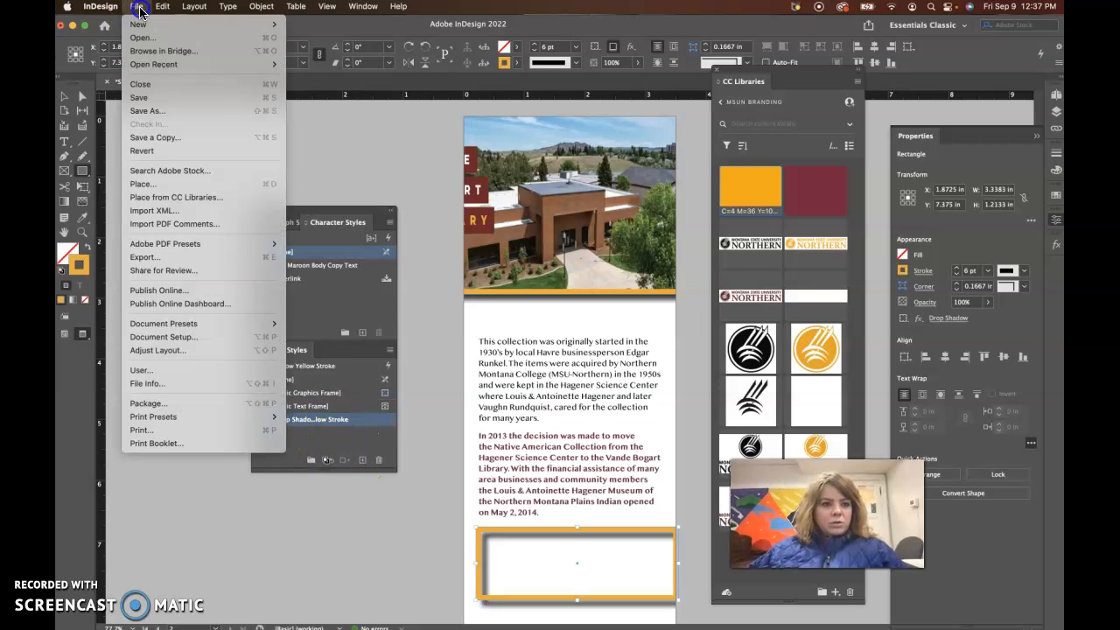
click(149, 185)
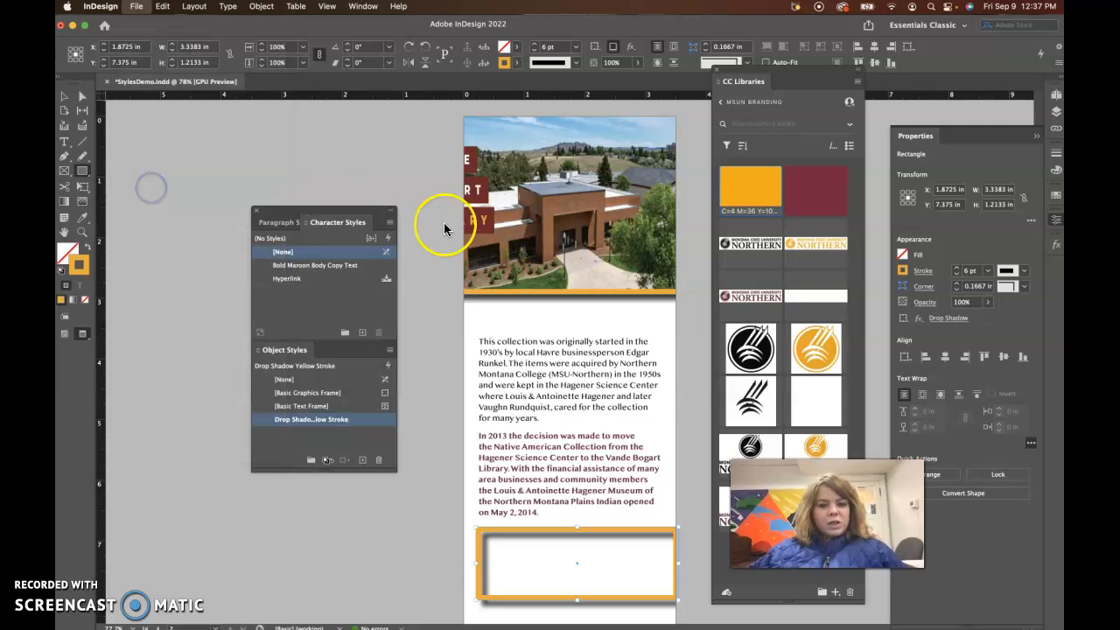
double_click(472, 181)
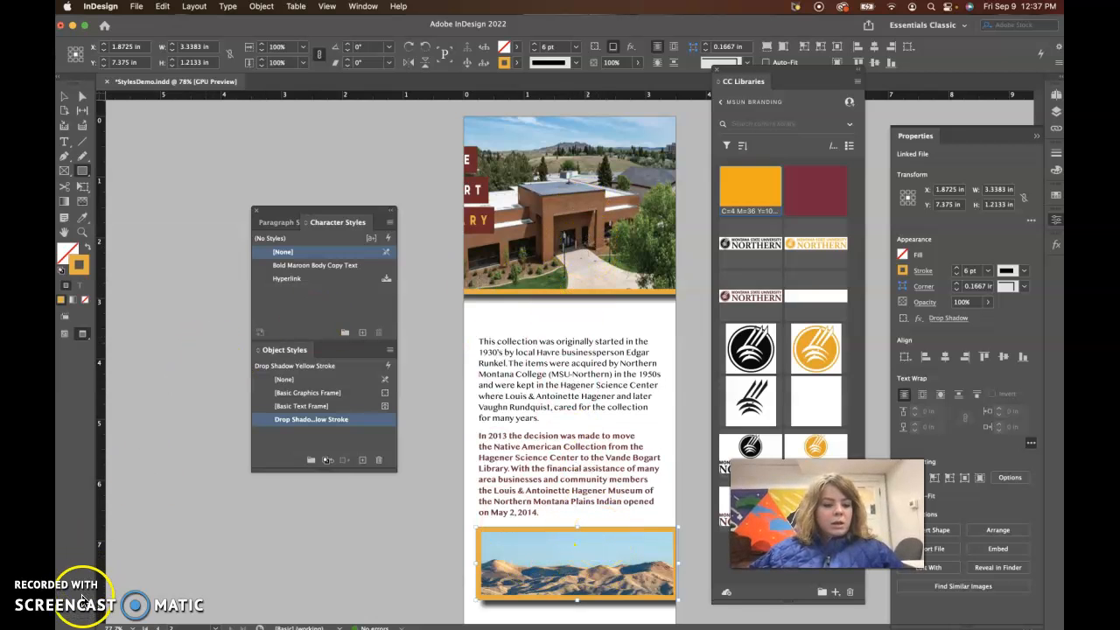
key(Tab)
key(Tab)
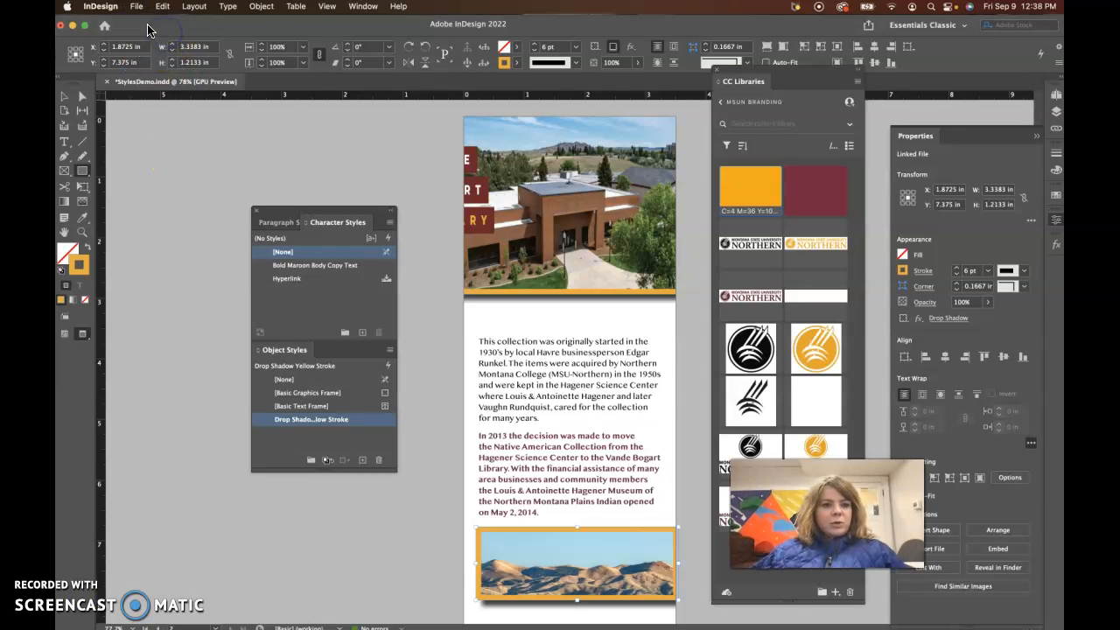
Start exporting the document as StylesDemo in Adobe PDF (Print) format to the Styles Demo folder.
click(136, 6)
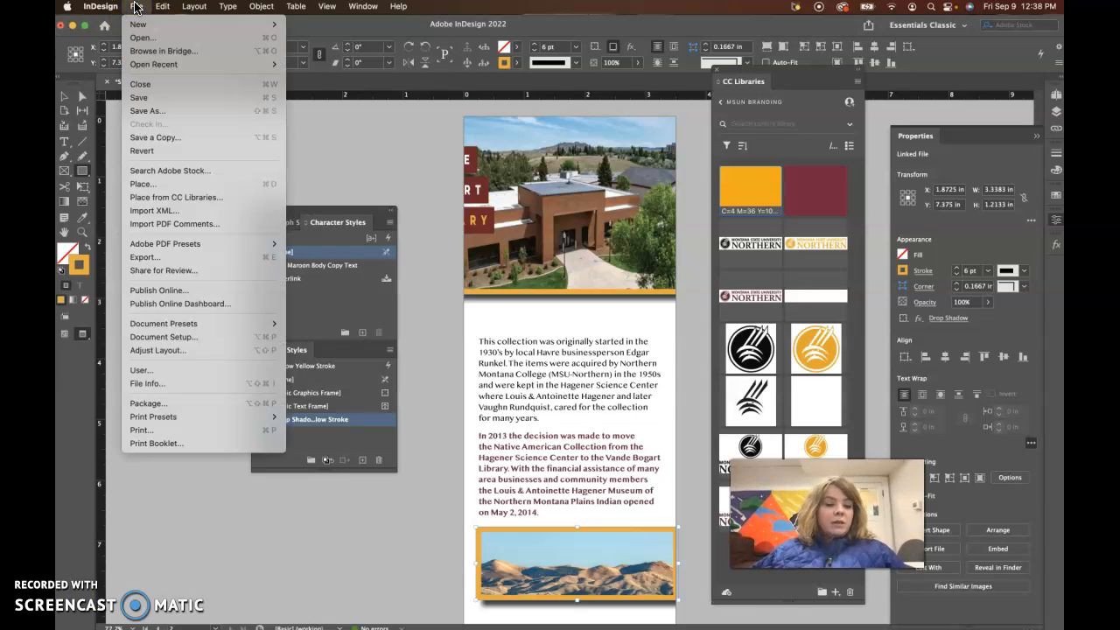
click(166, 257)
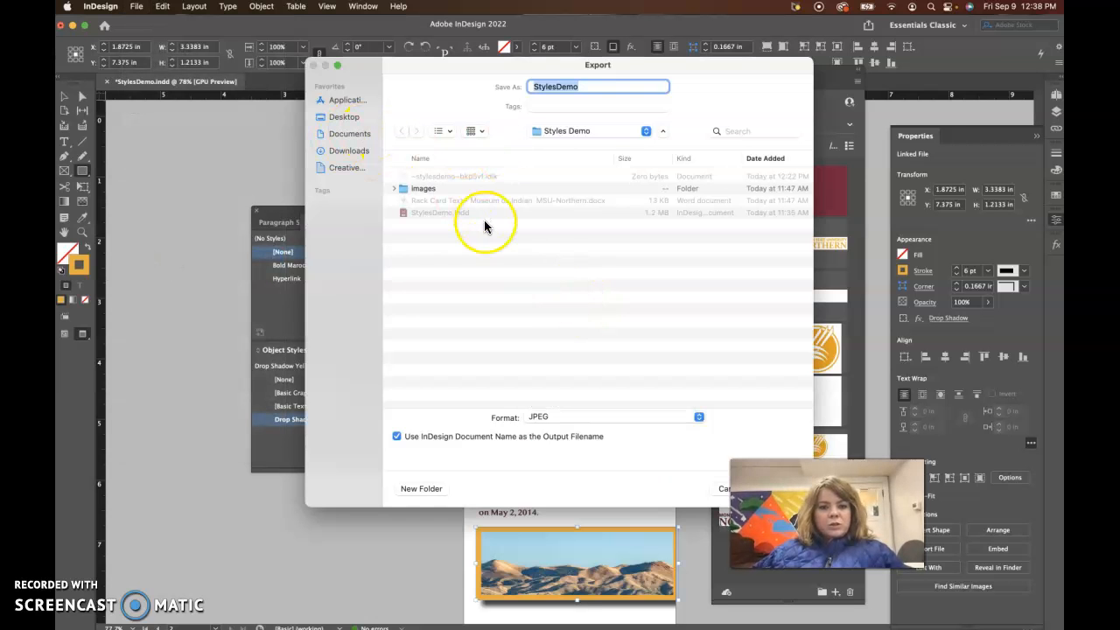
click(542, 418)
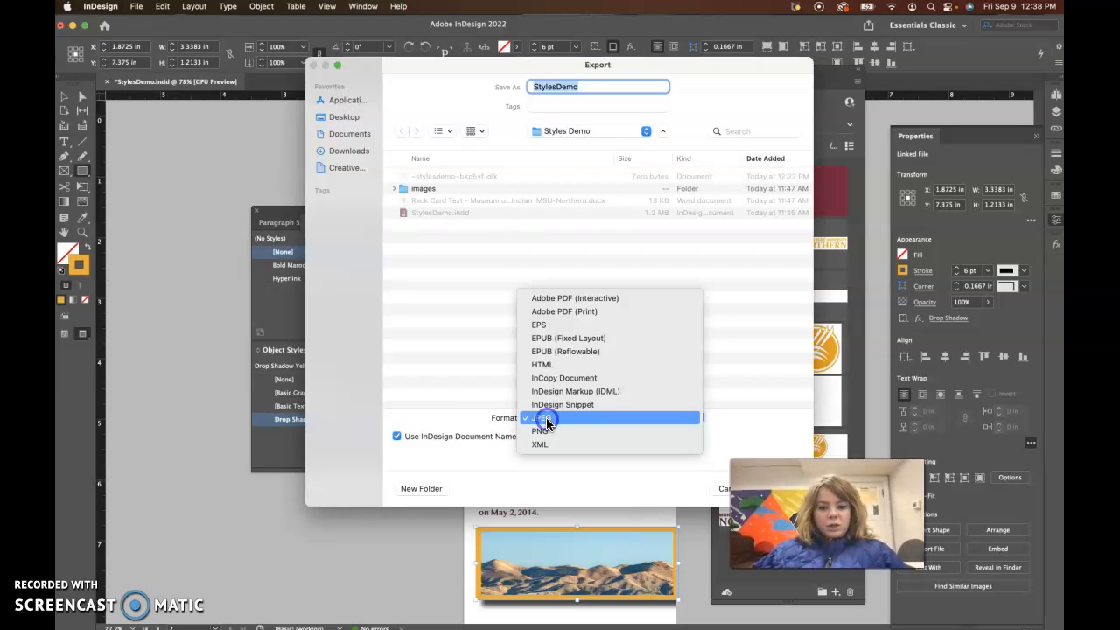
click(562, 312)
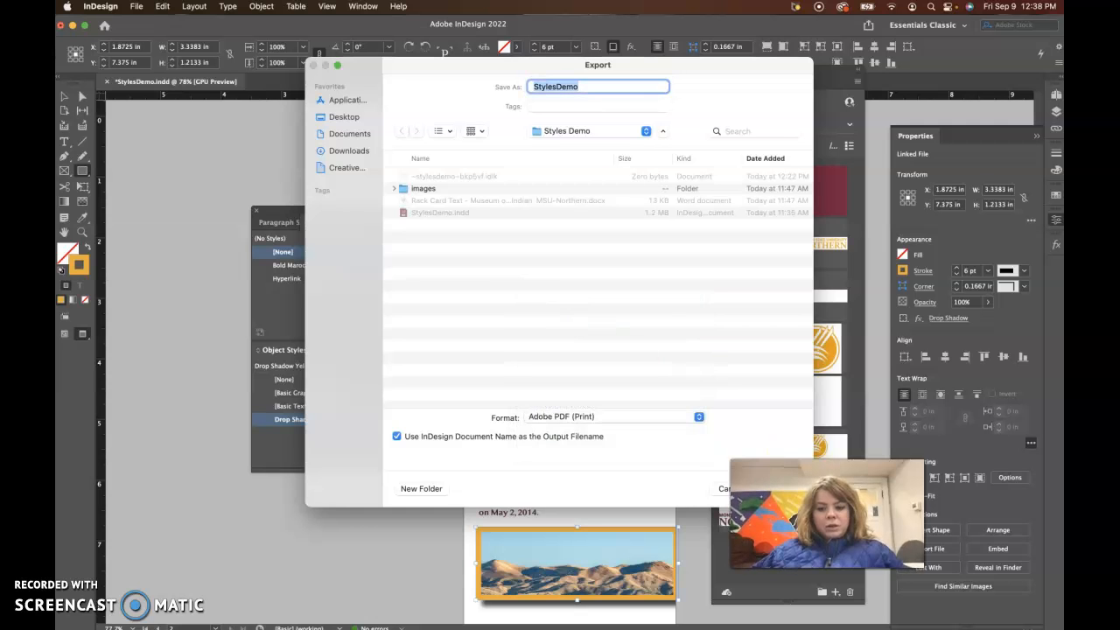
key(Return)
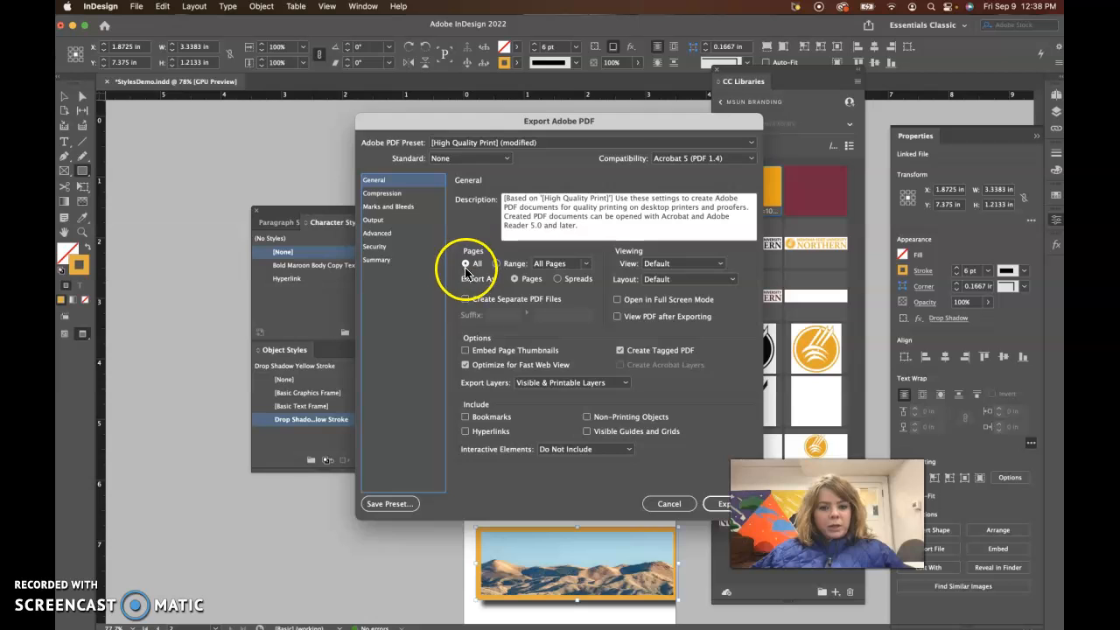
Include crop marks and the document bleed settings in the PDF and export it.
click(385, 194)
click(388, 209)
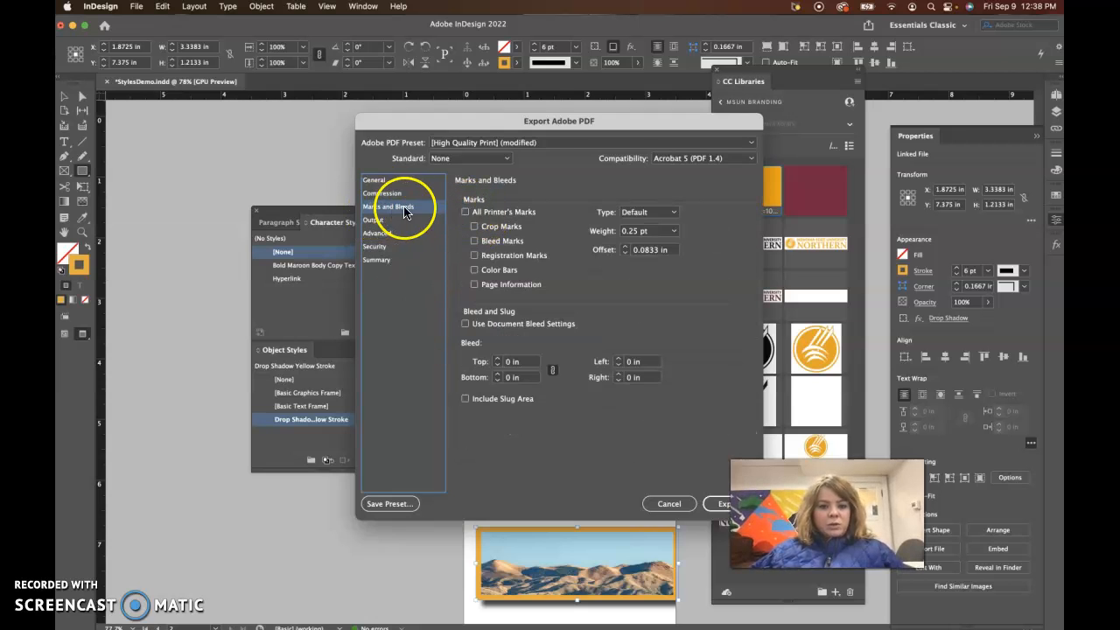
click(475, 226)
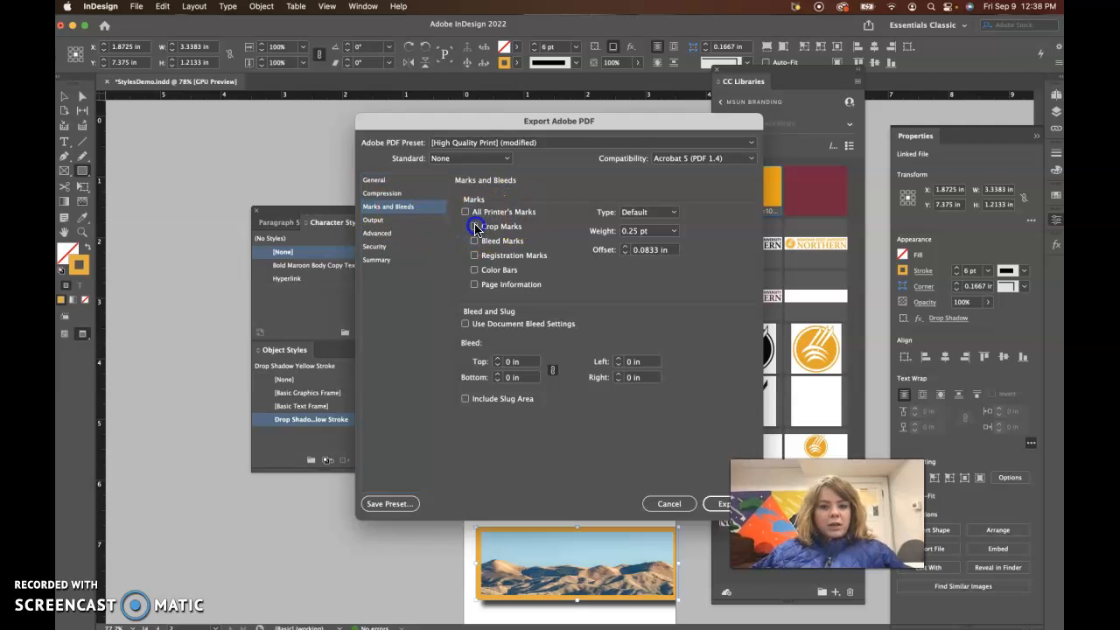
click(465, 324)
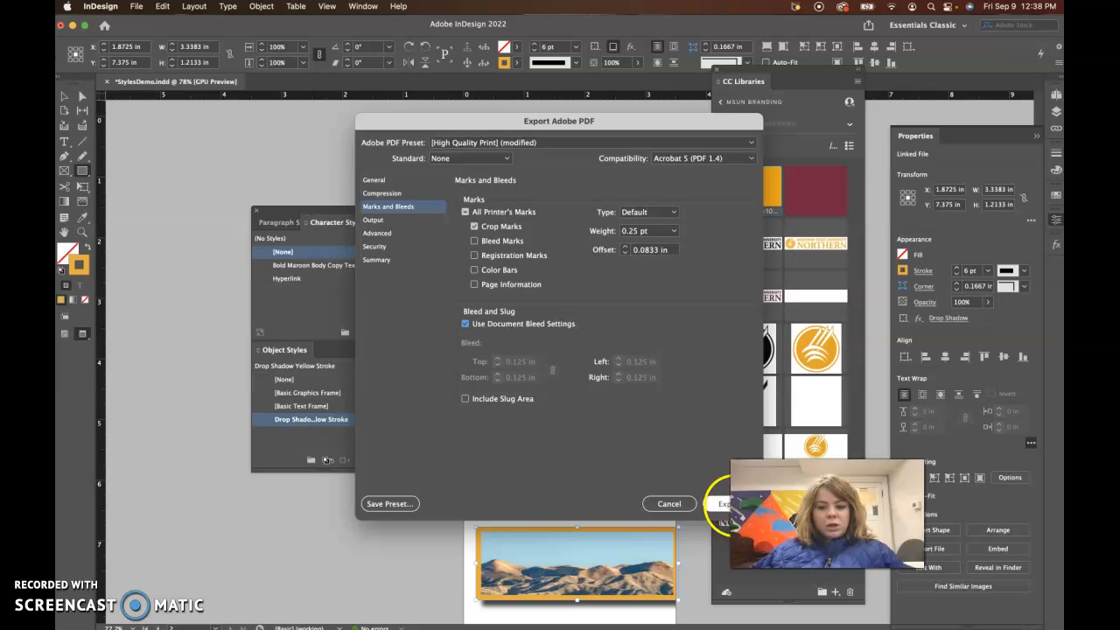
click(726, 504)
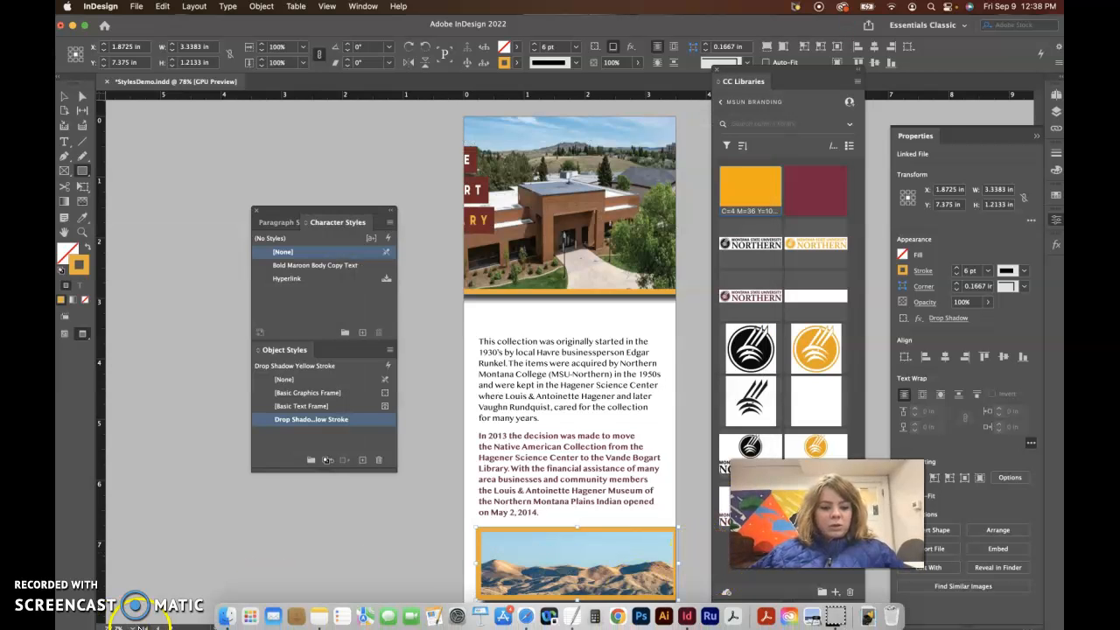
Switch to Finder and open the exported StylesDemo.pdf from the Styles Demo folder on the Desktop.
click(225, 618)
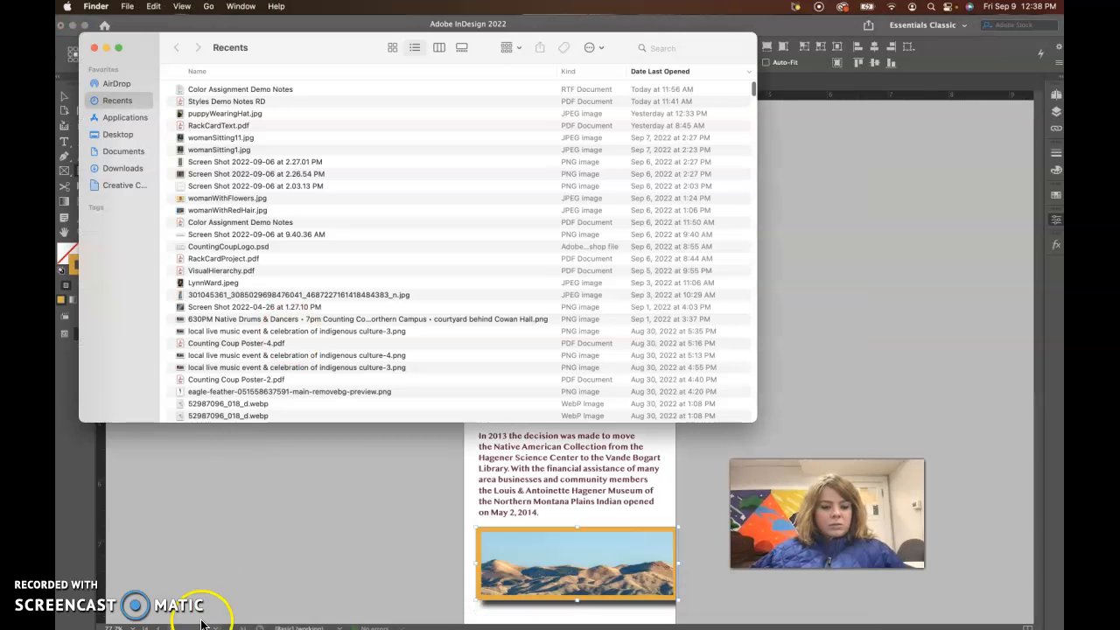
click(124, 153)
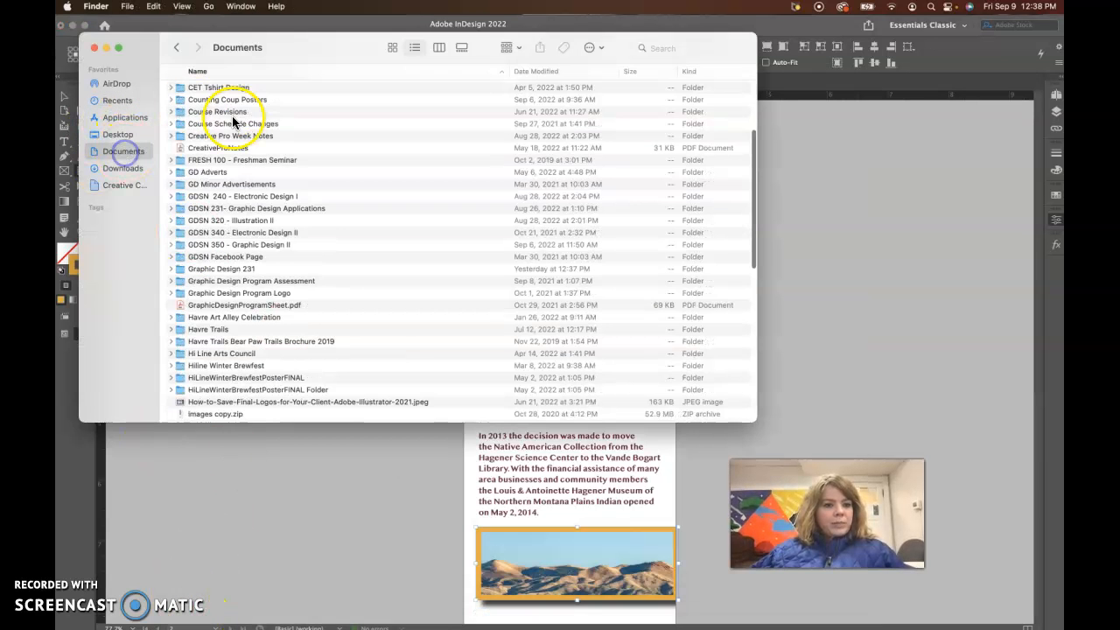
scroll(250, 140, up, 5)
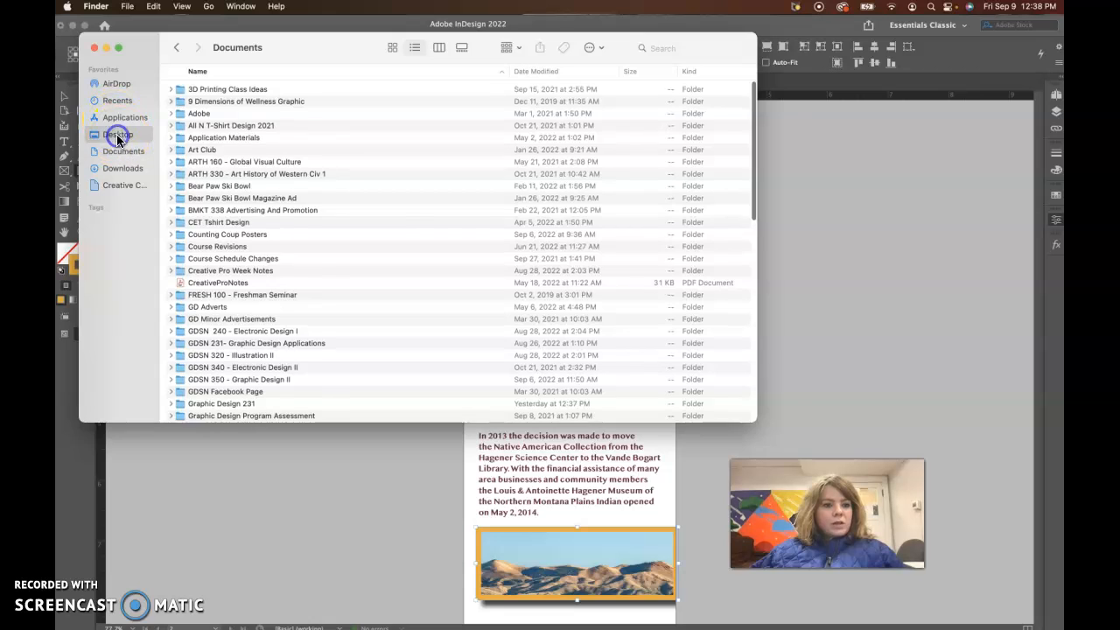
click(118, 133)
double_click(203, 90)
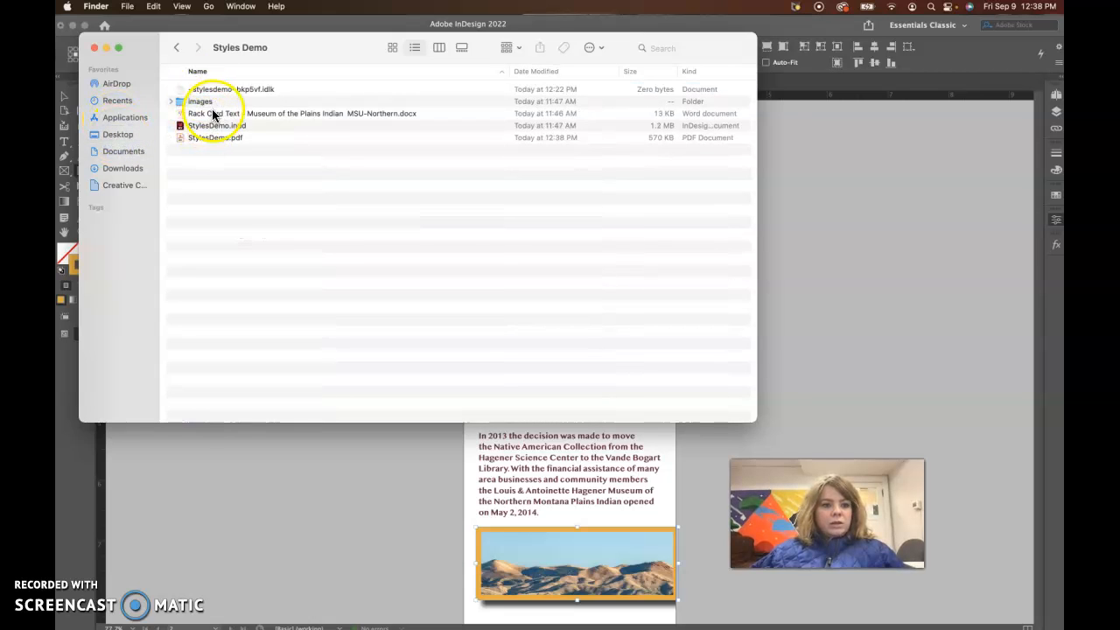
double_click(208, 138)
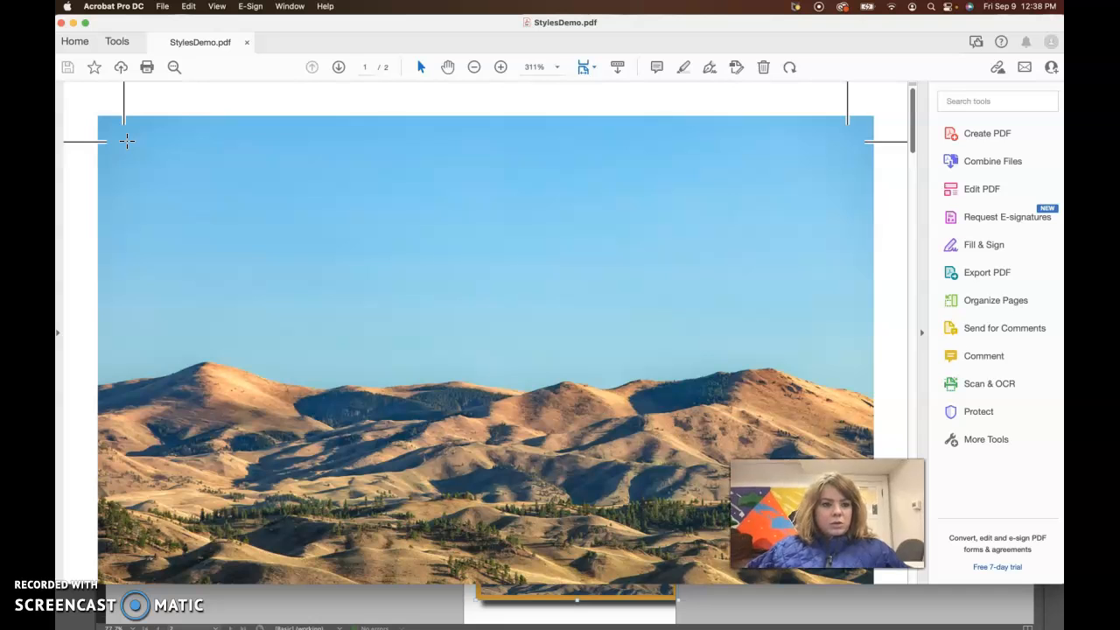
Fit the PDF page to the window, dismiss the Adobe feedback survey, and review both rack card pages with their crop marks.
key(super+0)
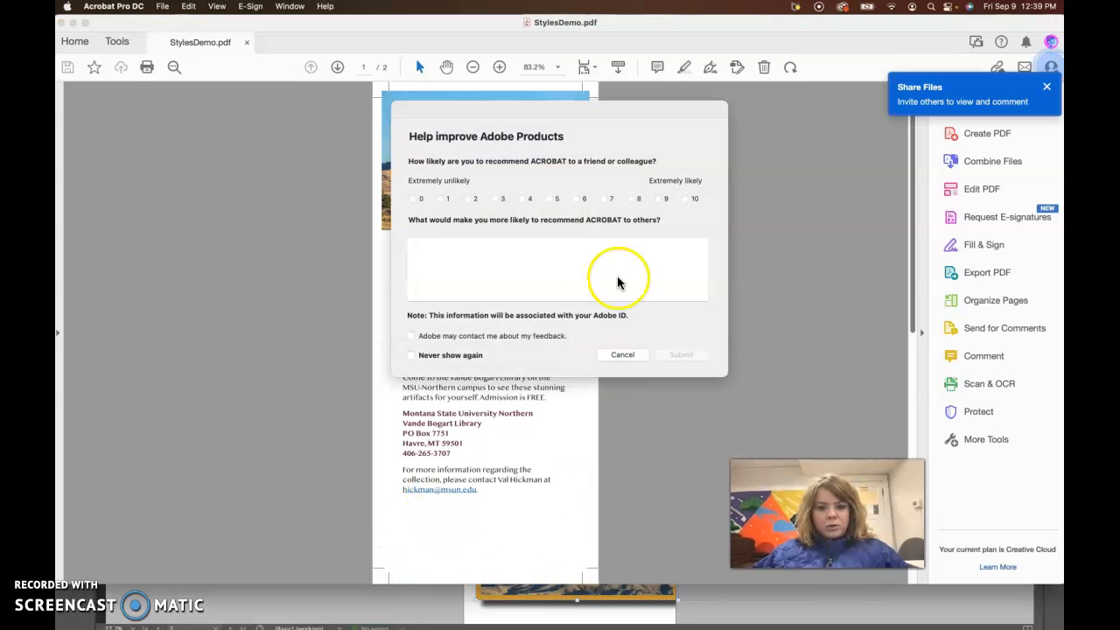
click(623, 354)
scroll(700, 374, down, 1)
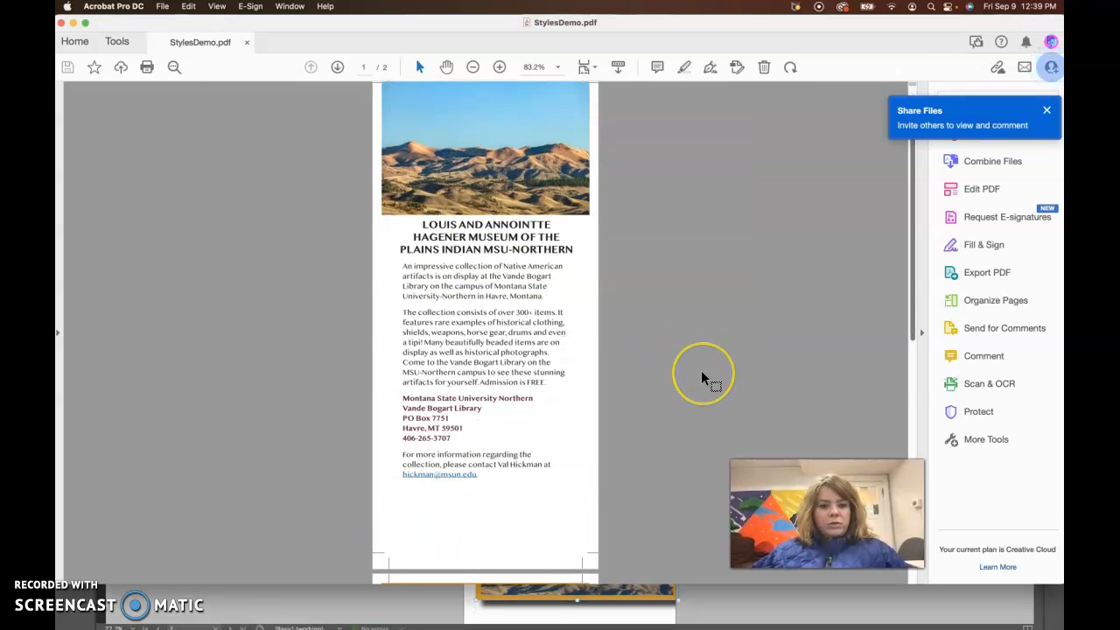
scroll(701, 373, down, 10)
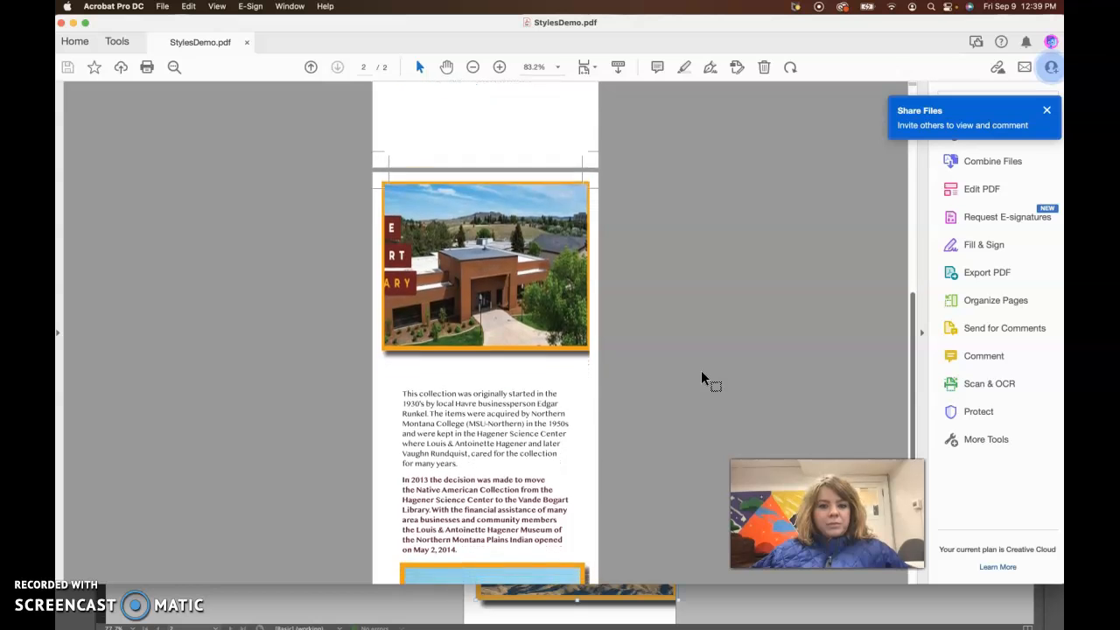
scroll(702, 372, down, 3)
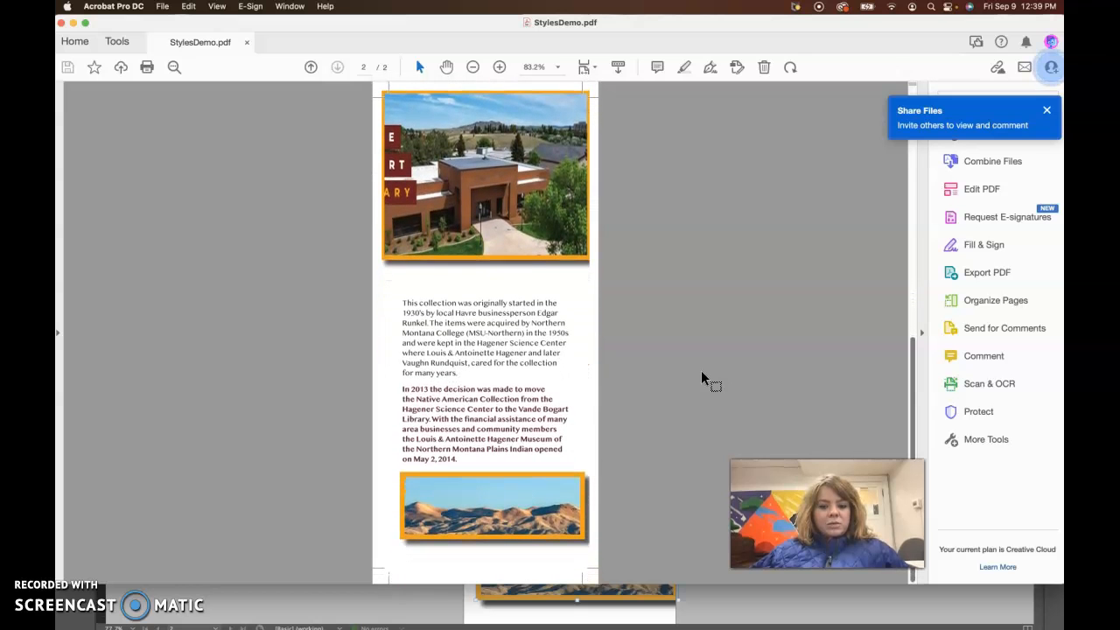
scroll(700, 370, up, 9)
scroll(701, 369, up, 3)
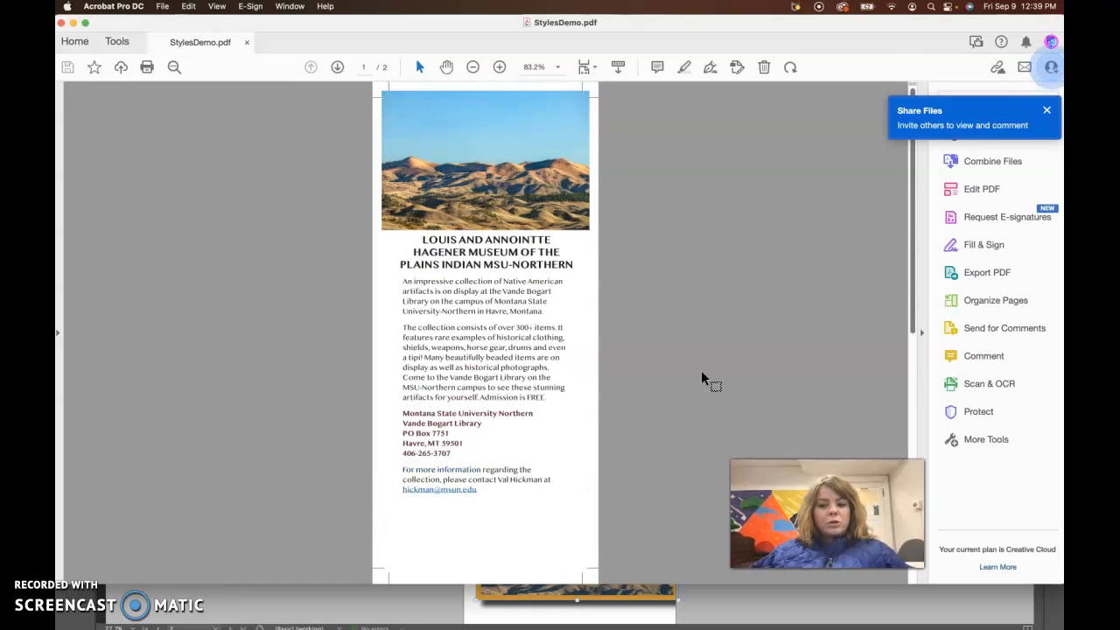